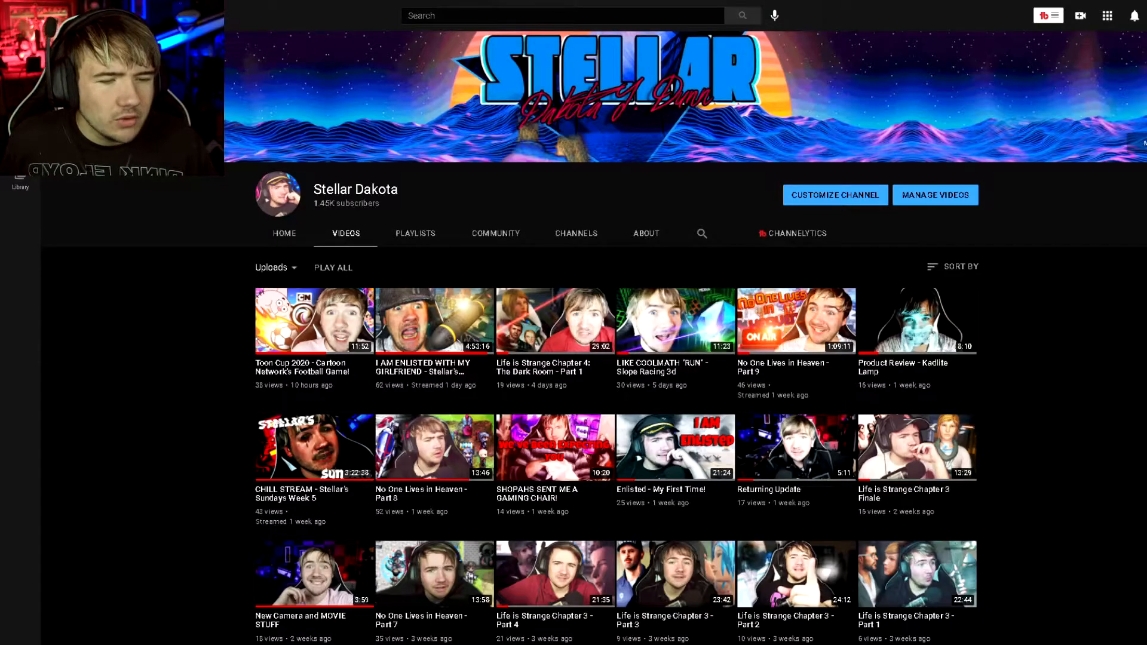
# Look through the thumbnails in the channel's video list and the website's trailer, uploads and Current Series sections.
pyautogui.scroll(-1, 444, 429)
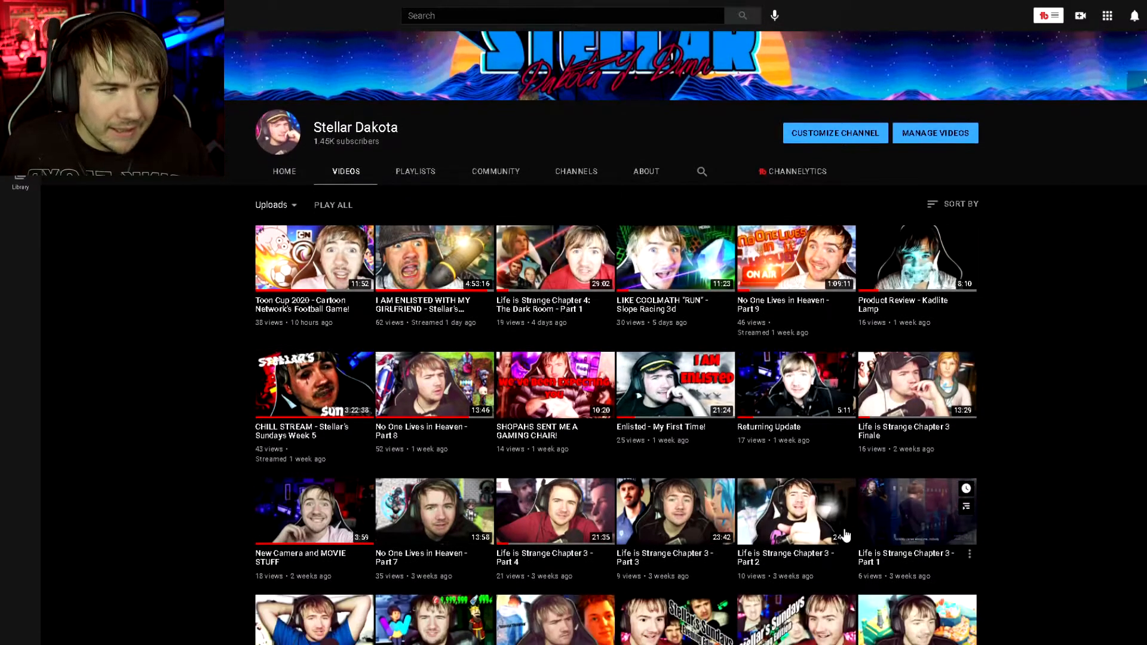
pyautogui.scroll(-2, 1028, 387)
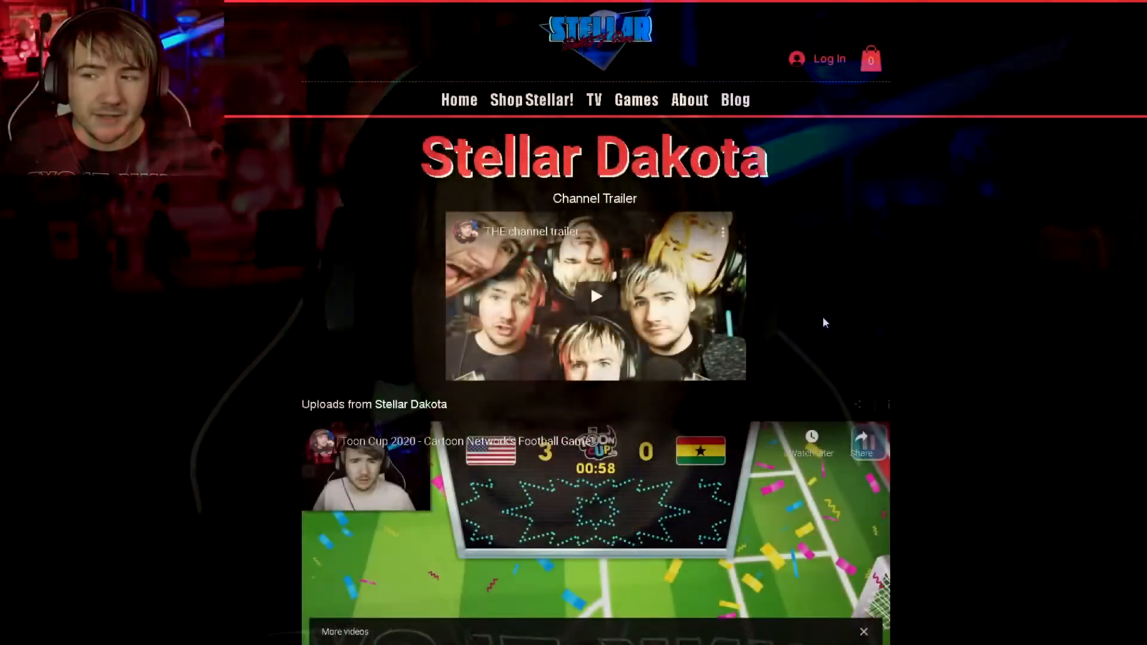
pyautogui.scroll(-1, 823, 321)
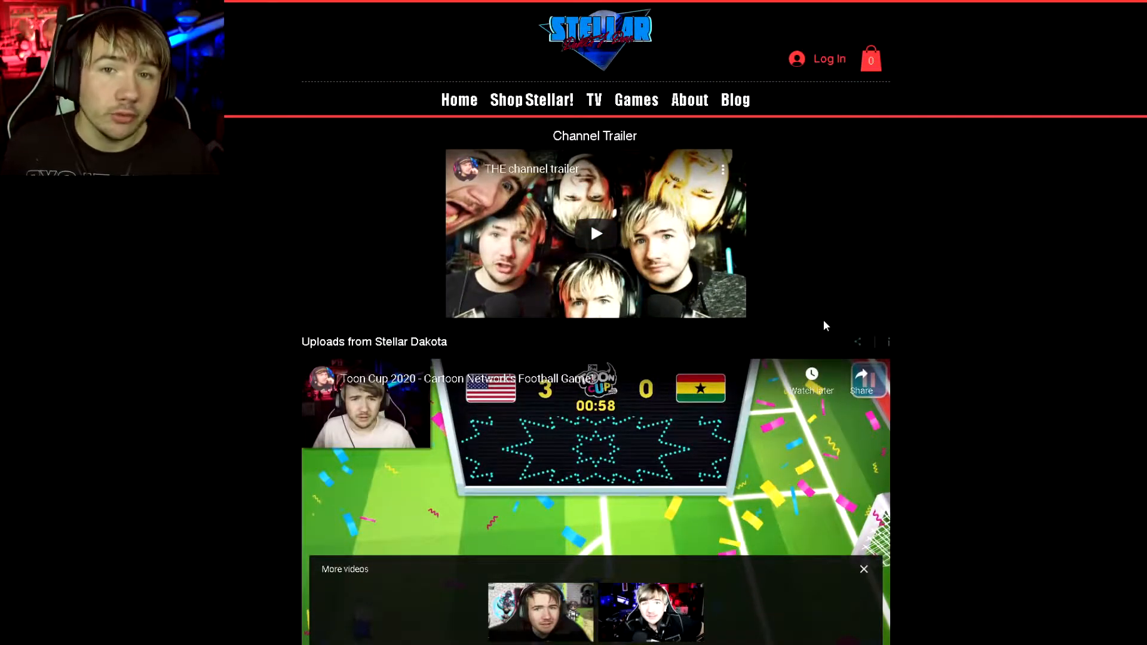
pyautogui.scroll(-3, 826, 326)
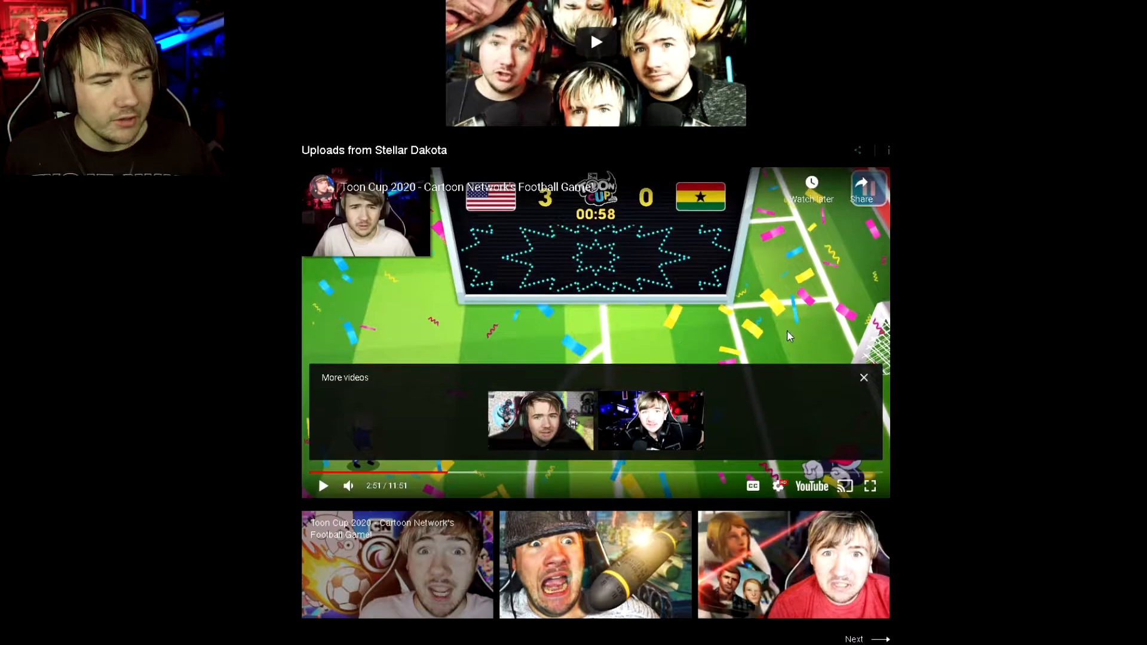
pyautogui.scroll(-1, 787, 330)
pyautogui.scroll(-2, 661, 519)
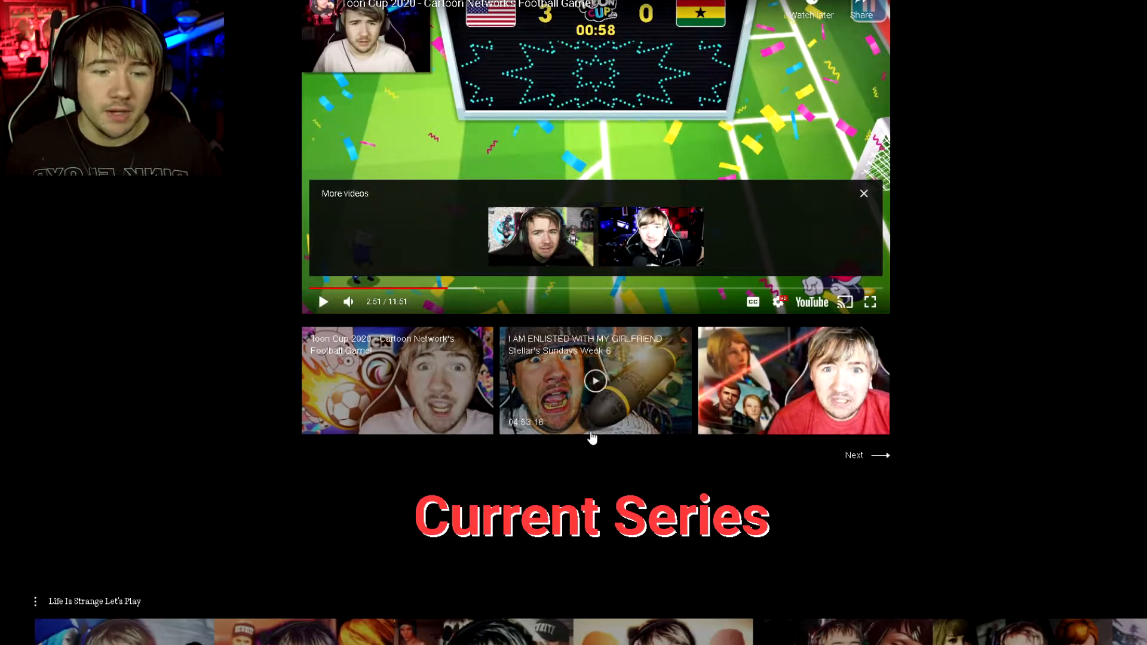
pyautogui.scroll(-4, 583, 421)
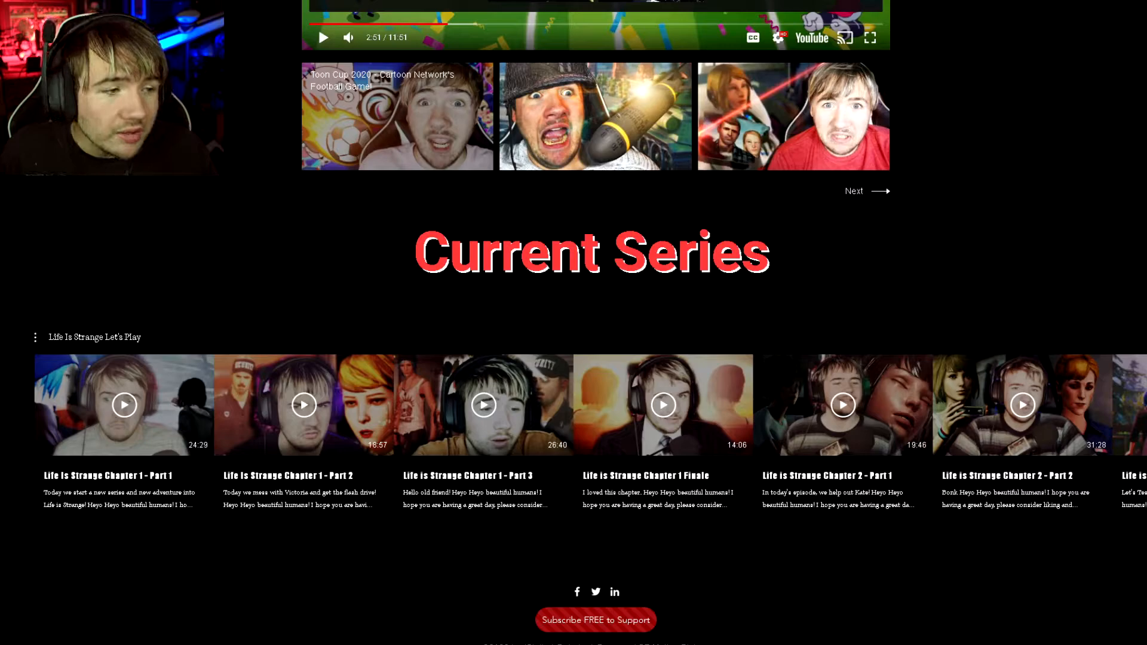
pyautogui.click(1146, 402)
pyautogui.click(1145, 402)
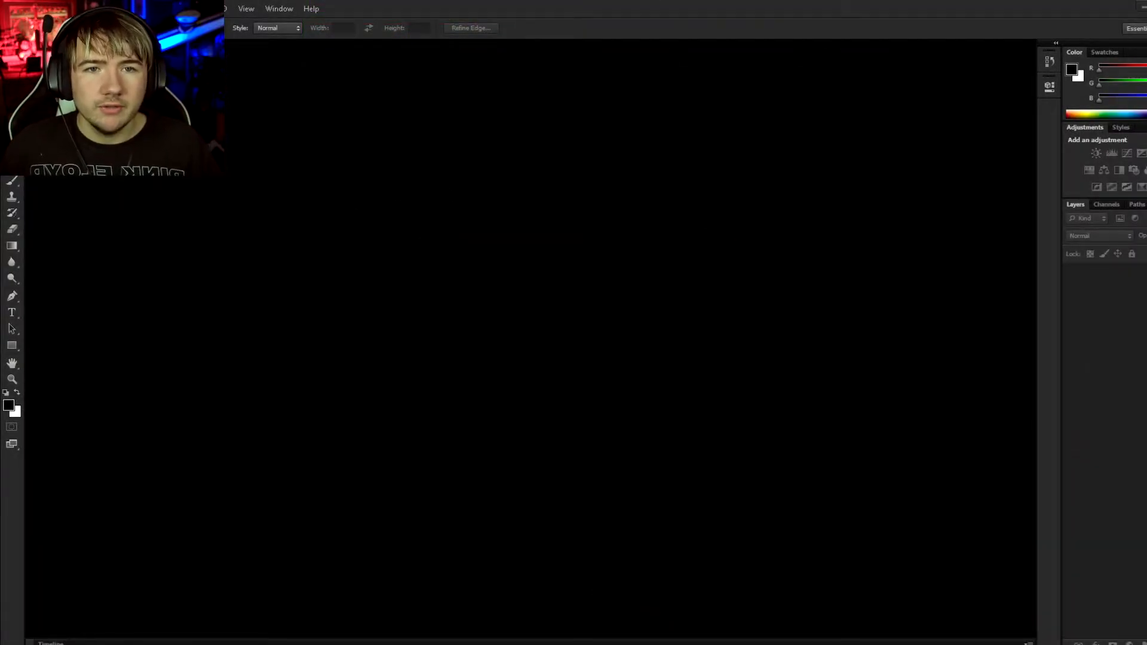
# Switch to Photoshop and create a new document 1920 pixels wide and 1080 pixels high.
pyautogui.click(34, 8)
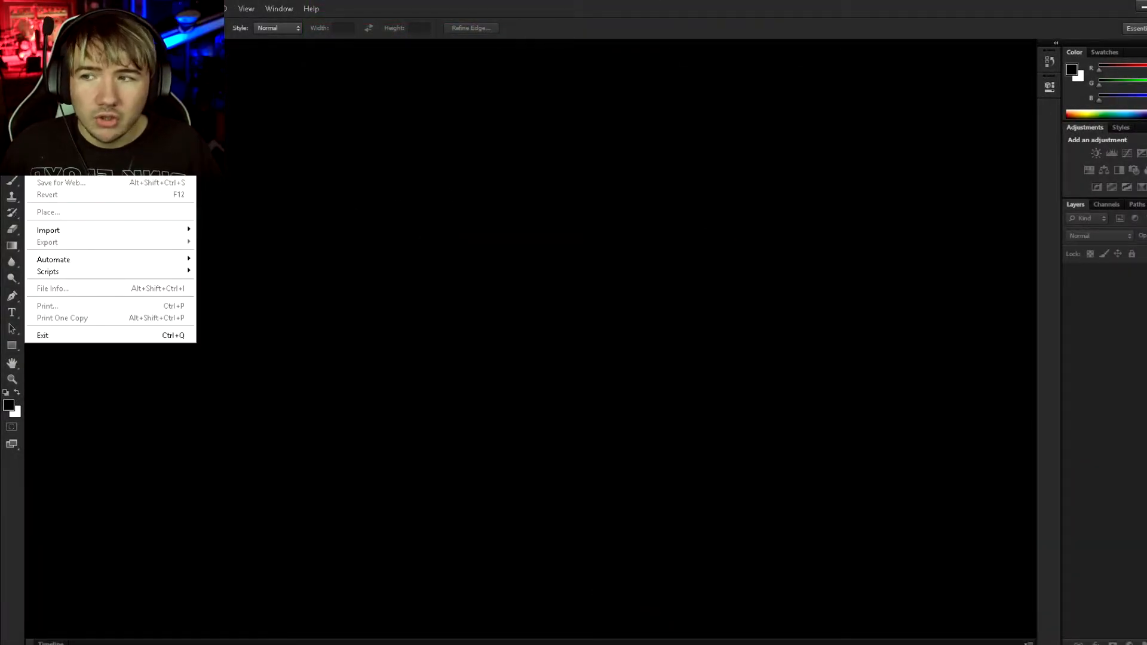
pyautogui.hotkey('ctrl', 'n')
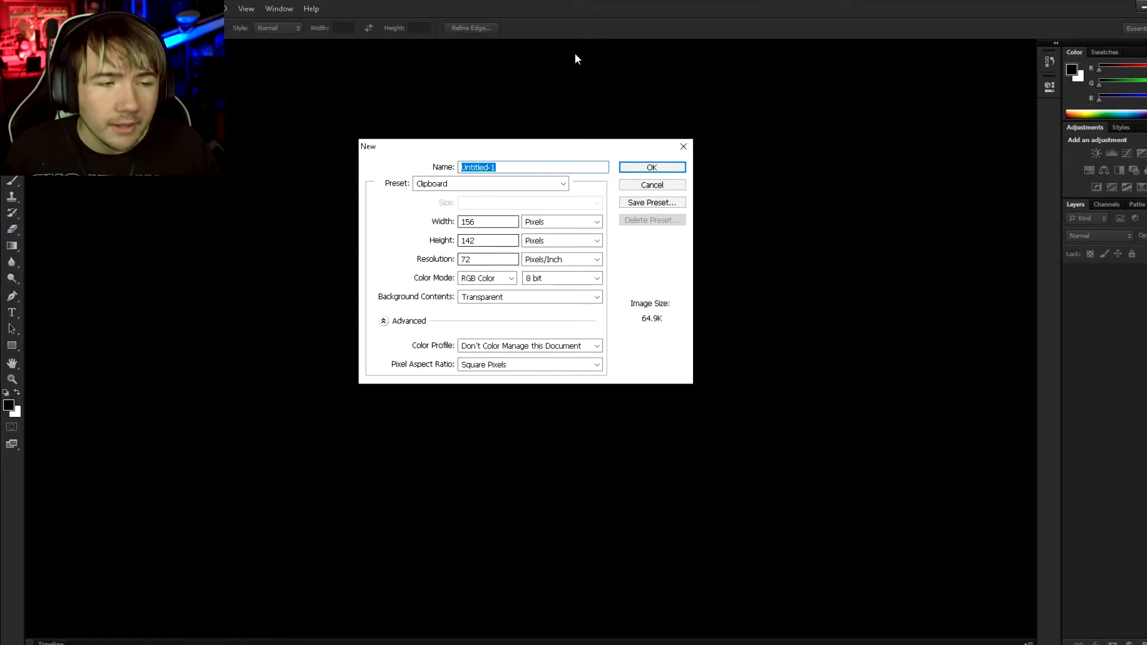
pyautogui.click(447, 222)
pyautogui.write('1920')
pyautogui.click(428, 242)
pyautogui.write('1080')
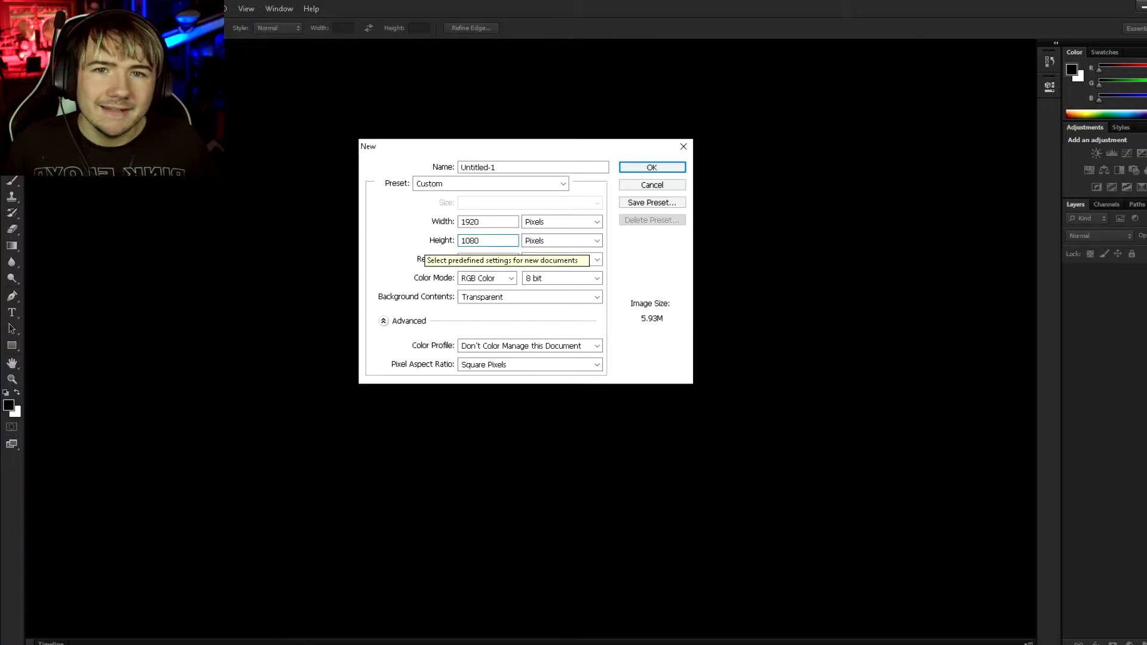
pyautogui.press('Return')
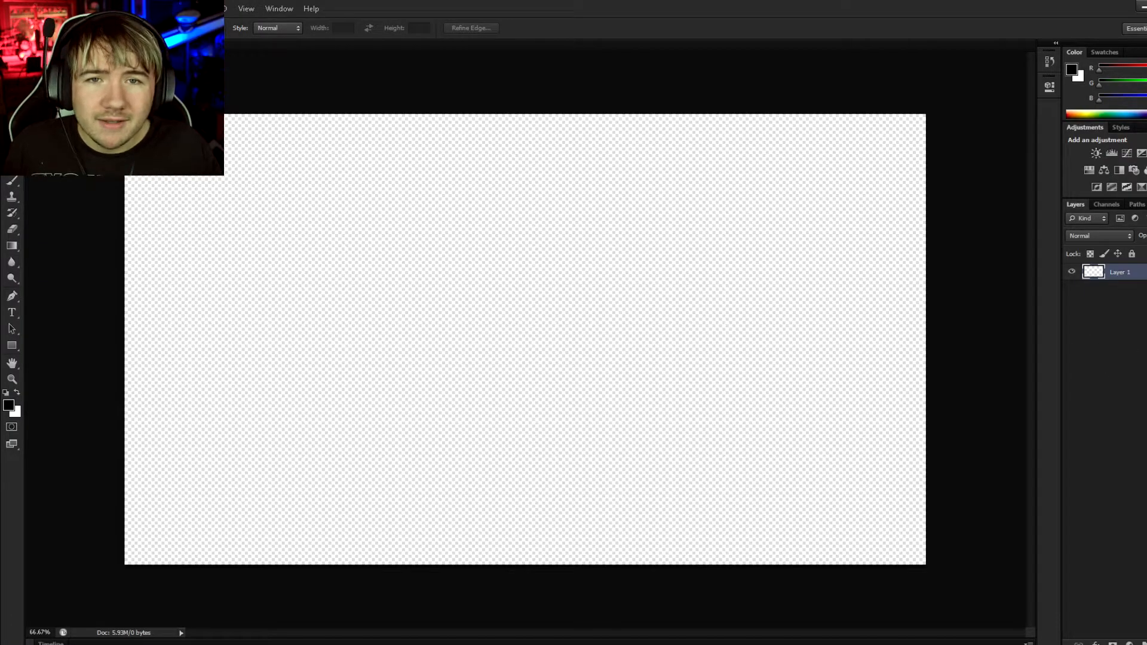
# Place the grimacing portrait _MG_5189 from the Stock Photos of Me folder into the document.
pyautogui.click(34, 8)
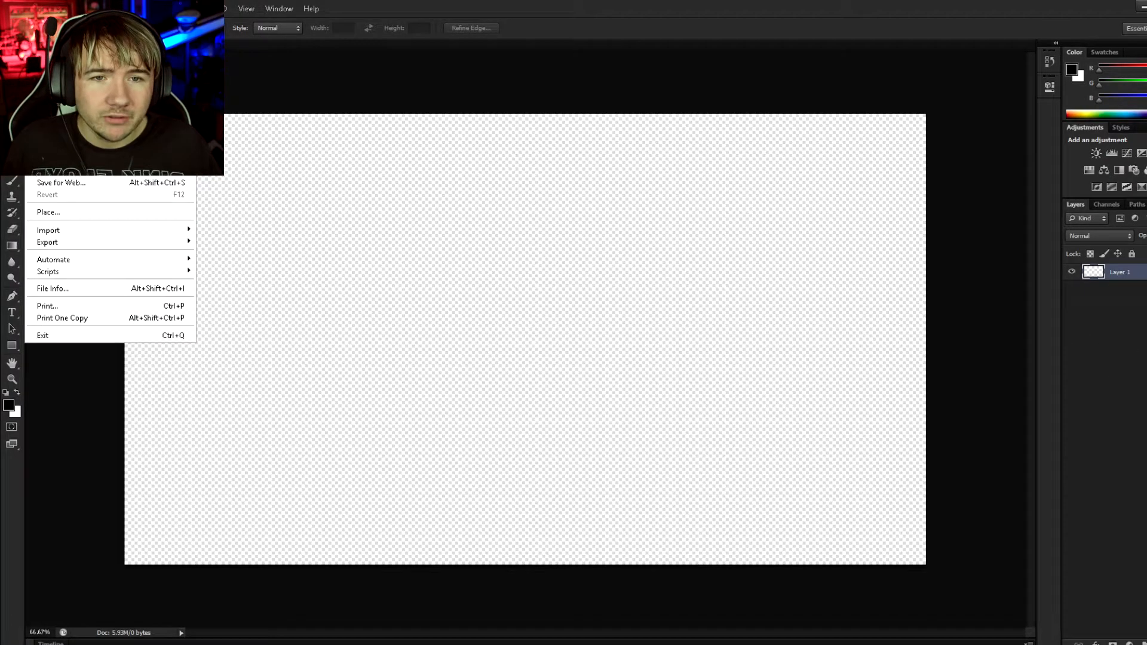
pyautogui.click(90, 211)
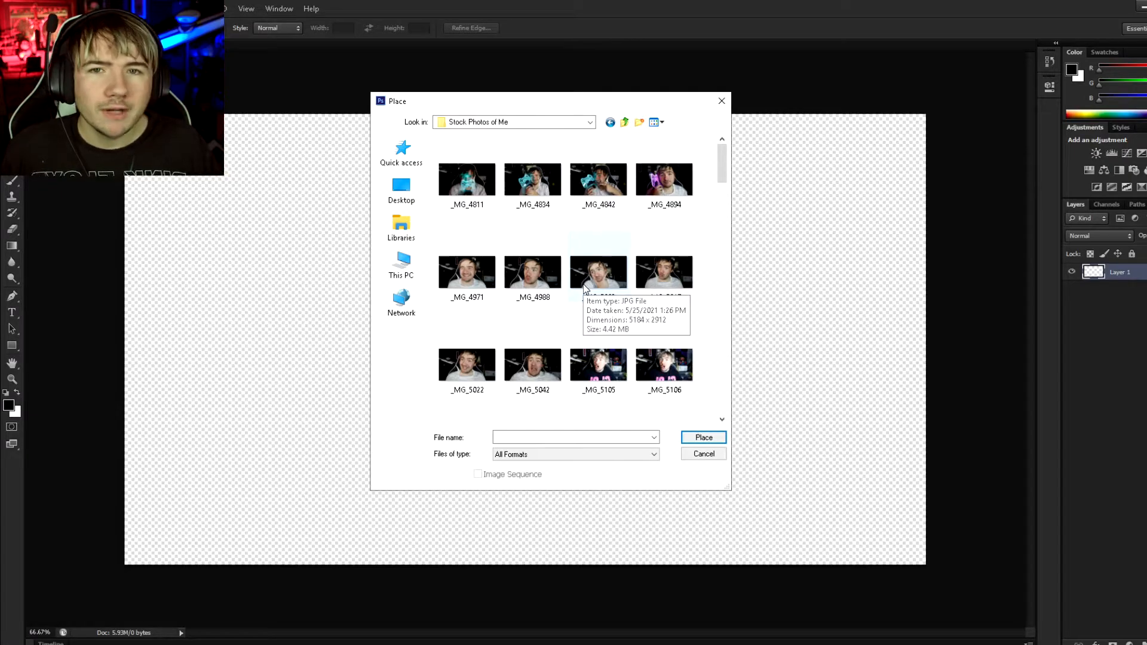
pyautogui.scroll(-2, 574, 299)
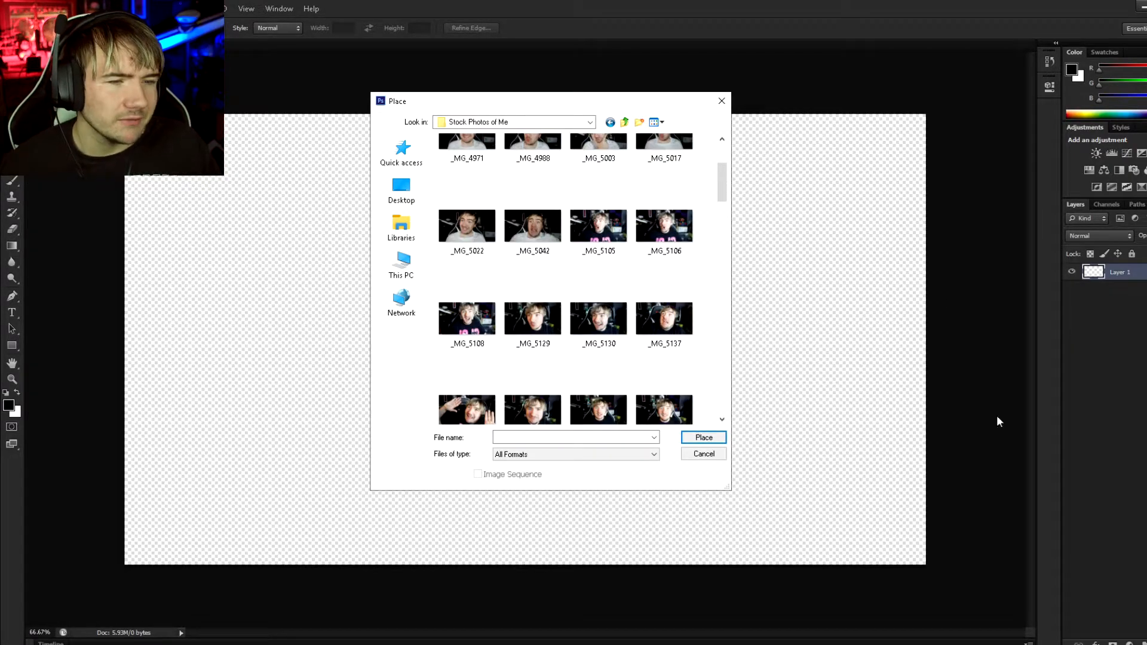
pyautogui.scroll(-2, 549, 308)
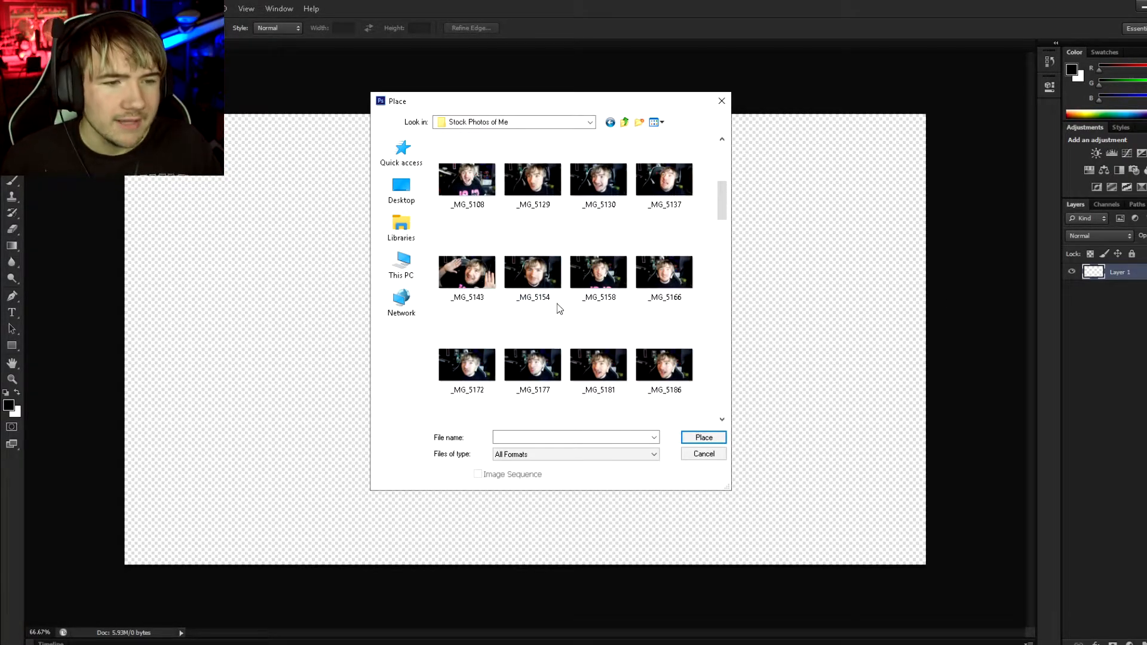
pyautogui.scroll(-3, 556, 308)
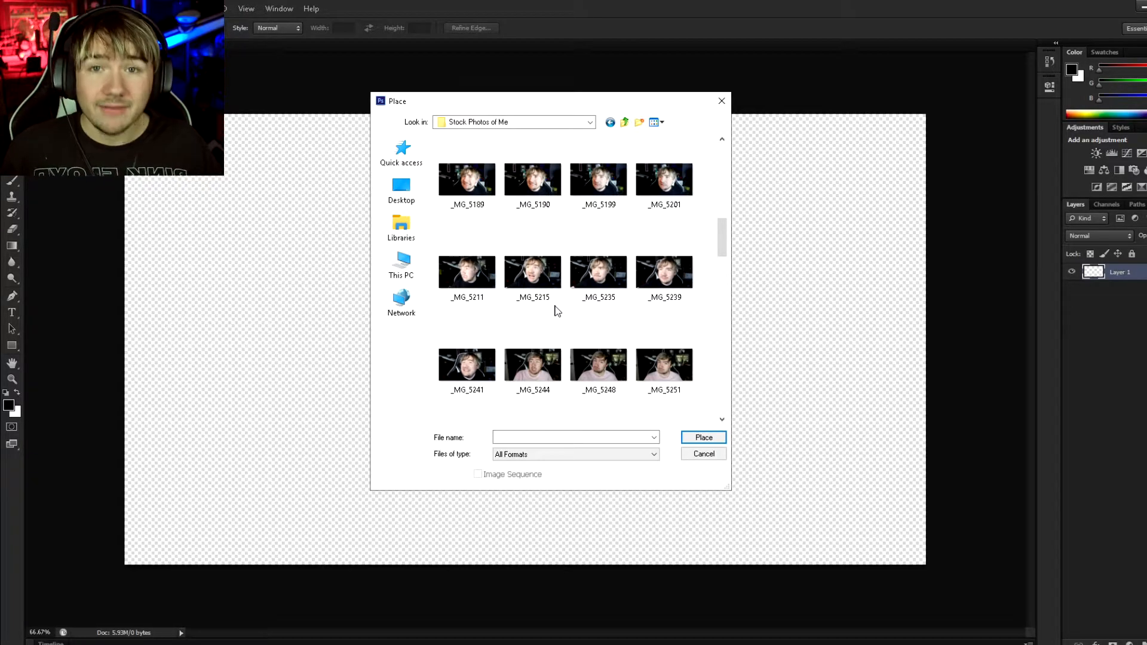
pyautogui.scroll(-3, 555, 310)
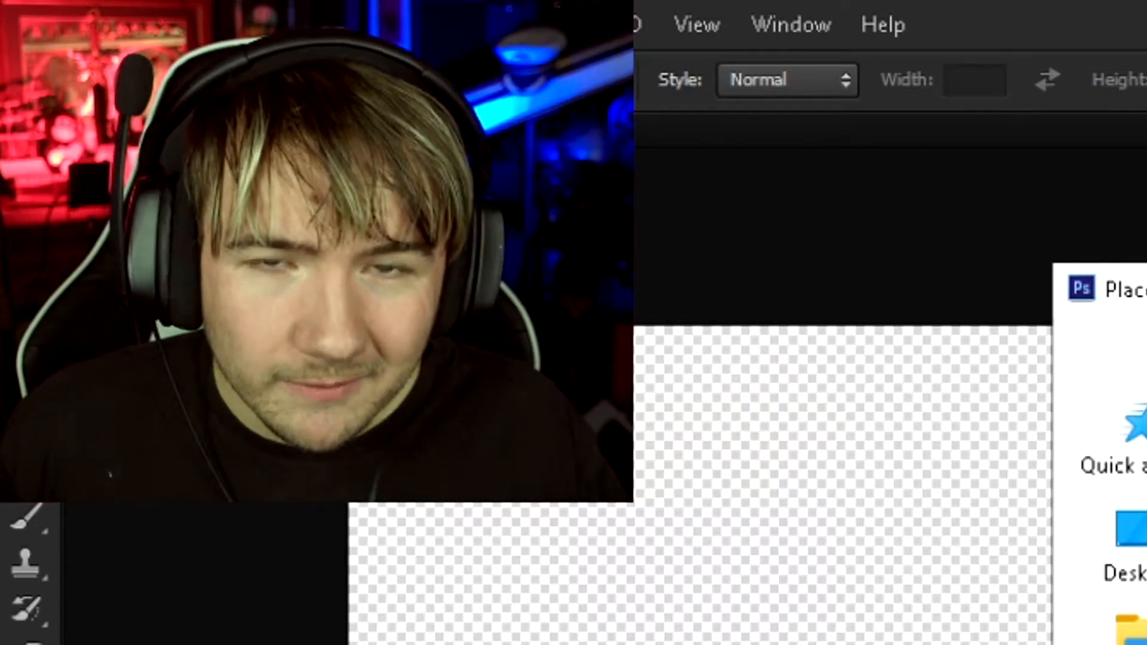
pyautogui.scroll(-5, 603, 346)
pyautogui.scroll(8, 601, 348)
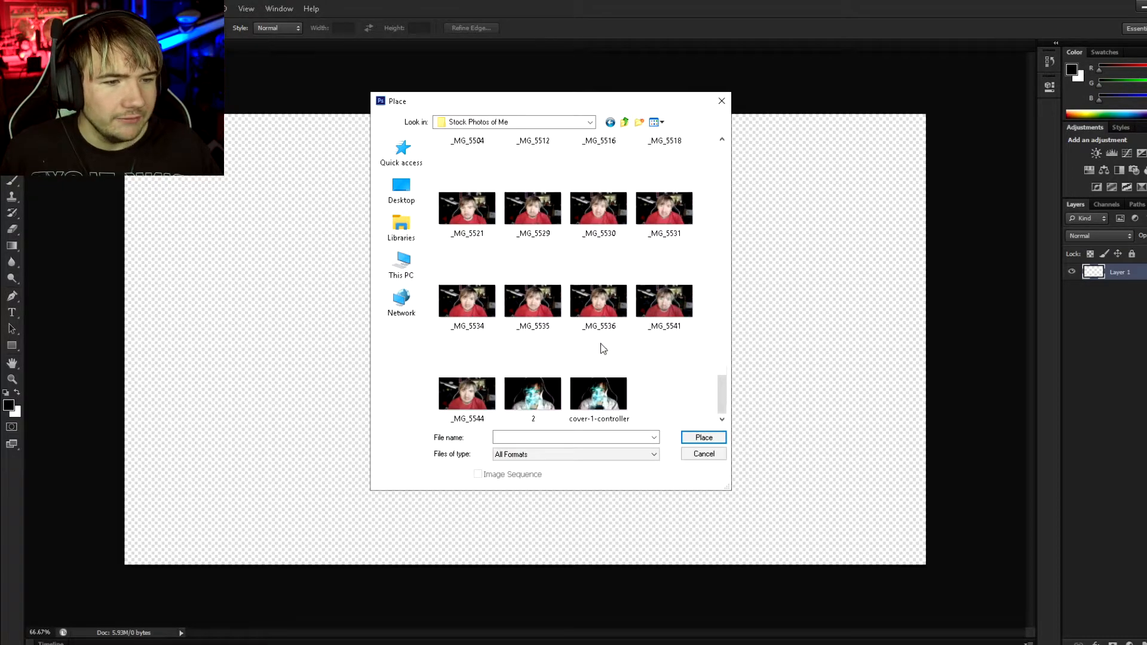
pyautogui.scroll(3, 622, 350)
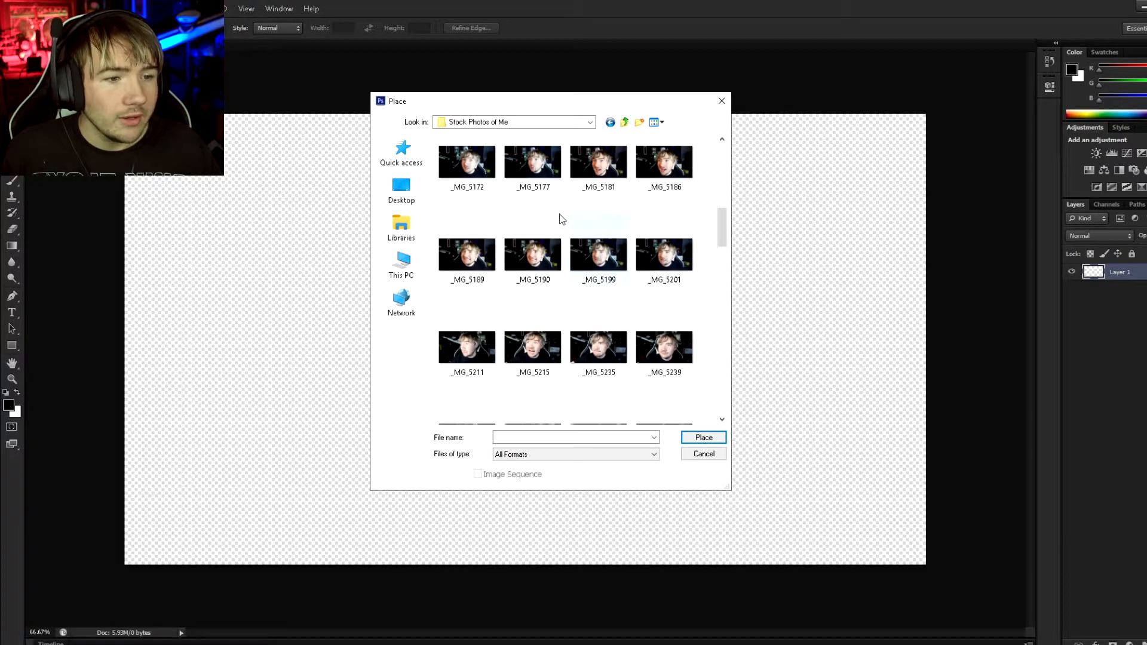
pyautogui.scroll(3, 615, 256)
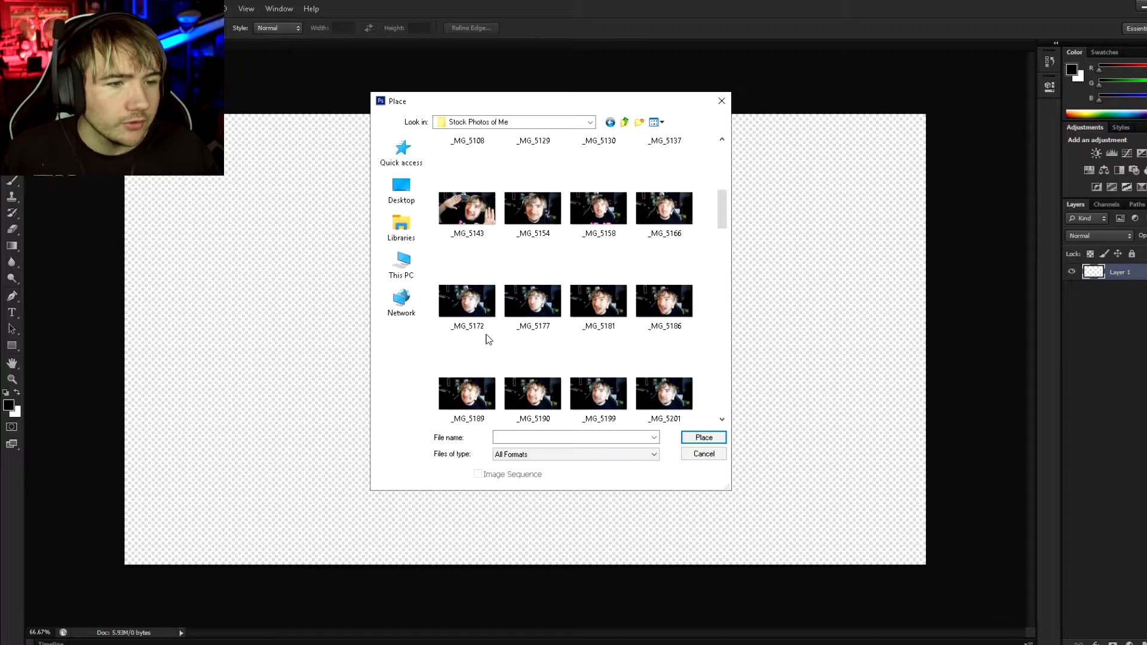
pyautogui.scroll(2, 522, 326)
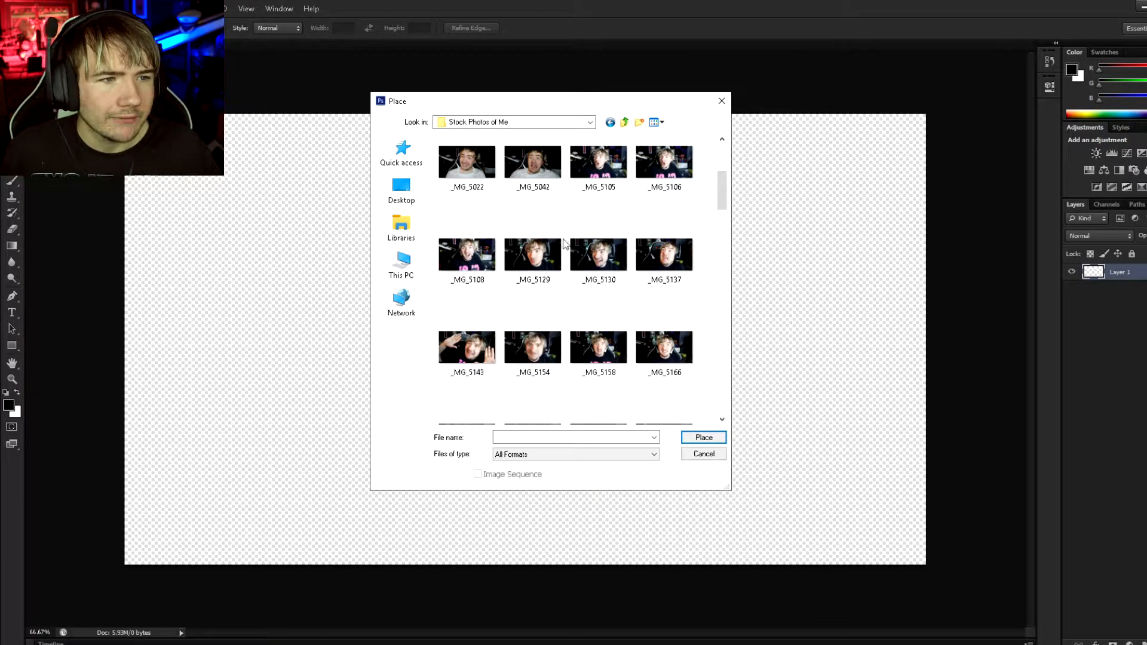
pyautogui.scroll(-2, 668, 316)
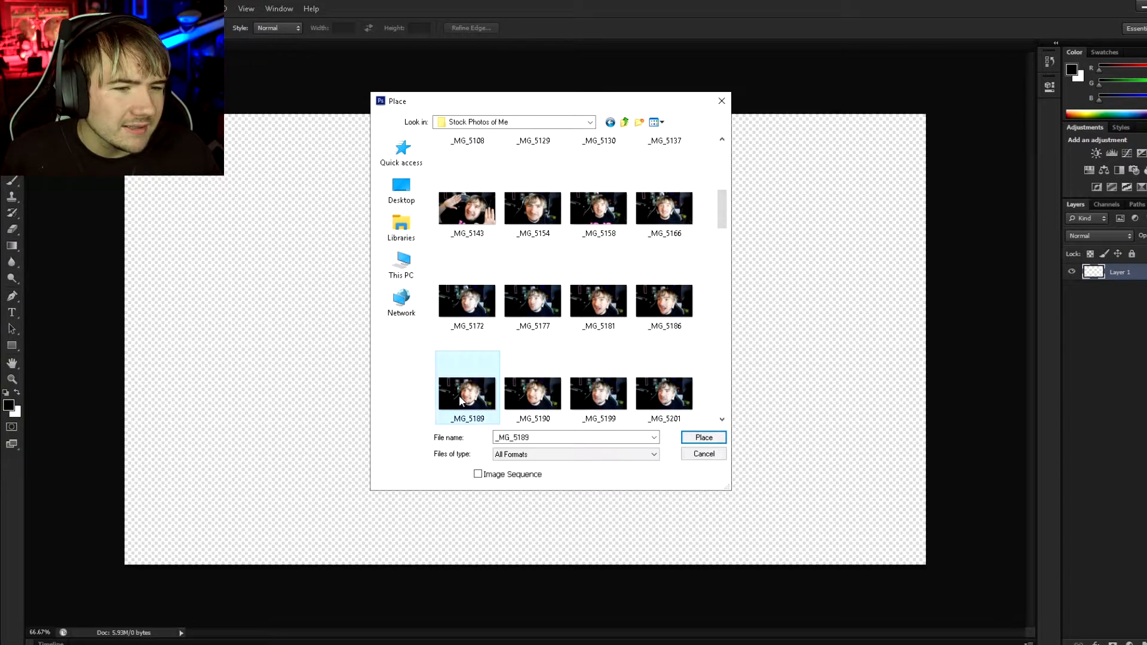
pyautogui.doubleClick(459, 396)
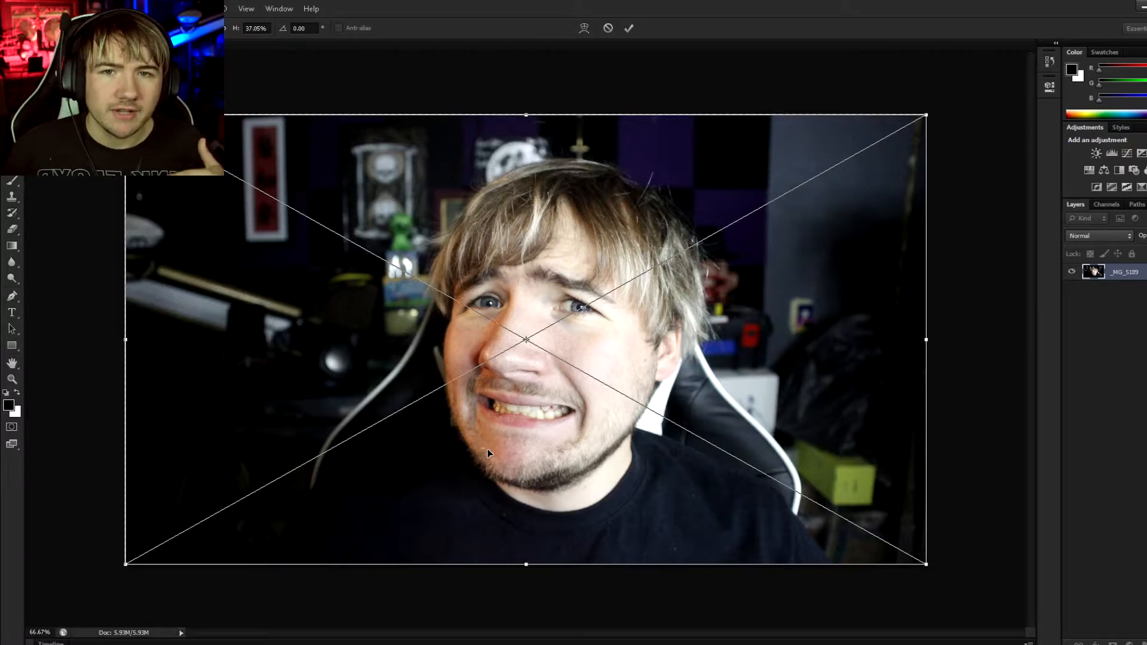
# Enlarge the placed portrait to about 47% and position it so the face fills the right half of the canvas.
pyautogui.moveTo(486, 449); pyautogui.dragTo(328, 431)
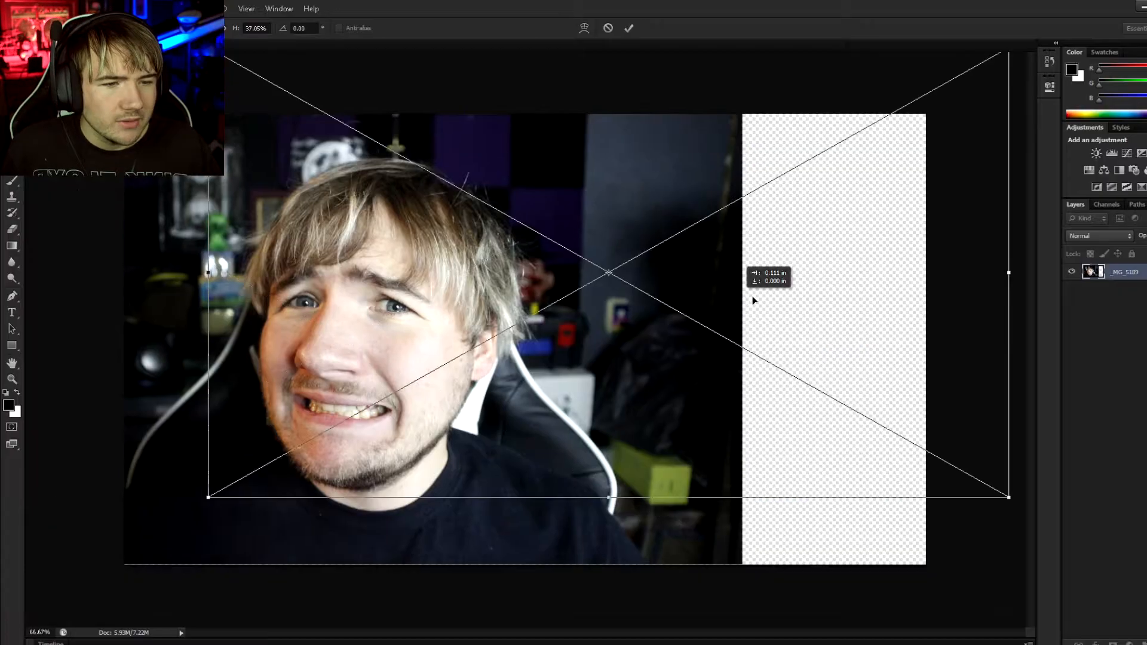
pyautogui.moveTo(752, 296); pyautogui.dragTo(726, 318)
pyautogui.moveTo(263, 138); pyautogui.dragTo(47, 14)
pyautogui.moveTo(635, 306); pyautogui.dragTo(727, 329)
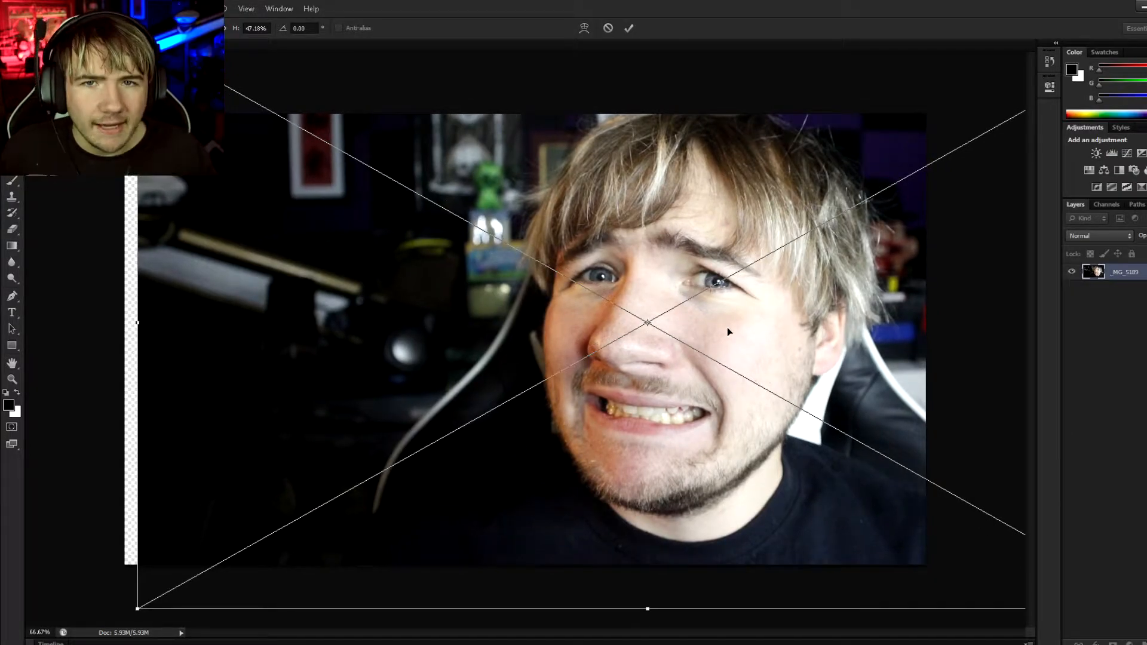
pyautogui.press('Return')
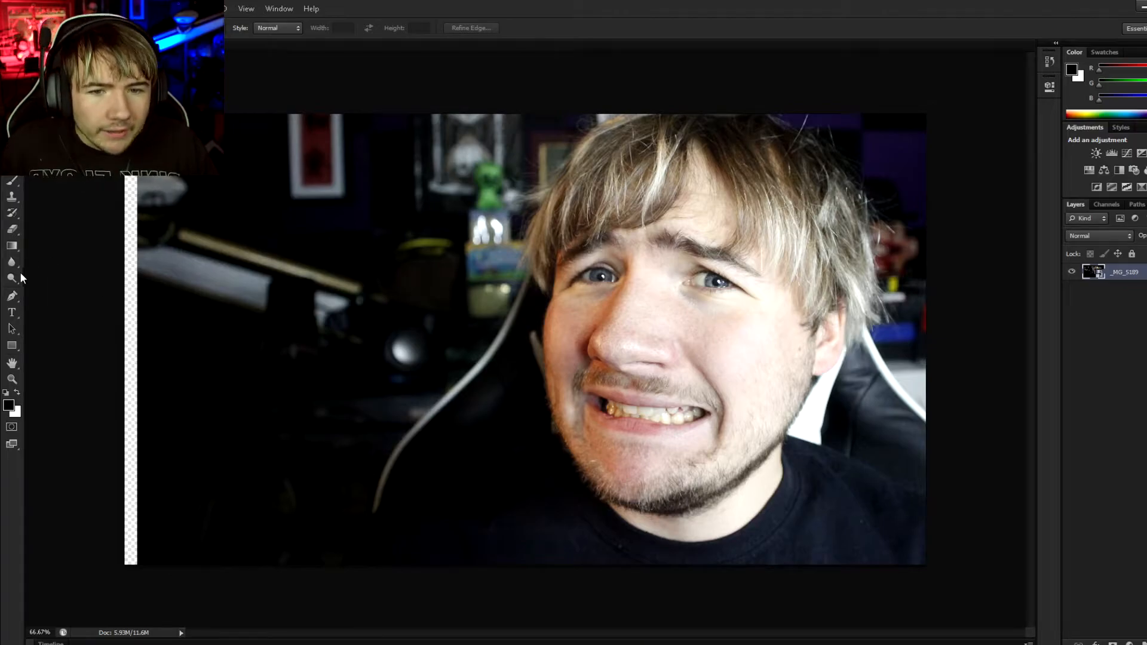
# Quick-select the face, shirt and gaming chair, leaving out the bright background beside the chair's right edge.
pyautogui.press('w')
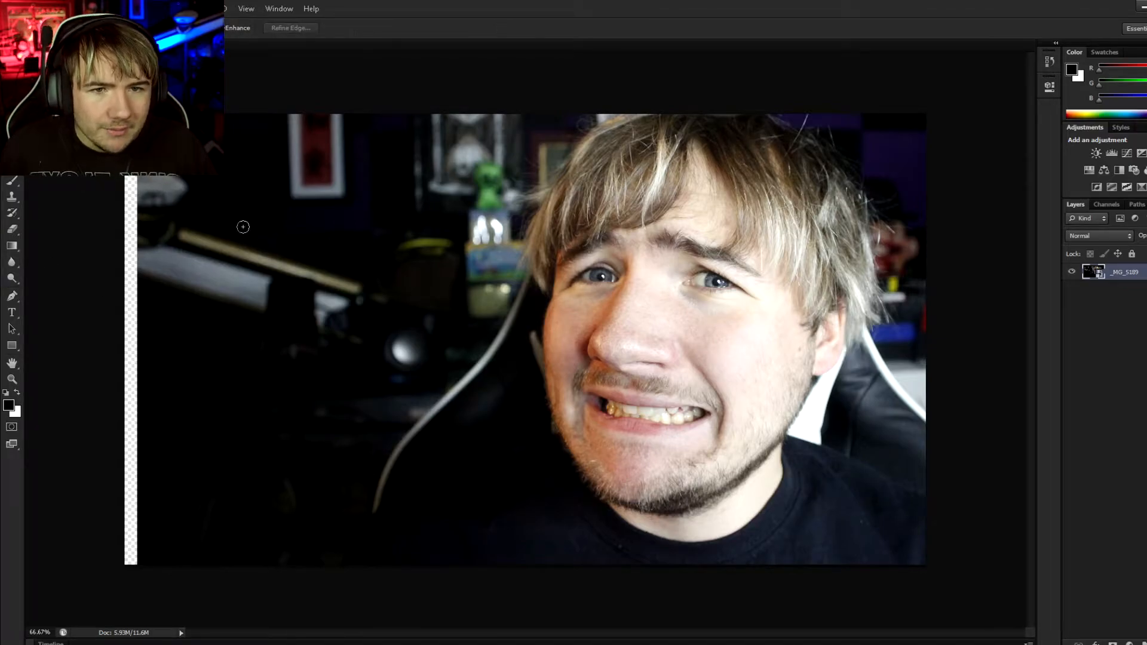
pyautogui.moveTo(627, 297)
pyautogui.mouseDown()
pyautogui.moveTo(514, 447)
pyautogui.moveTo(517, 511)
pyautogui.moveTo(719, 529)
pyautogui.moveTo(665, 426)
pyautogui.moveTo(764, 484)
pyautogui.moveTo(824, 411)
pyautogui.mouseUp()
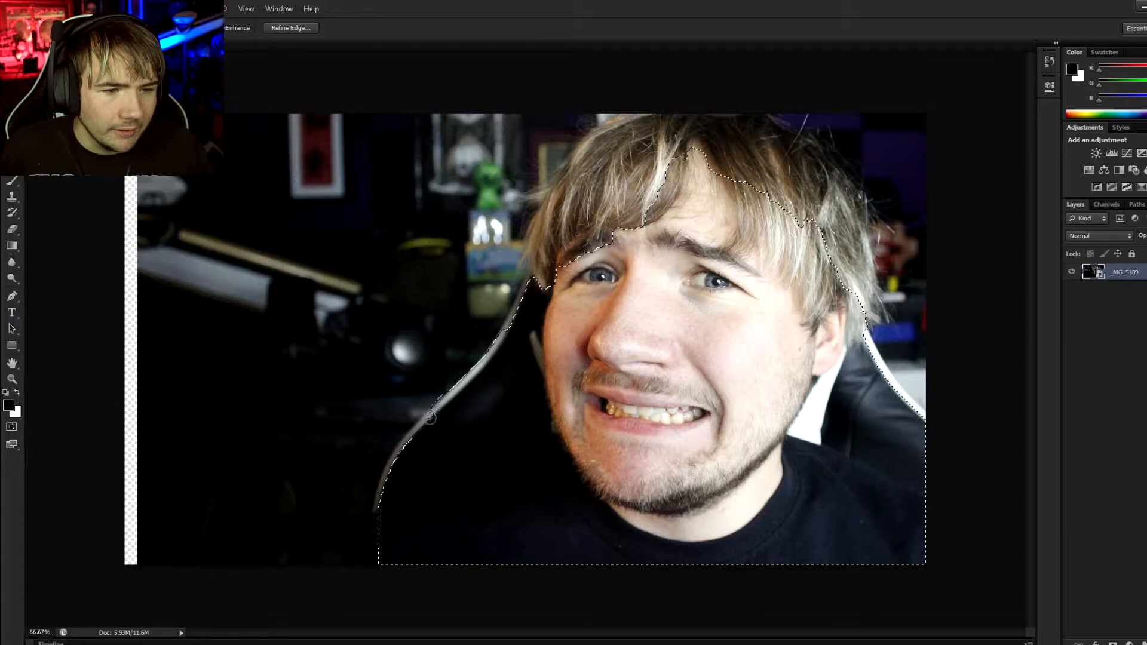
pyautogui.moveTo(356, 558); pyautogui.dragTo(347, 547)
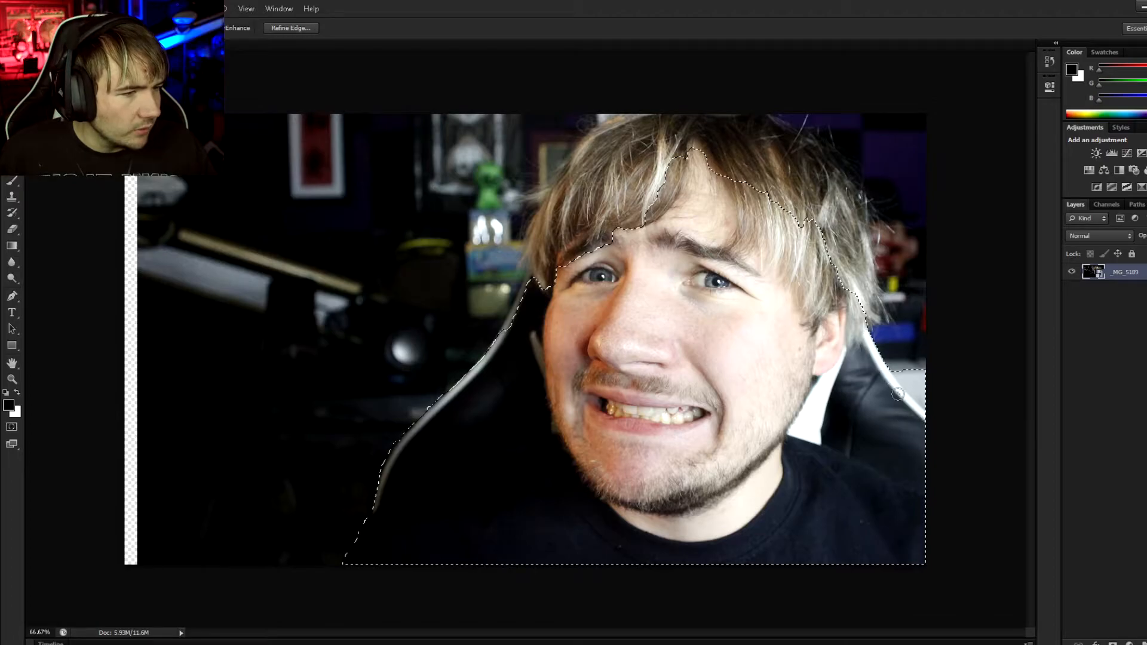
pyautogui.moveTo(897, 365); pyautogui.dragTo(948, 416)
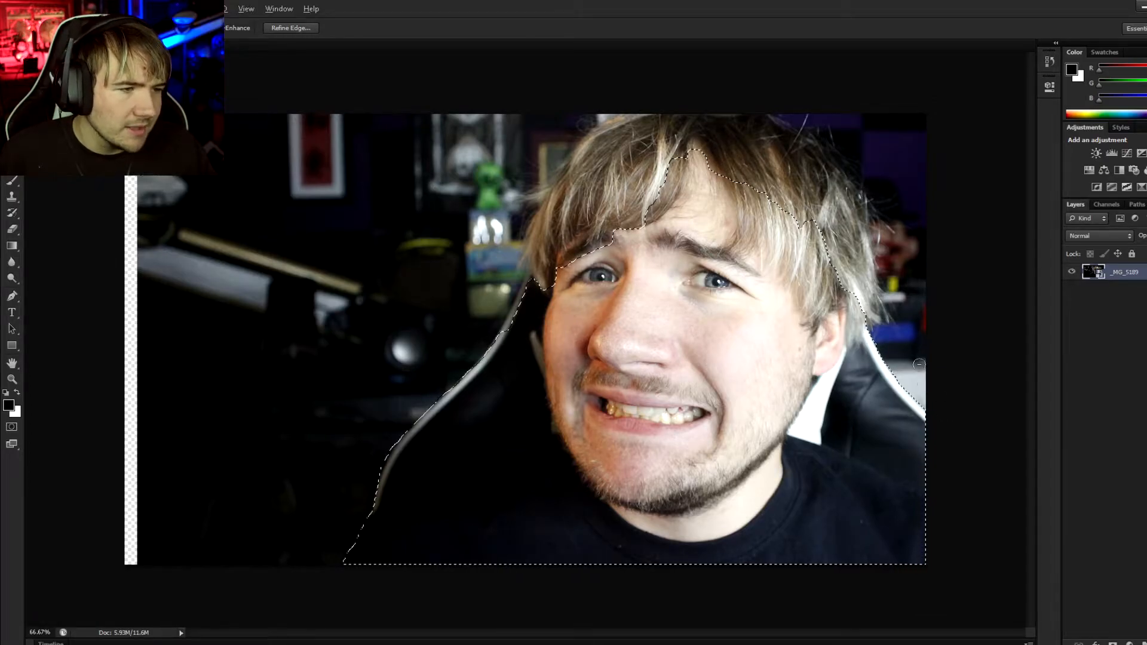
# Extend the quick selection over all of the hair and subtract the background around the right side of the head.
pyautogui.moveTo(754, 161); pyautogui.dragTo(813, 184)
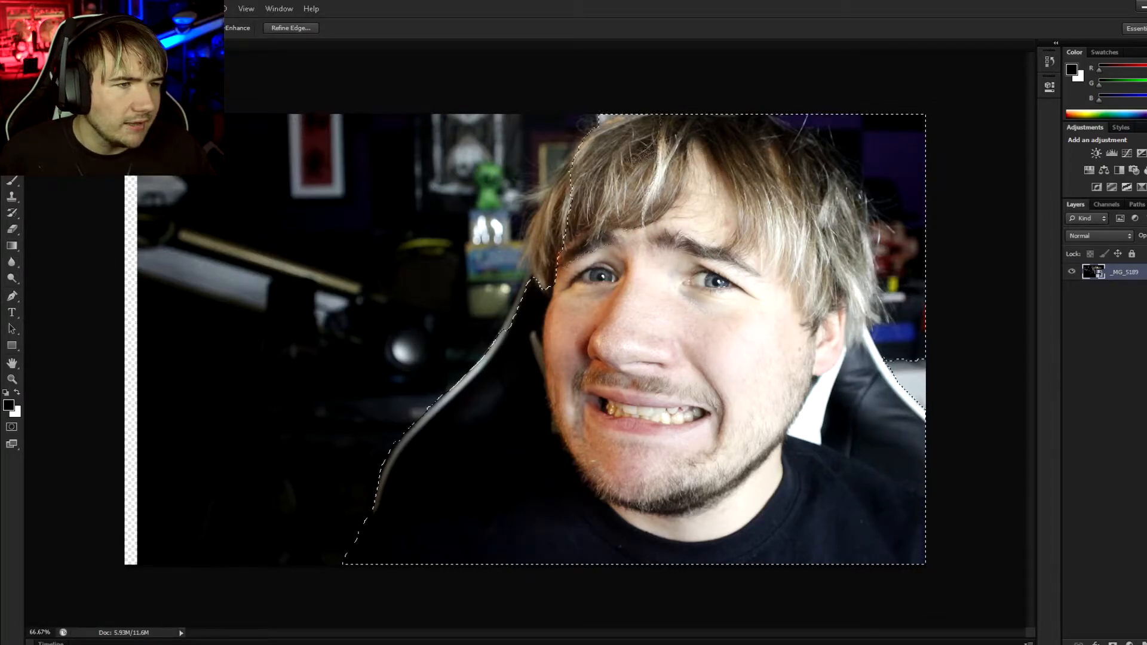
pyautogui.moveTo(565, 191)
pyautogui.mouseDown()
pyautogui.moveTo(536, 218)
pyautogui.moveTo(520, 199)
pyautogui.moveTo(560, 136)
pyautogui.mouseUp()
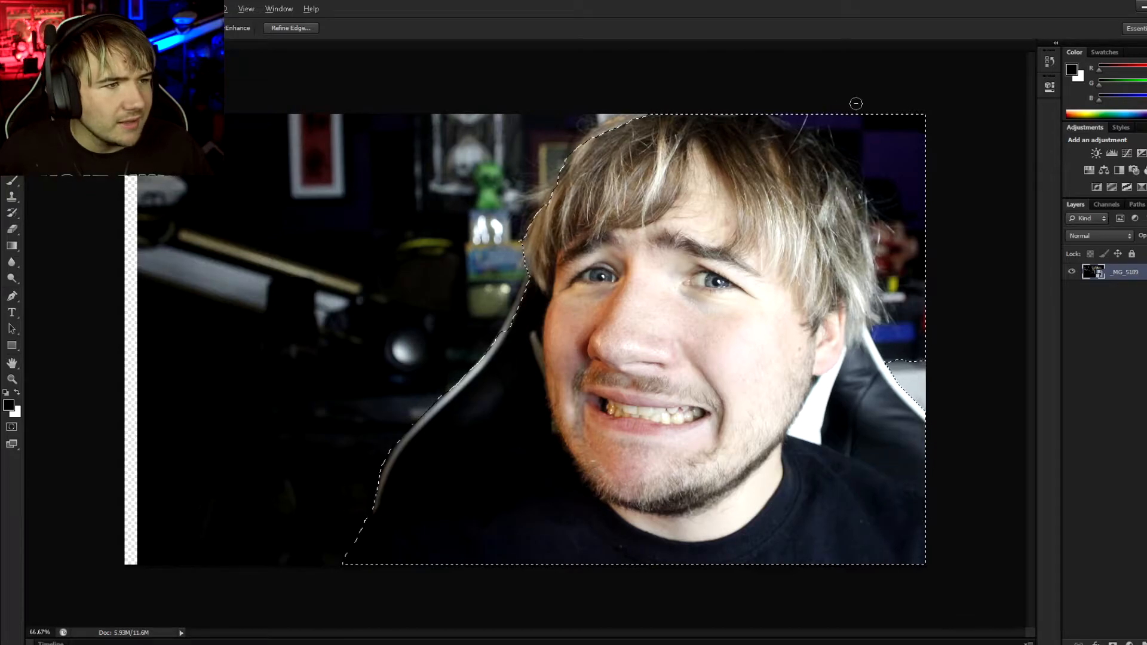
pyautogui.moveTo(822, 168); pyautogui.dragTo(846, 199)
pyautogui.moveTo(814, 121); pyautogui.dragTo(783, 104)
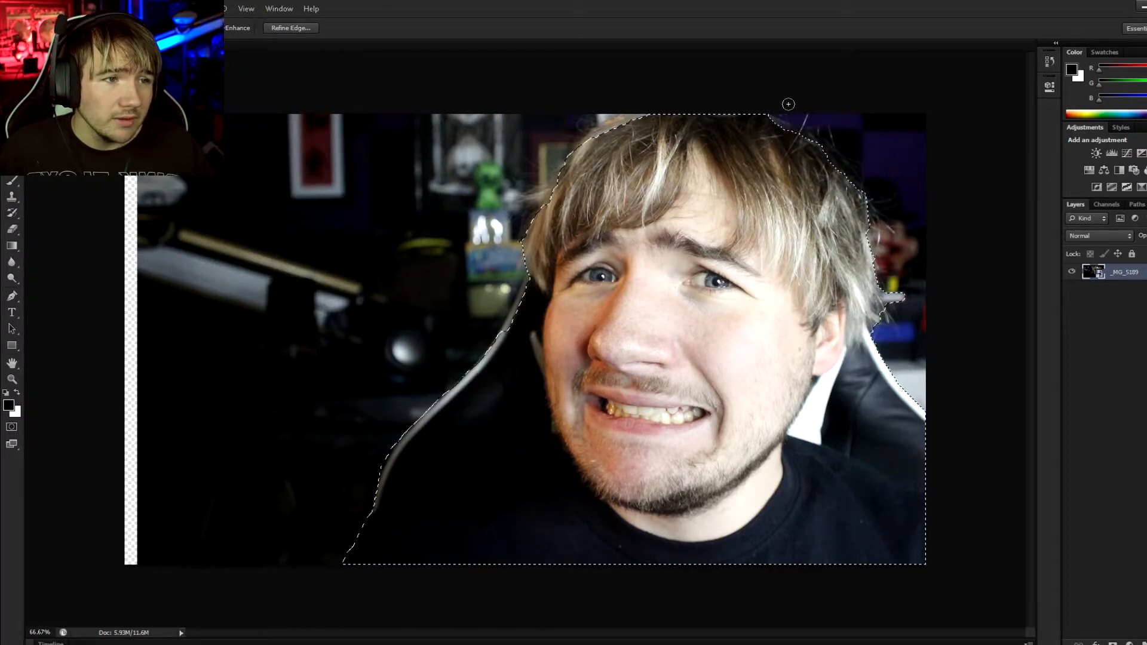
pyautogui.moveTo(613, 134); pyautogui.dragTo(607, 129)
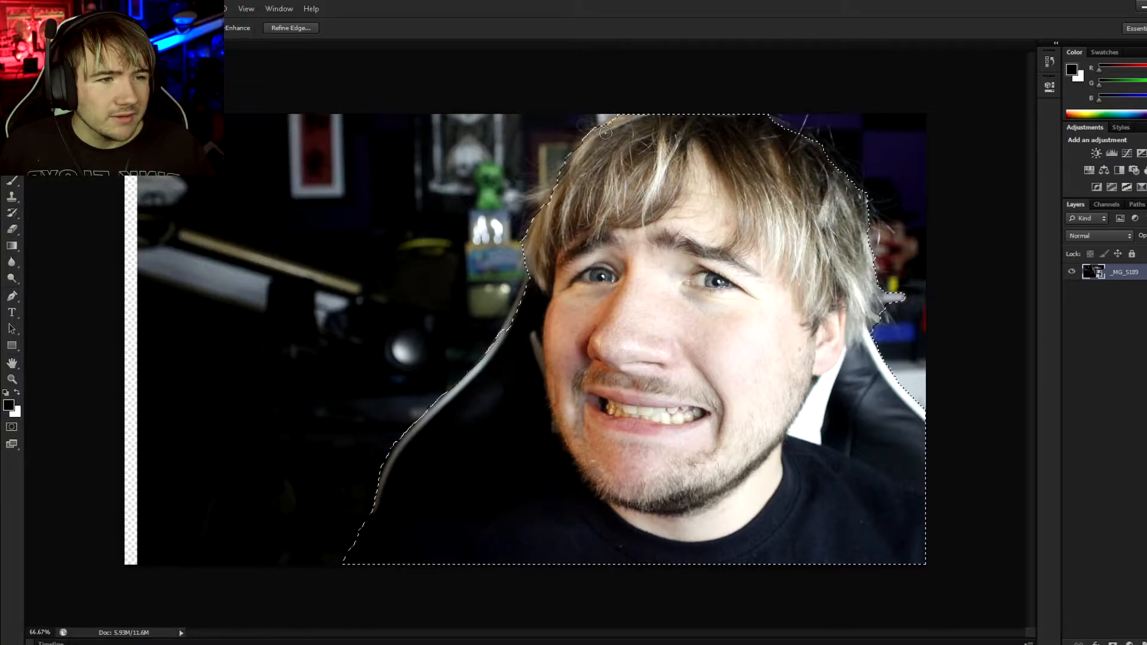
# Refine the portrait selection's edge with Smooth 23 and Shift Edge +70%, and output the cutout to a new layer.
pyautogui.click(295, 29)
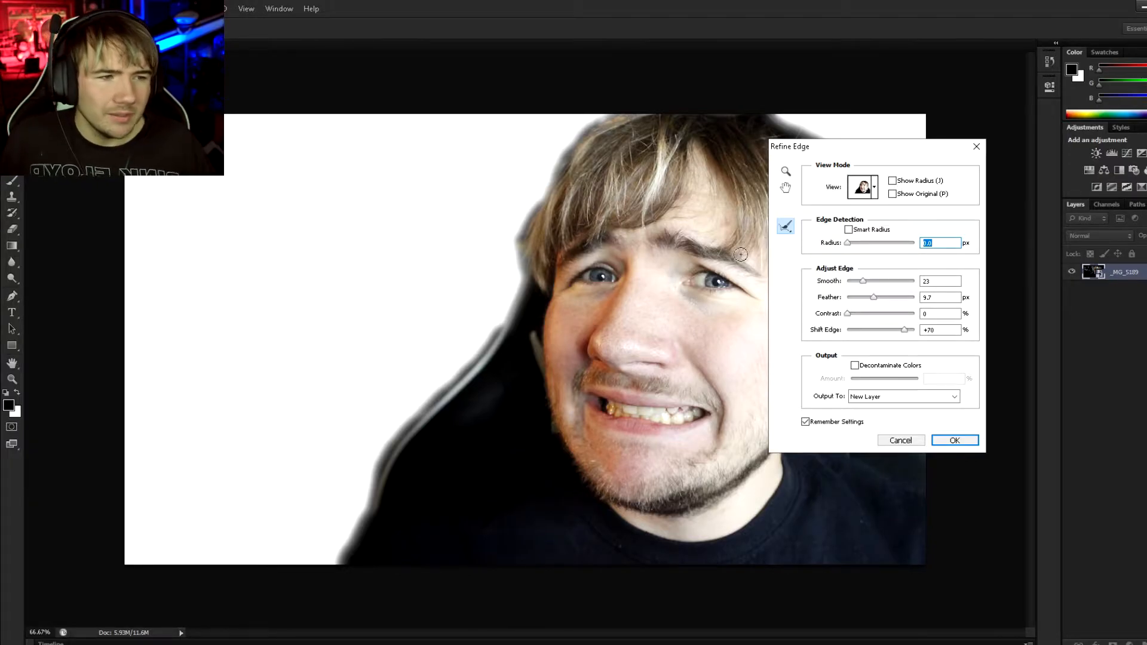
pyautogui.click(954, 440)
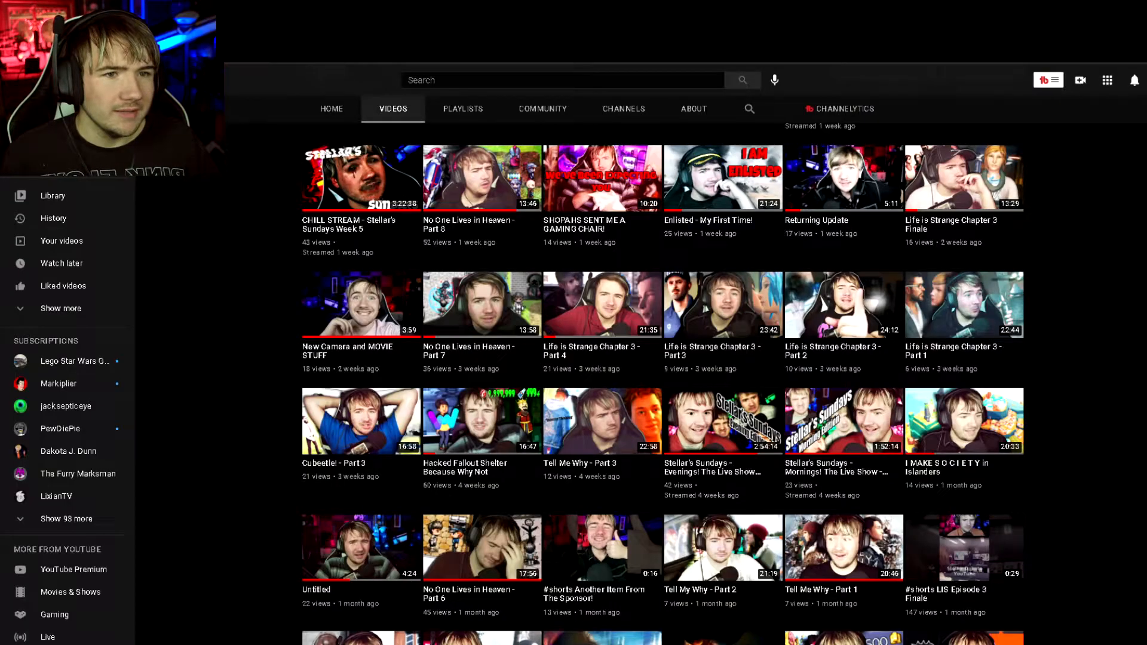
# Switch to YouTube, open No One Lives in Heaven - Part 7 and snip the blue summoning circle from the frame at 11:06.
pyautogui.click(521, 306)
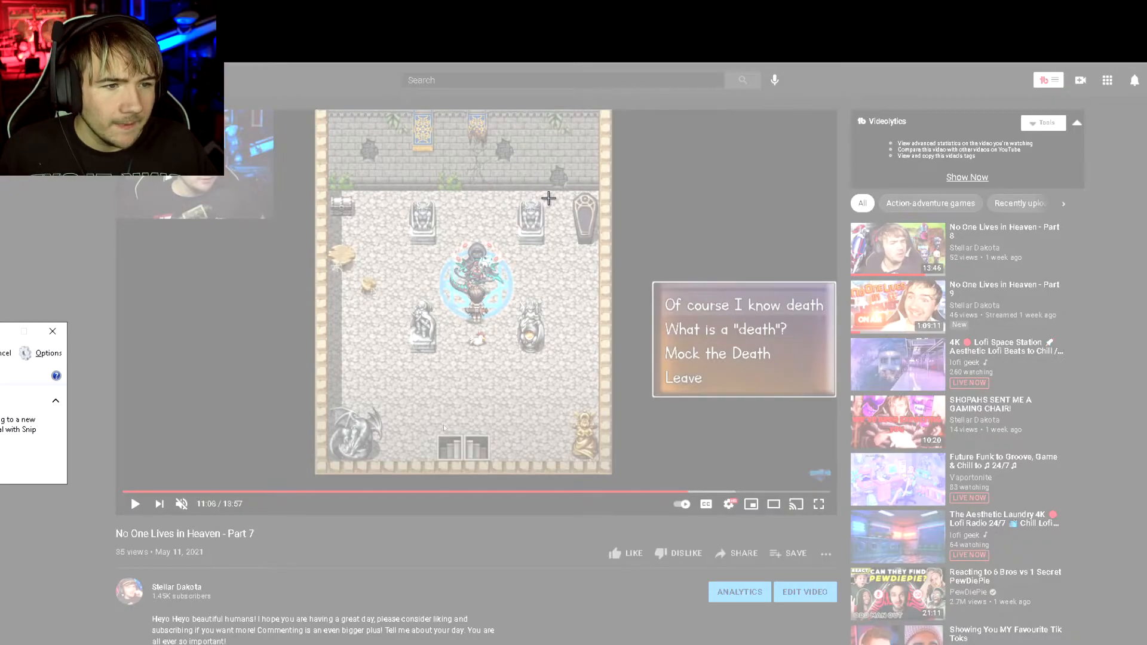
pyautogui.moveTo(549, 198); pyautogui.dragTo(400, 365)
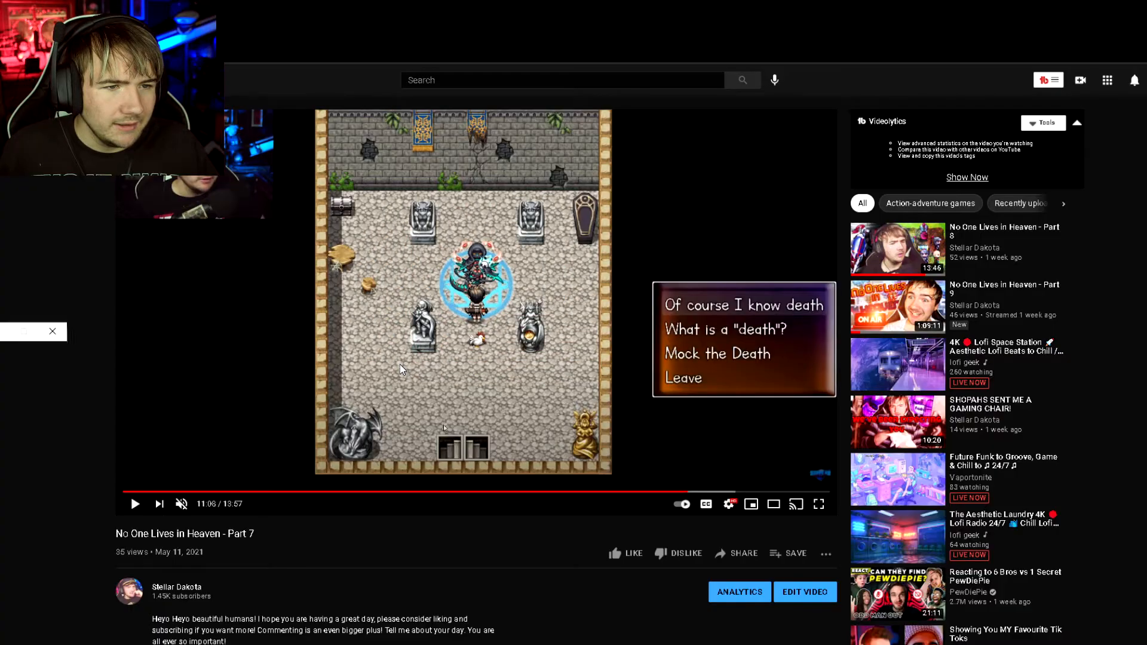
pyautogui.click(372, 107)
pyautogui.click(374, 123)
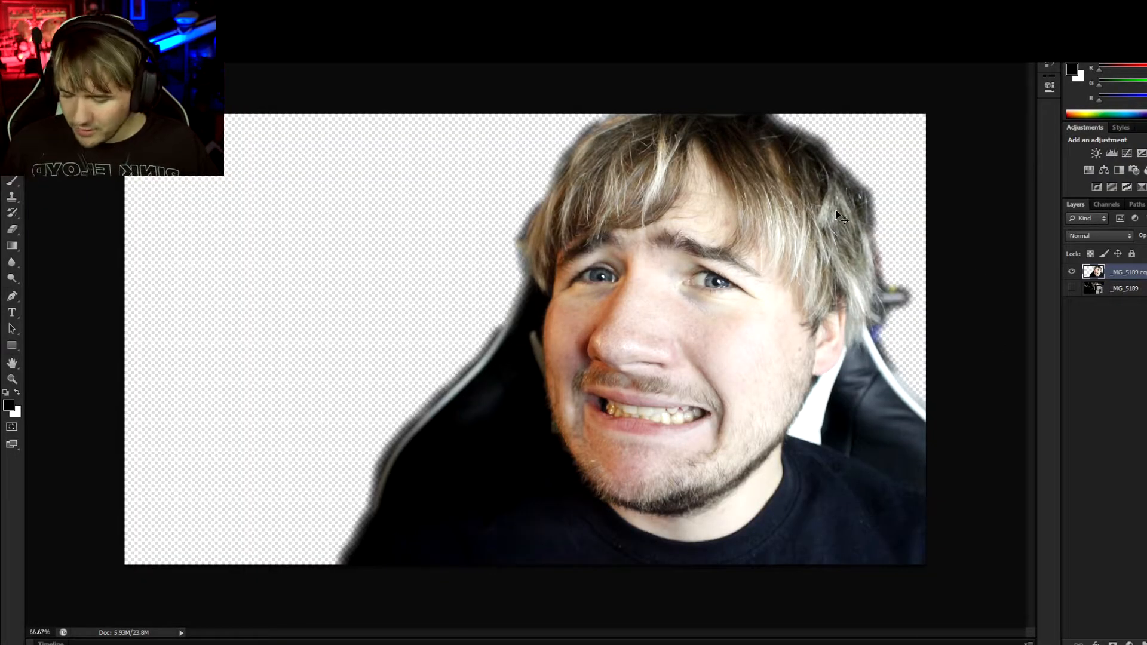
# Paste the summoning circle snip, enlarge and tilt it slightly counterclockwise over the canvas's left part, and place its layer behind the portrait cutout.
pyautogui.hotkey('ctrl', 'v')
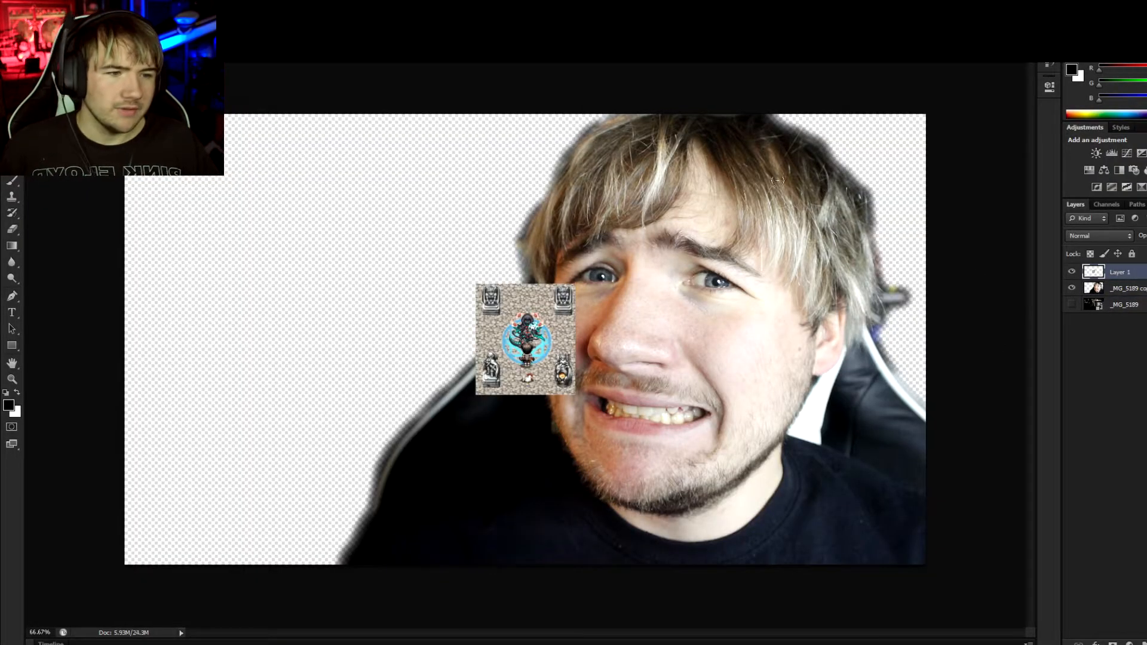
pyautogui.moveTo(512, 322); pyautogui.dragTo(141, 133)
pyautogui.moveTo(207, 205); pyautogui.dragTo(768, 333)
pyautogui.moveTo(579, 310); pyautogui.dragTo(535, 125)
pyautogui.moveTo(738, 283); pyautogui.dragTo(750, 251)
pyautogui.moveTo(532, 227); pyautogui.dragTo(523, 274)
pyautogui.press('Return')
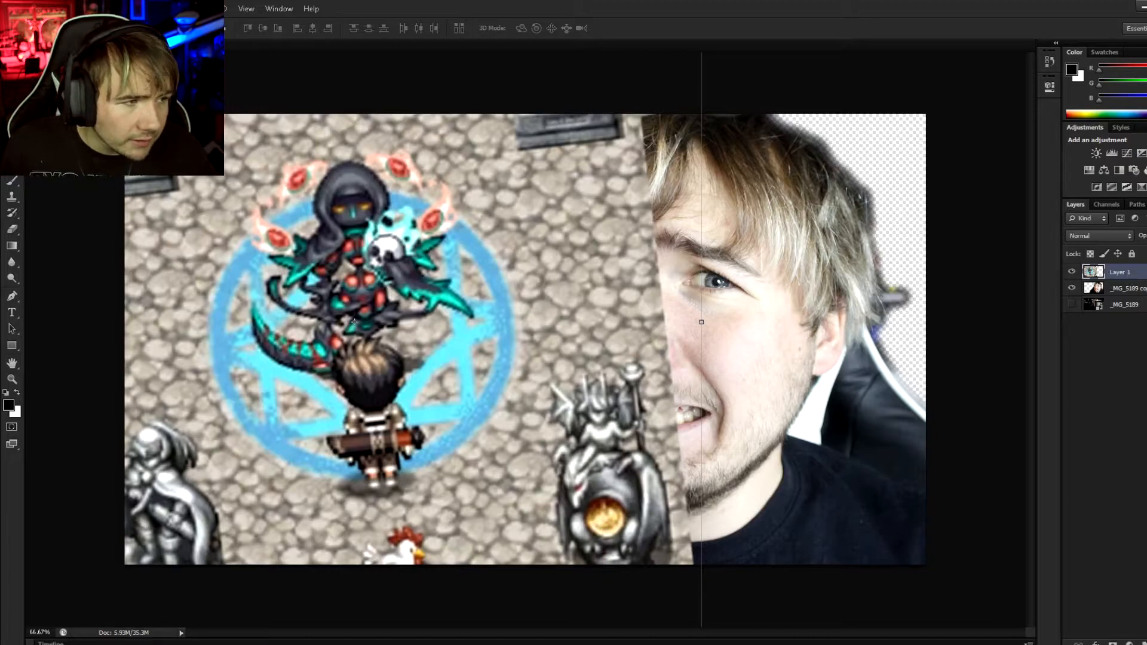
pyautogui.moveTo(1144, 279); pyautogui.dragTo(1143, 303)
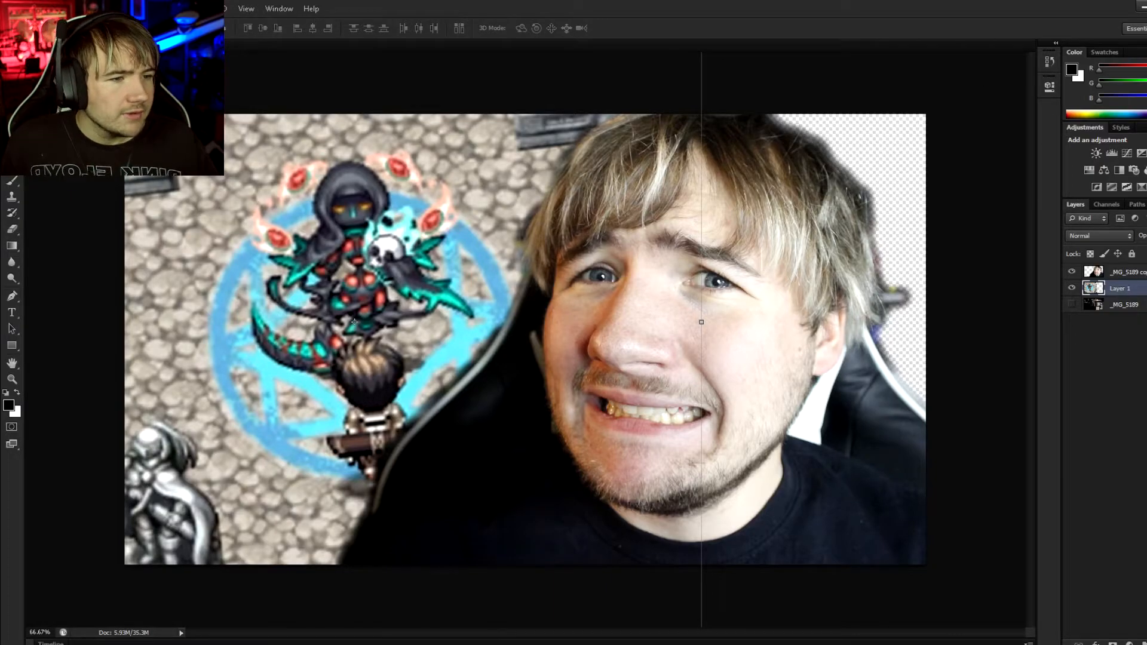
# Narrow the portrait cutout slightly from its left side and make the summoning circle layer active again.
pyautogui.click(1138, 272)
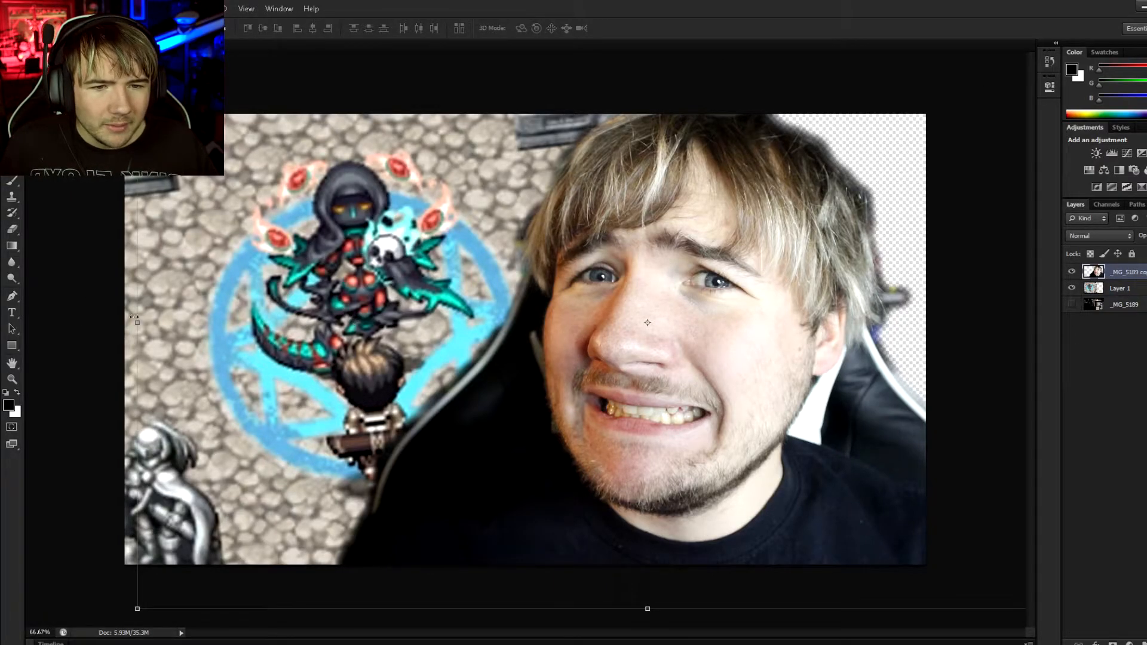
pyautogui.moveTo(140, 316); pyautogui.dragTo(156, 316)
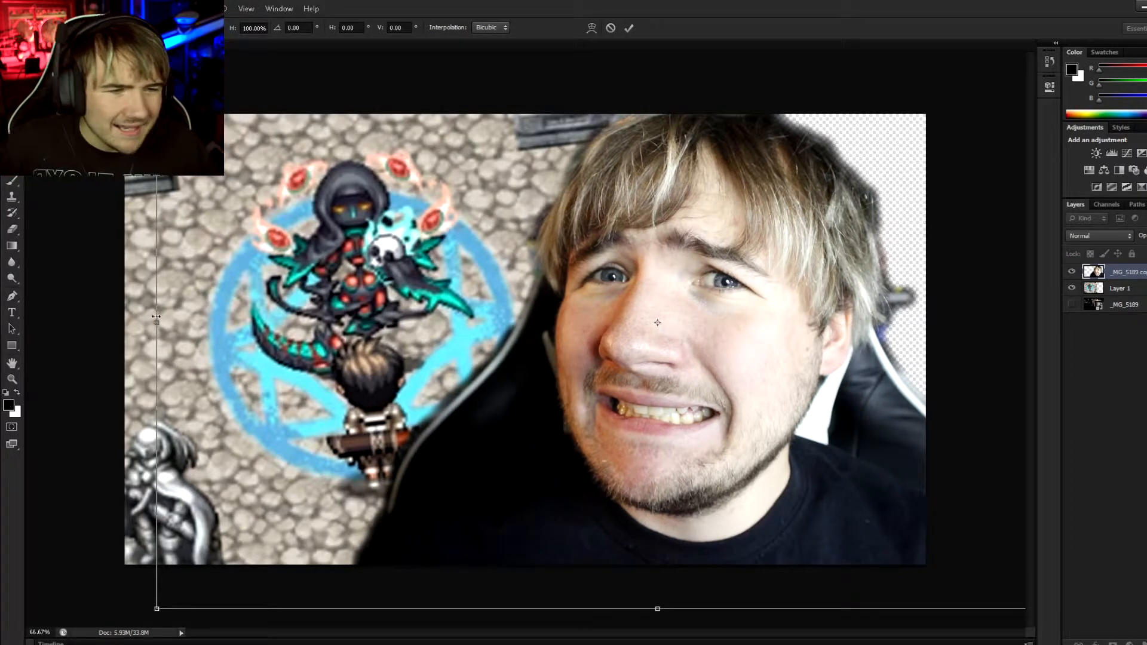
pyautogui.press('Return')
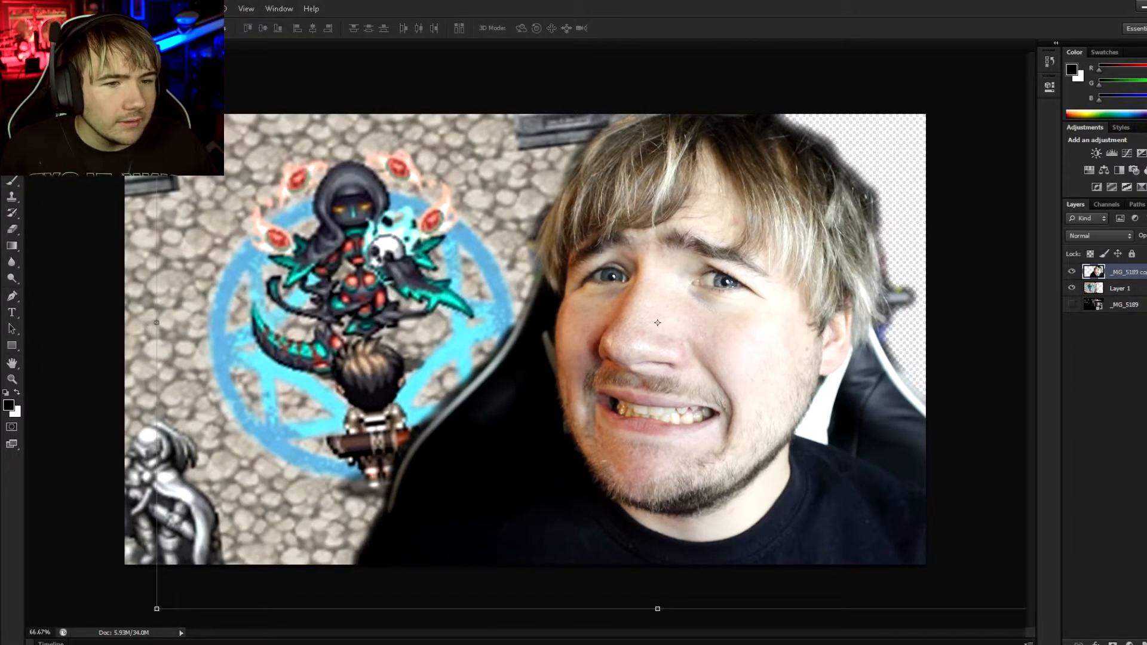
pyautogui.click(1119, 288)
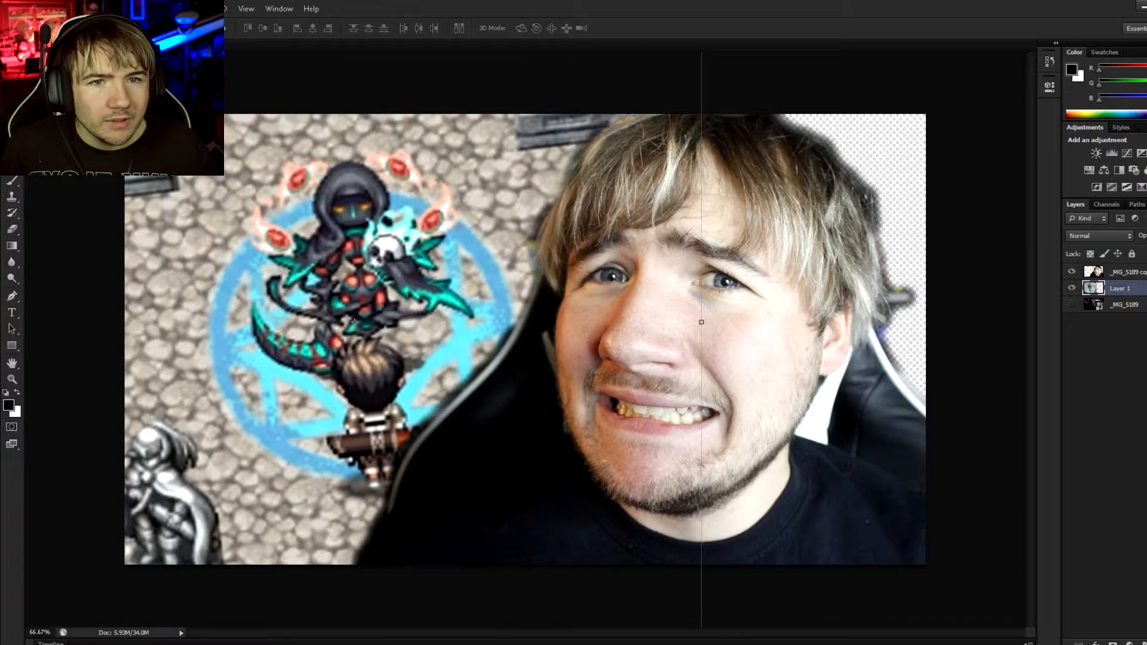
pyautogui.click(114, 8)
pyautogui.click(111, 12)
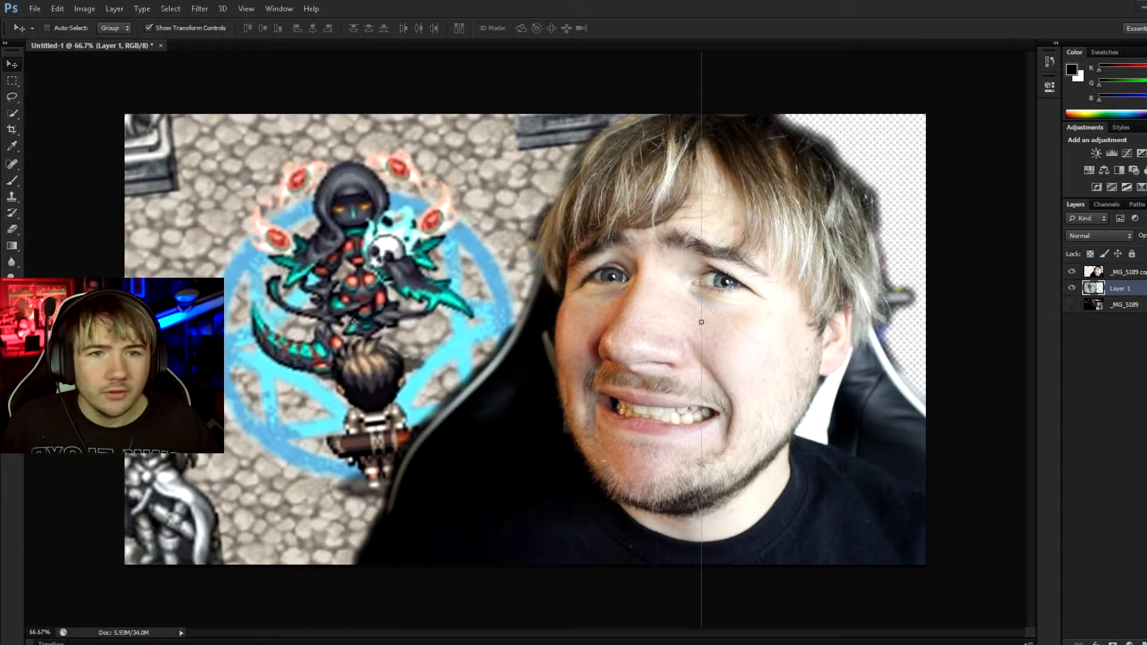
pyautogui.click(86, 8)
pyautogui.click(86, 9)
pyautogui.click(95, 9)
pyautogui.click(115, 59)
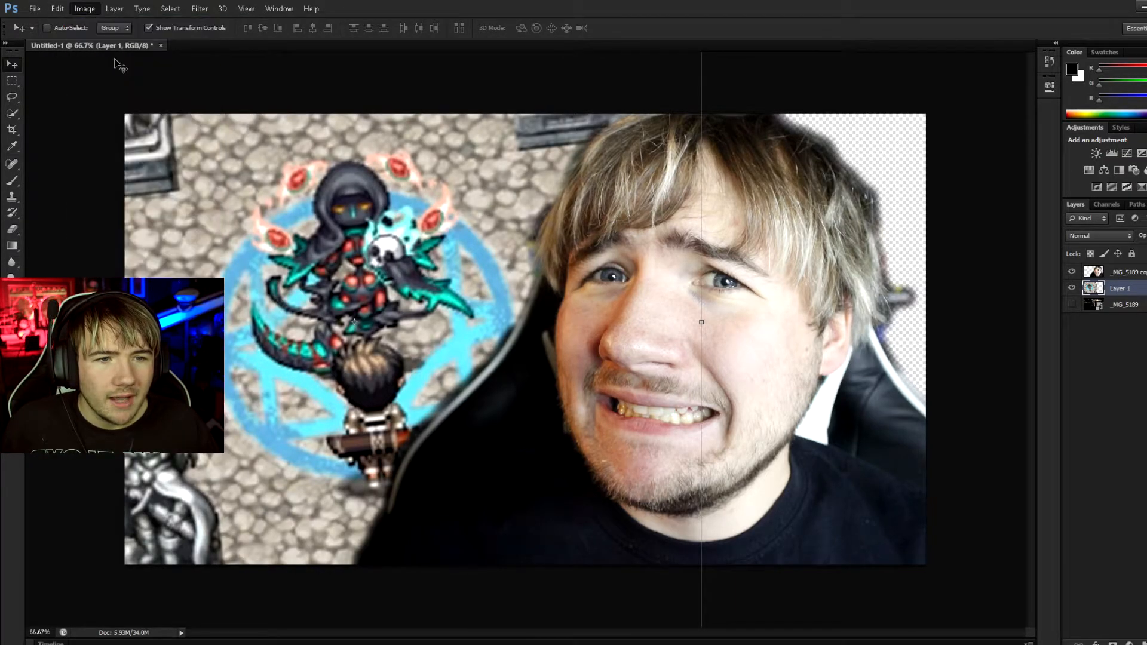
pyautogui.click(85, 9)
pyautogui.click(105, 69)
pyautogui.click(85, 9)
pyautogui.click(105, 82)
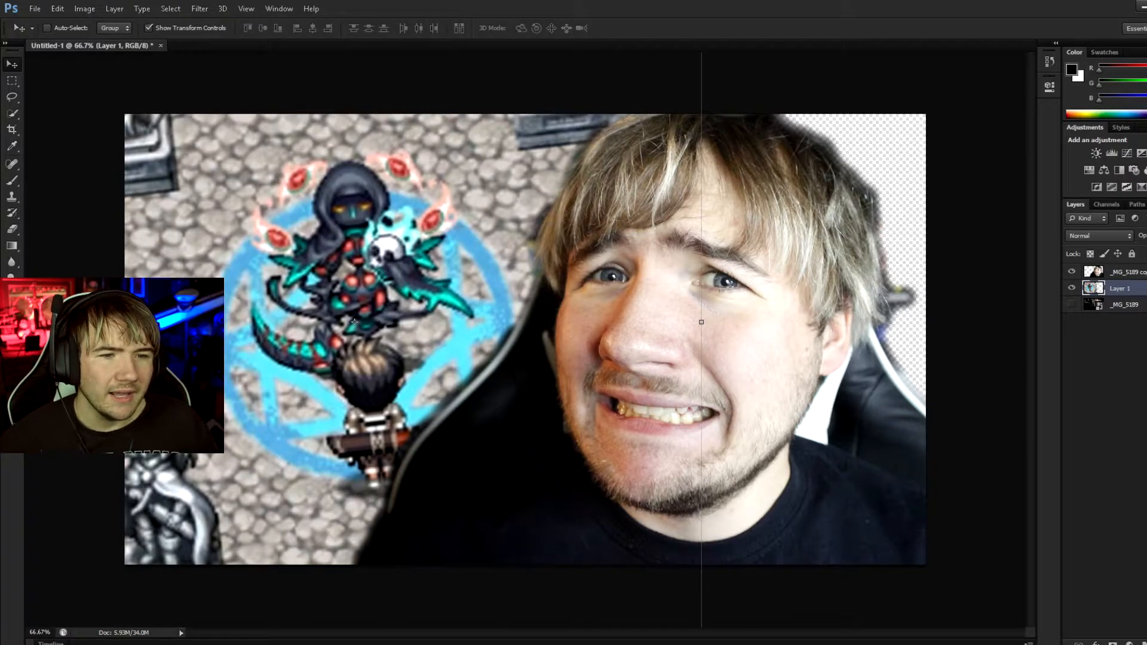
# Apply a Gaussian Blur with a 5-pixel radius to the summoning circle layer.
pyautogui.click(201, 9)
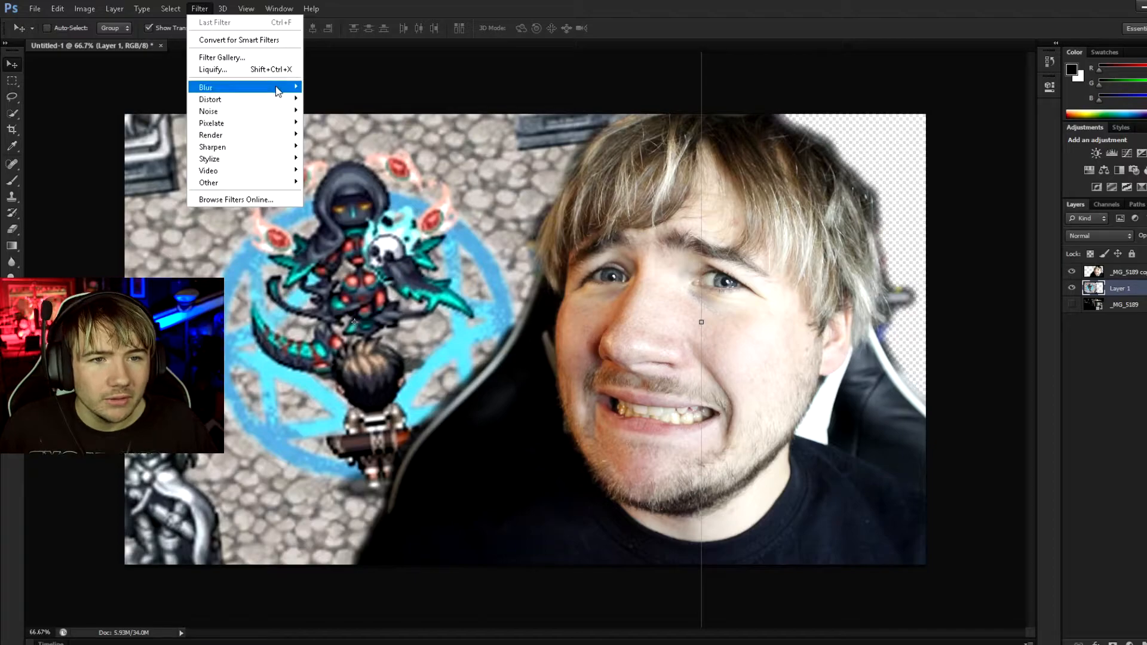
pyautogui.moveTo(278, 89)
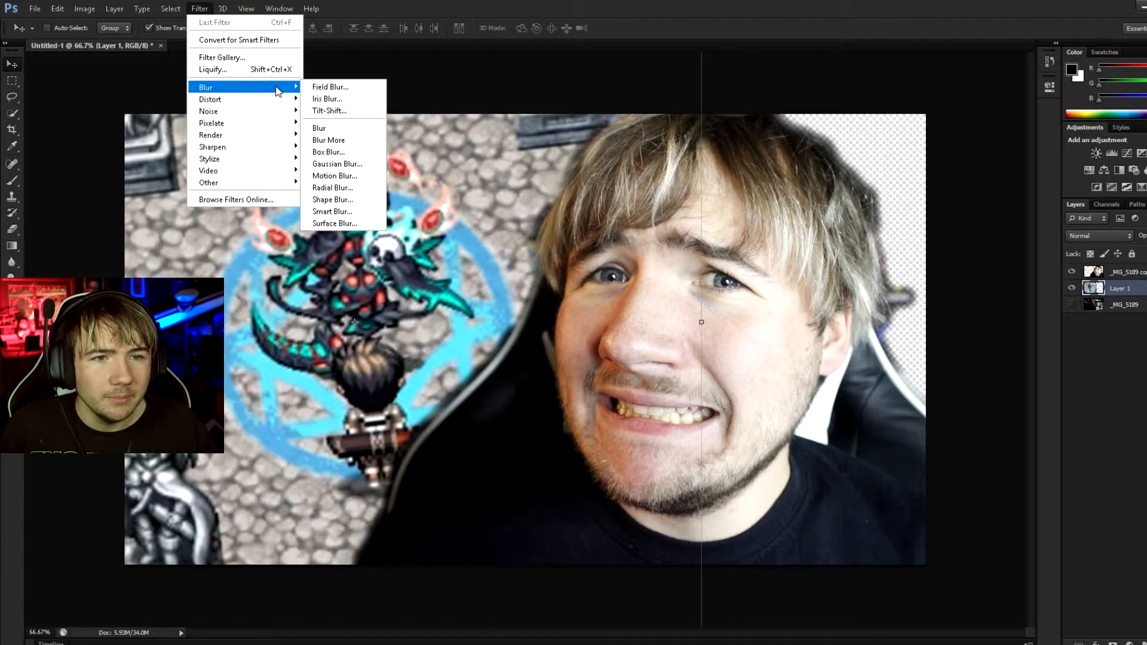
pyautogui.click(350, 165)
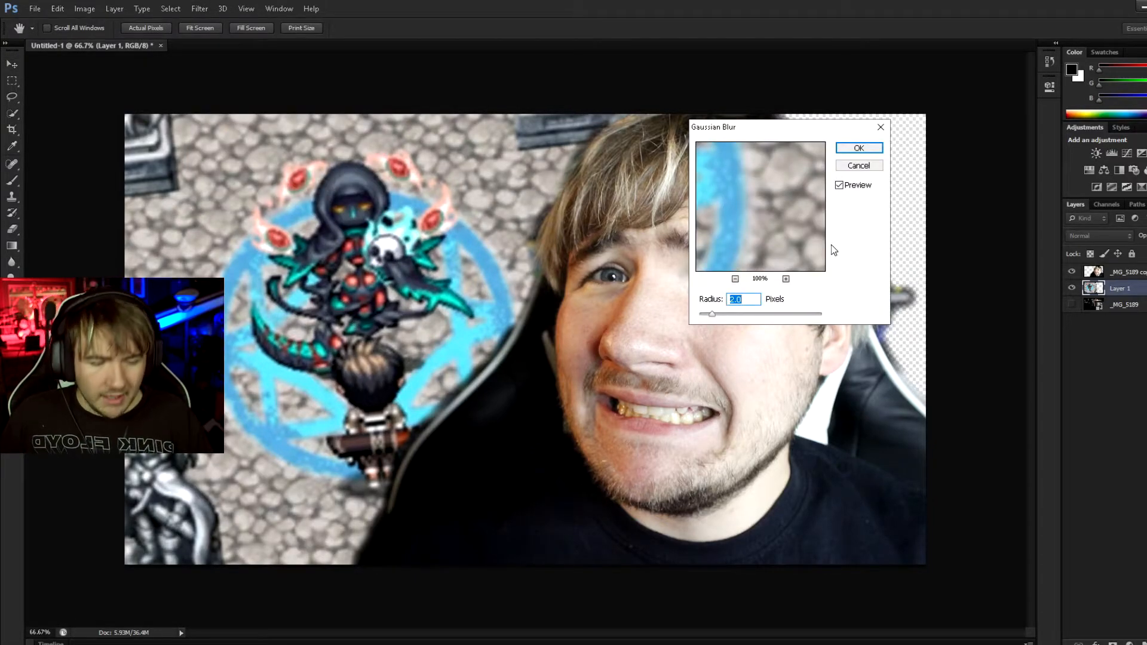
pyautogui.write('8')
pyautogui.press('Return')
pyautogui.press('v')
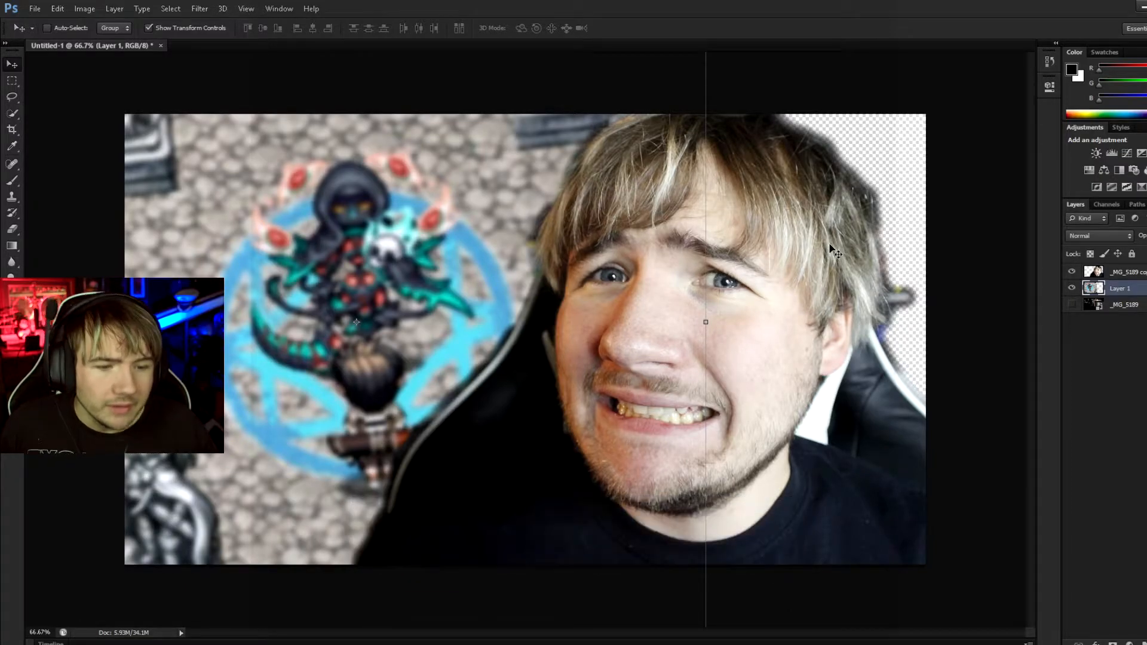
# Examine the whole thumbnail composition at a much smaller display size.
pyautogui.click(1124, 272)
pyautogui.press('e')
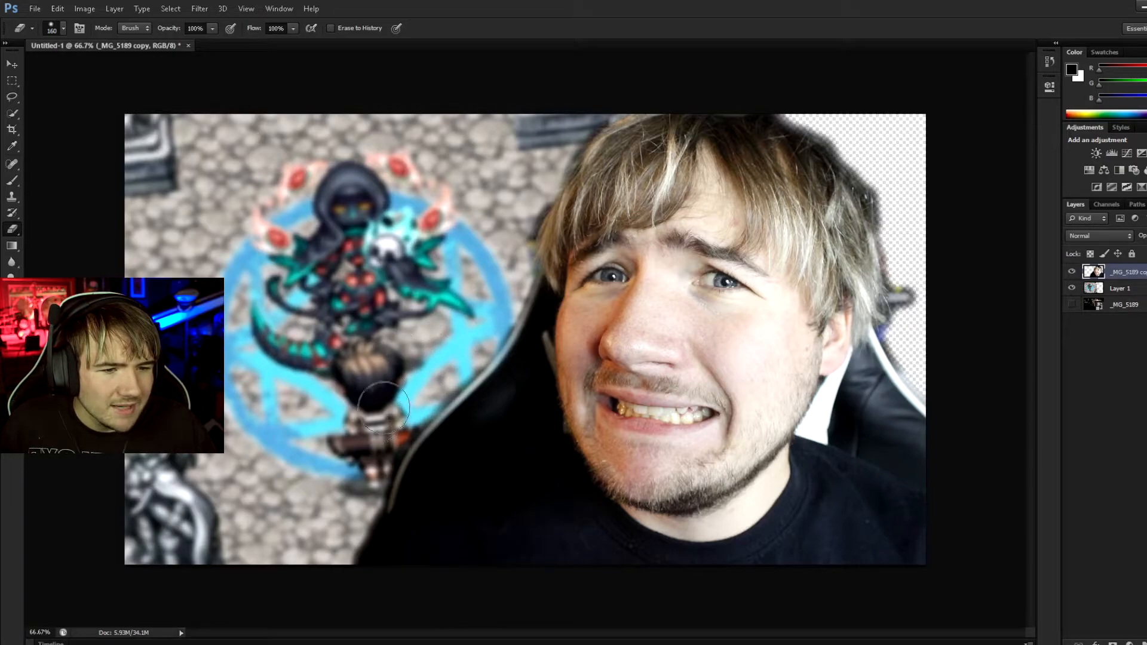
pyautogui.press('z')
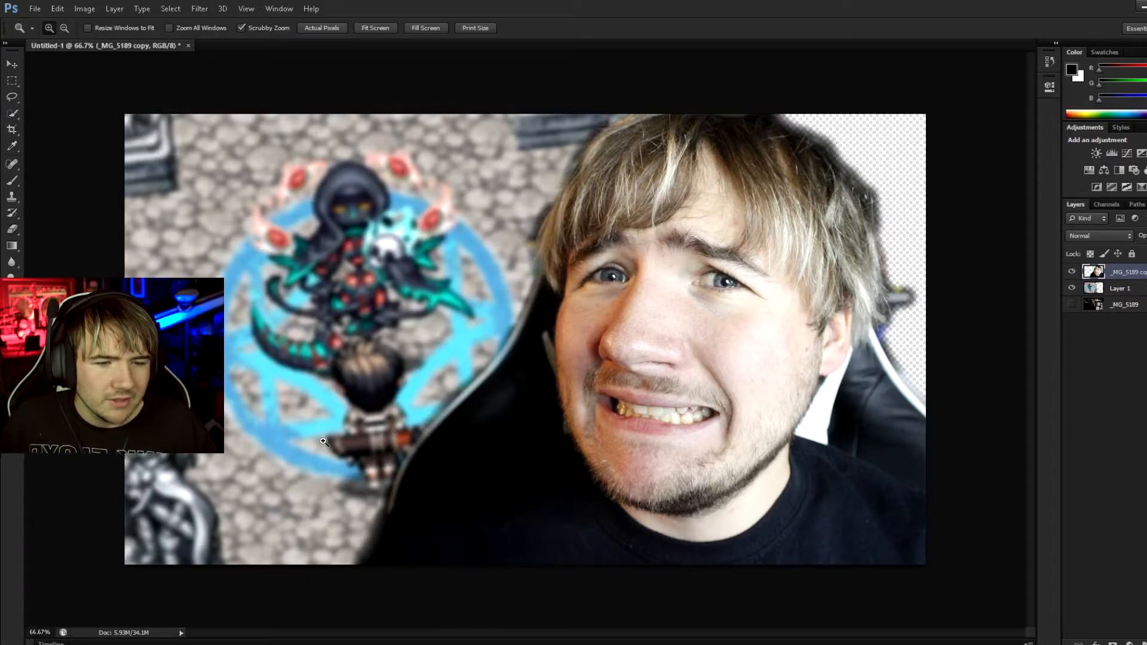
pyautogui.rightClick(324, 444)
pyautogui.click(392, 508)
pyautogui.rightClick(449, 493)
pyautogui.click(525, 558)
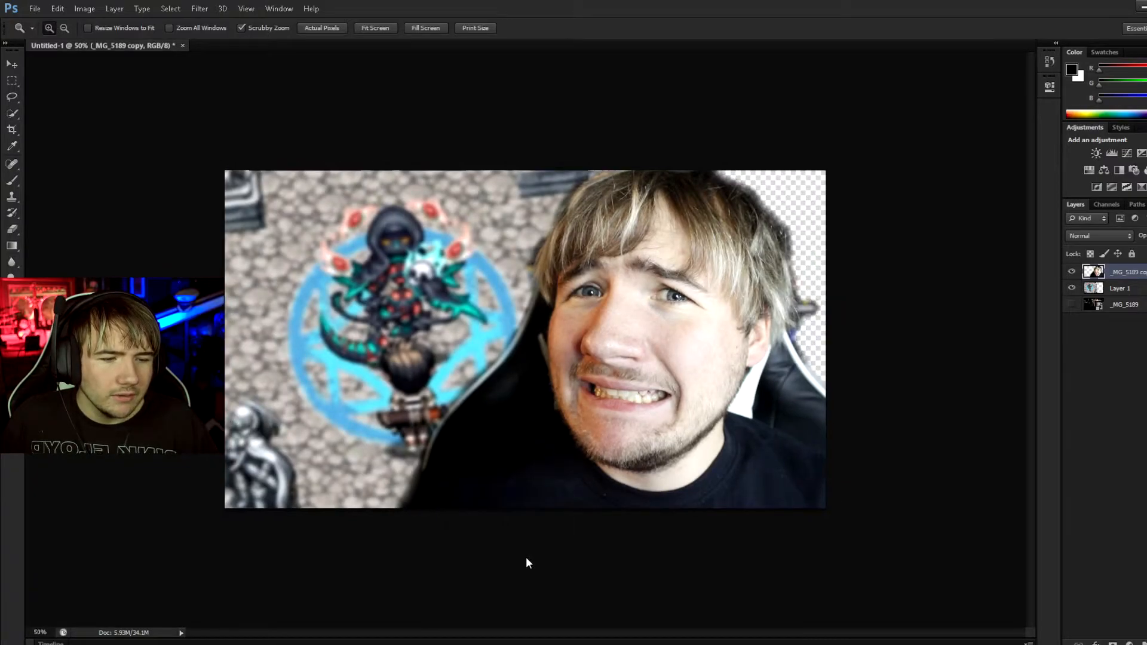
pyautogui.rightClick(522, 375)
pyautogui.click(562, 440)
pyautogui.rightClick(531, 319)
pyautogui.click(558, 385)
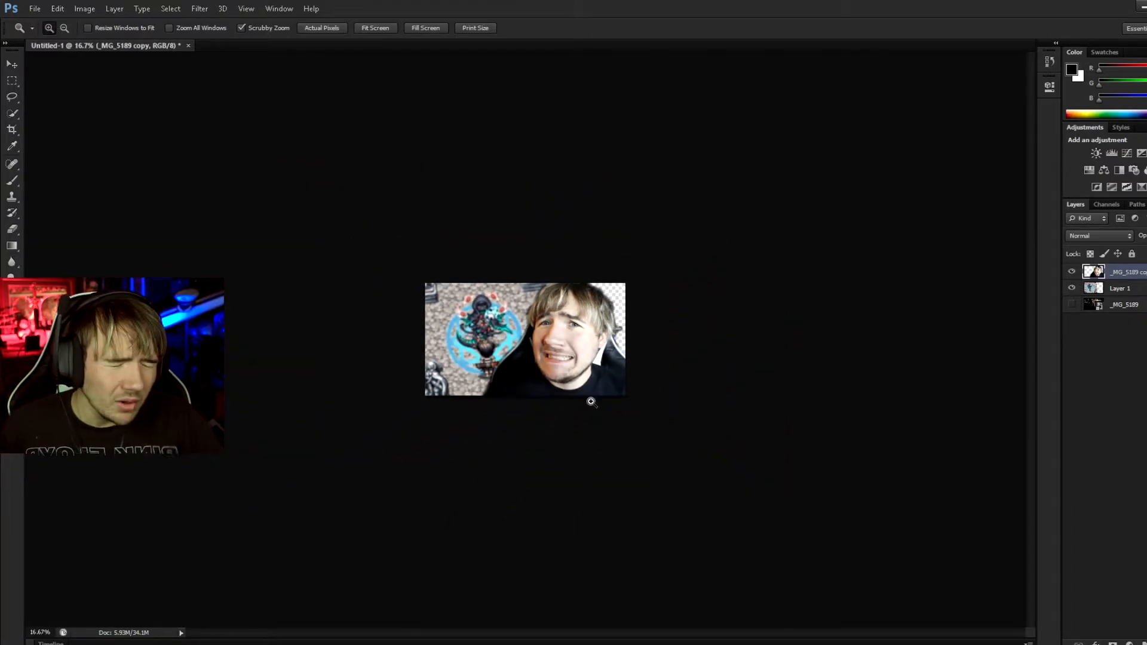
pyautogui.click(505, 336)
pyautogui.click(505, 336)
pyautogui.click(505, 336)
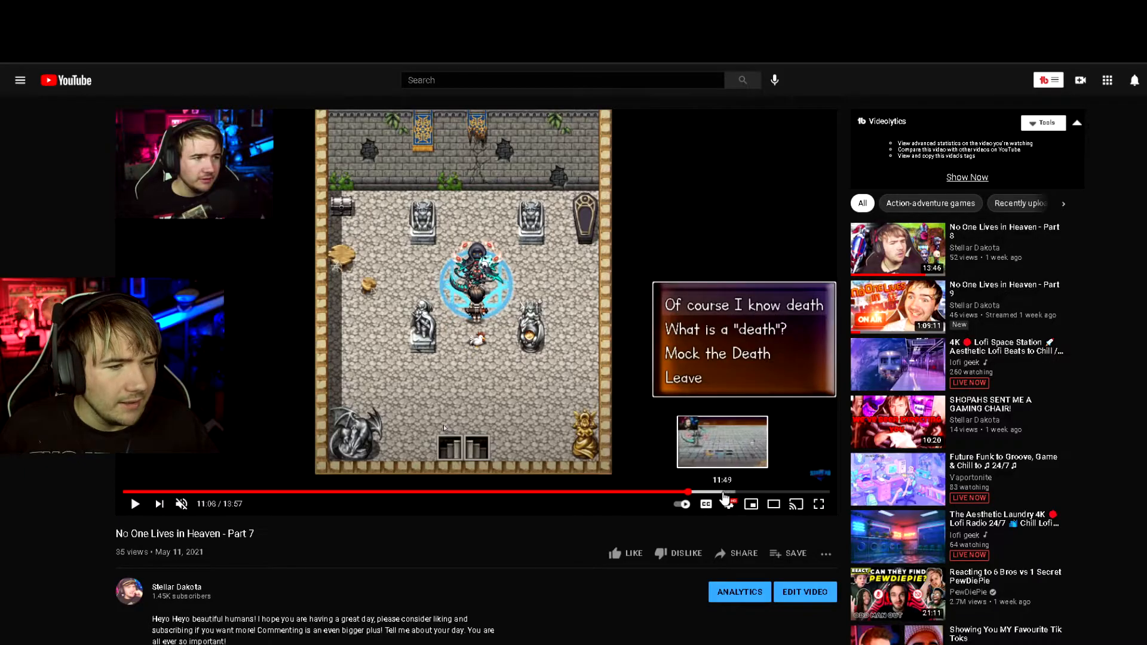
# Switch to the YouTube video, go to 6:01 and snip the dark-haired game character standing above the chicken.
pyautogui.moveTo(618, 493); pyautogui.dragTo(429, 503)
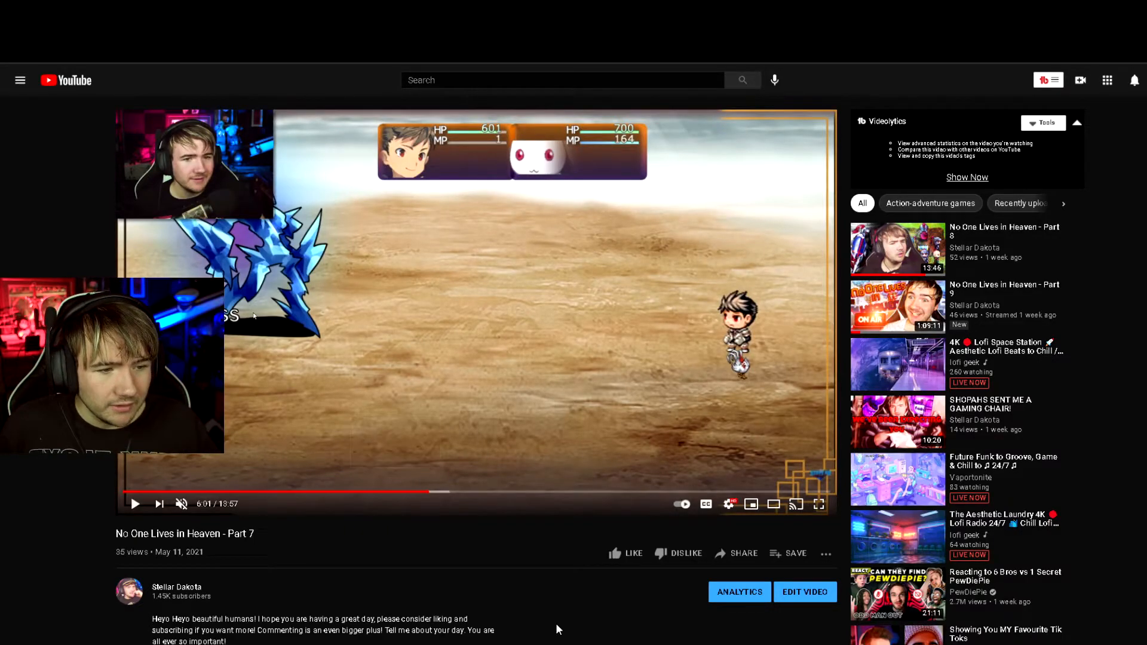
pyautogui.click(364, 126)
pyautogui.moveTo(783, 257); pyautogui.dragTo(689, 410)
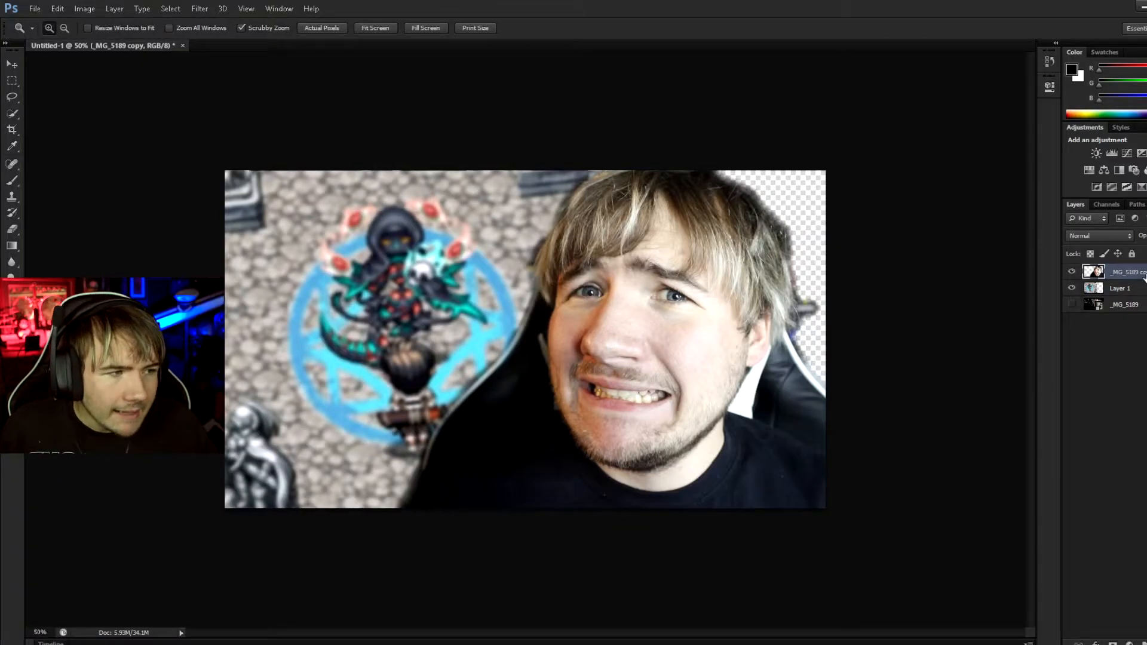
# Paste the character snip, enlarge it to about 470% nearly upright over the canvas's right part, and place its layer behind the portrait cutout.
pyautogui.hotkey('ctrl', 'v')
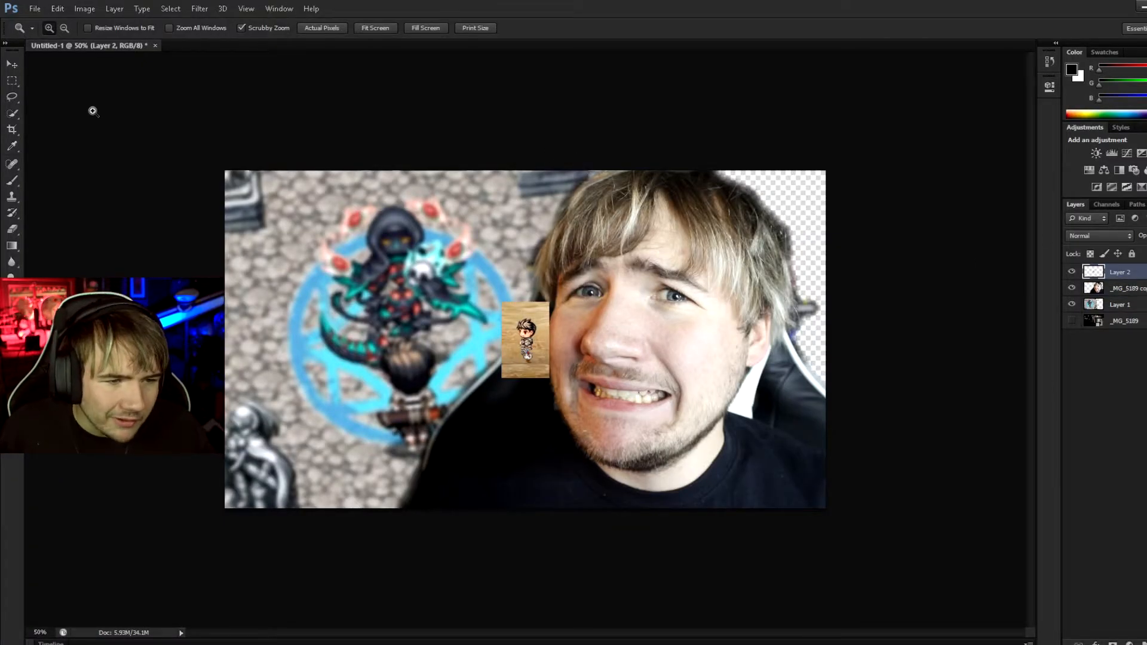
pyautogui.click(13, 66)
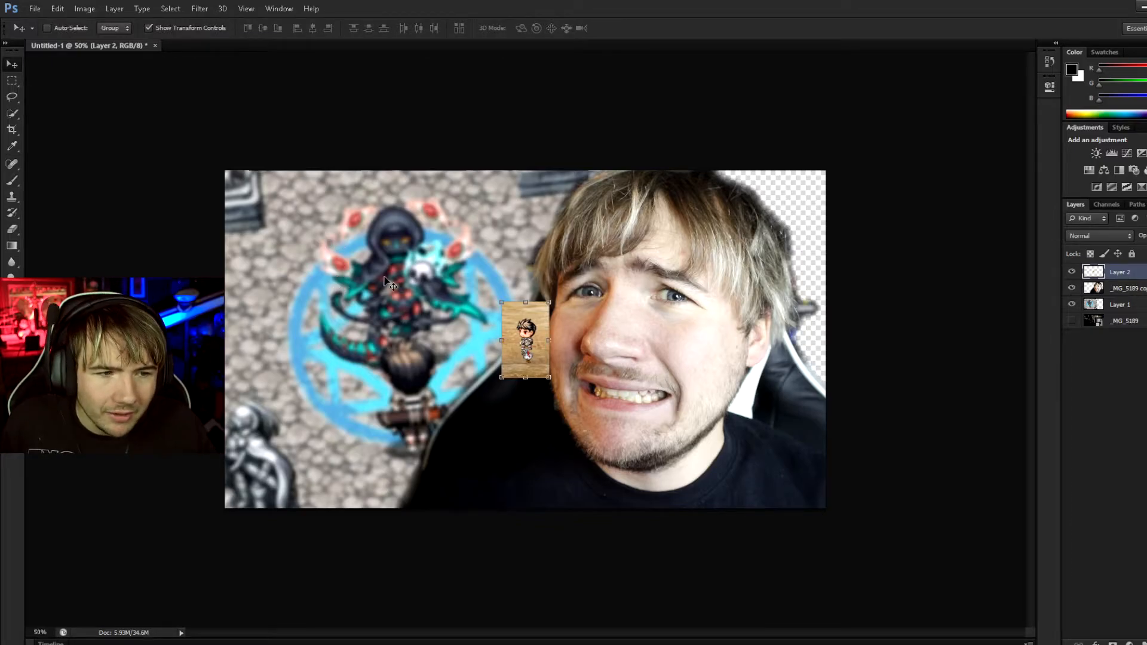
pyautogui.moveTo(540, 337); pyautogui.dragTo(816, 196)
pyautogui.moveTo(779, 238); pyautogui.dragTo(502, 462)
pyautogui.moveTo(777, 314); pyautogui.dragTo(814, 262)
pyautogui.moveTo(935, 205); pyautogui.dragTo(896, 158)
pyautogui.moveTo(755, 272); pyautogui.dragTo(732, 274)
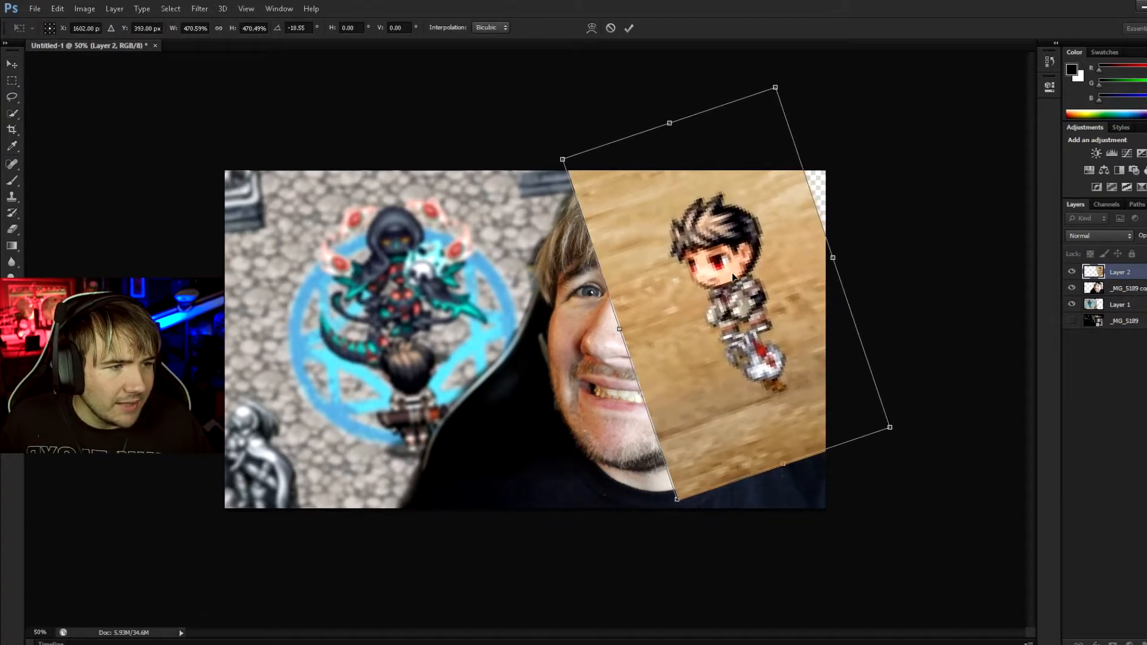
pyautogui.moveTo(846, 220)
pyautogui.mouseDown()
pyautogui.moveTo(857, 280)
pyautogui.moveTo(801, 261)
pyautogui.moveTo(801, 272)
pyautogui.moveTo(836, 221)
pyautogui.moveTo(846, 235)
pyautogui.mouseUp()
pyautogui.press('Return')
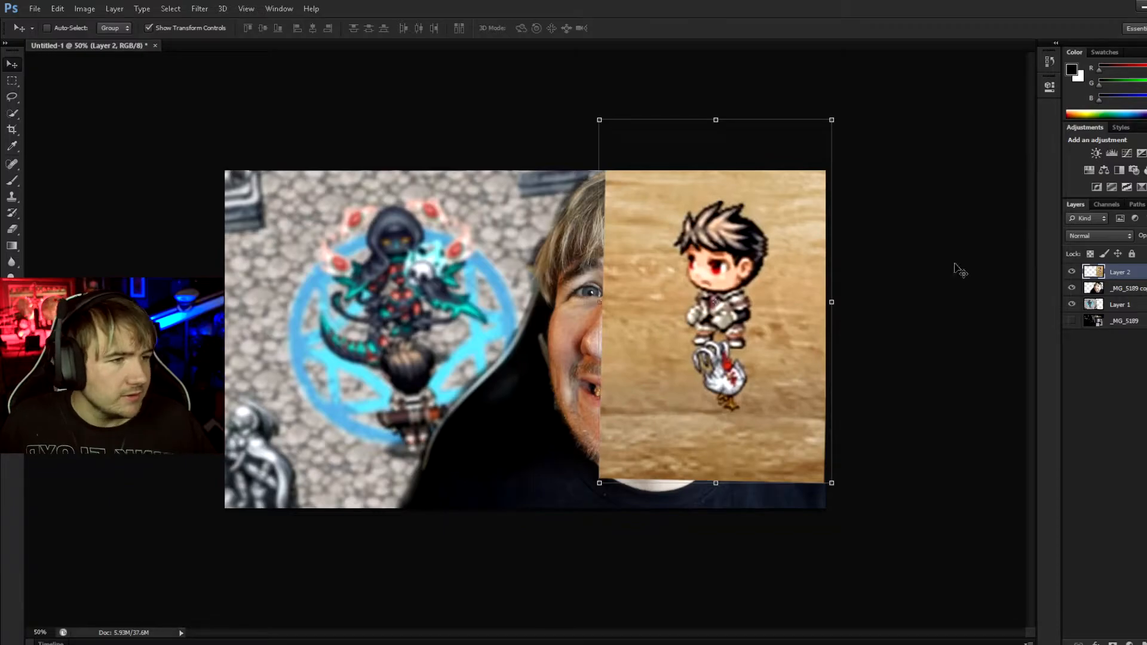
pyautogui.moveTo(1131, 276); pyautogui.dragTo(1135, 306)
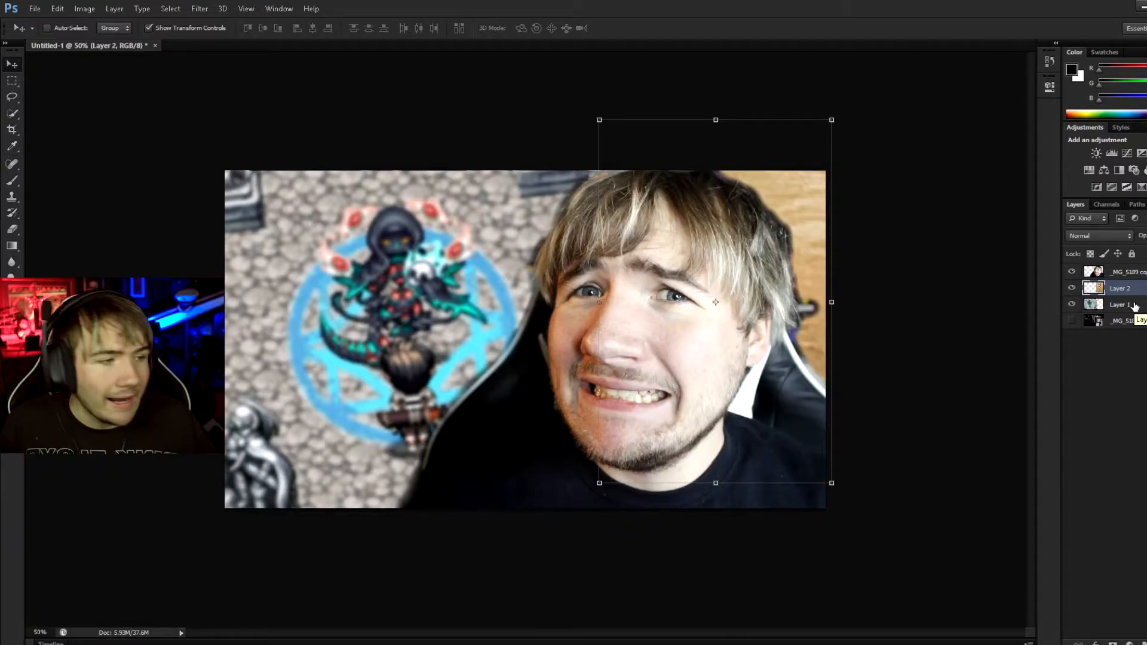
# Apply a 5-pixel Gaussian Blur to the sandy character snip layer behind the portrait.
pyautogui.click(1123, 272)
pyautogui.press('e')
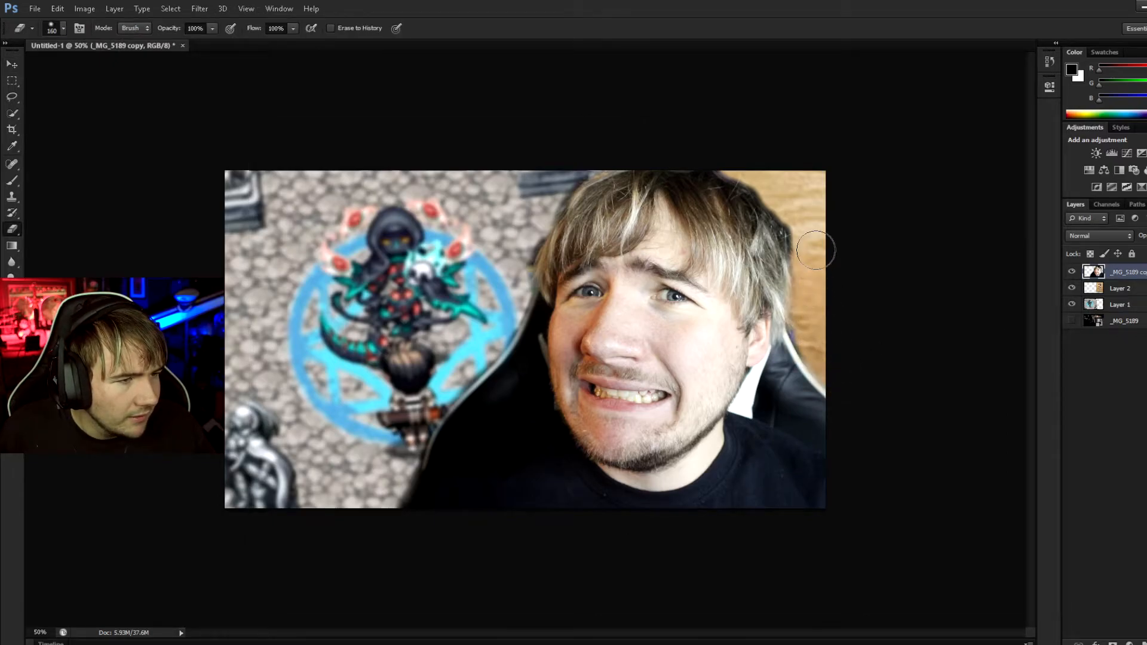
pyautogui.click(1133, 291)
pyautogui.click(206, 8)
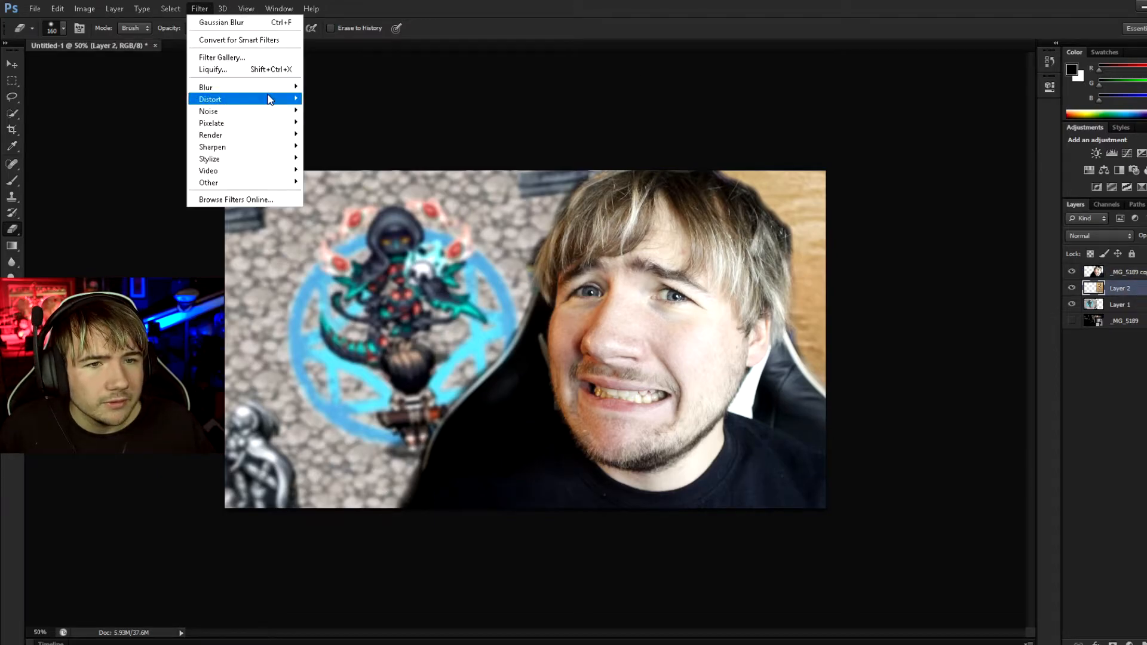
pyautogui.moveTo(271, 89)
pyautogui.click(361, 163)
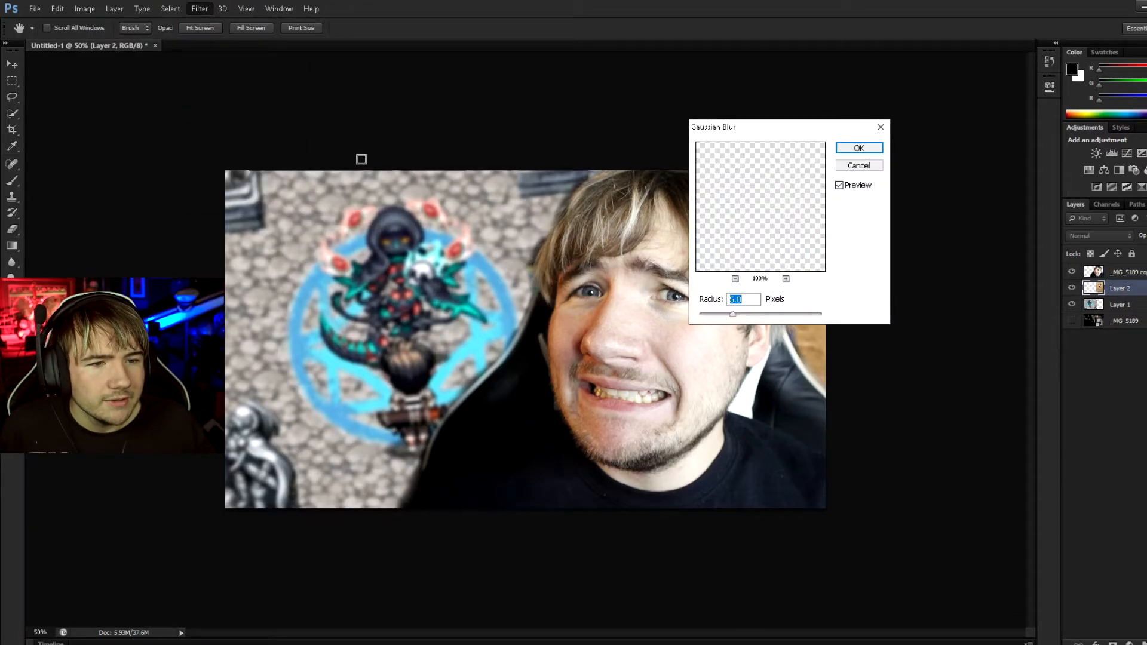
pyautogui.press('Escape')
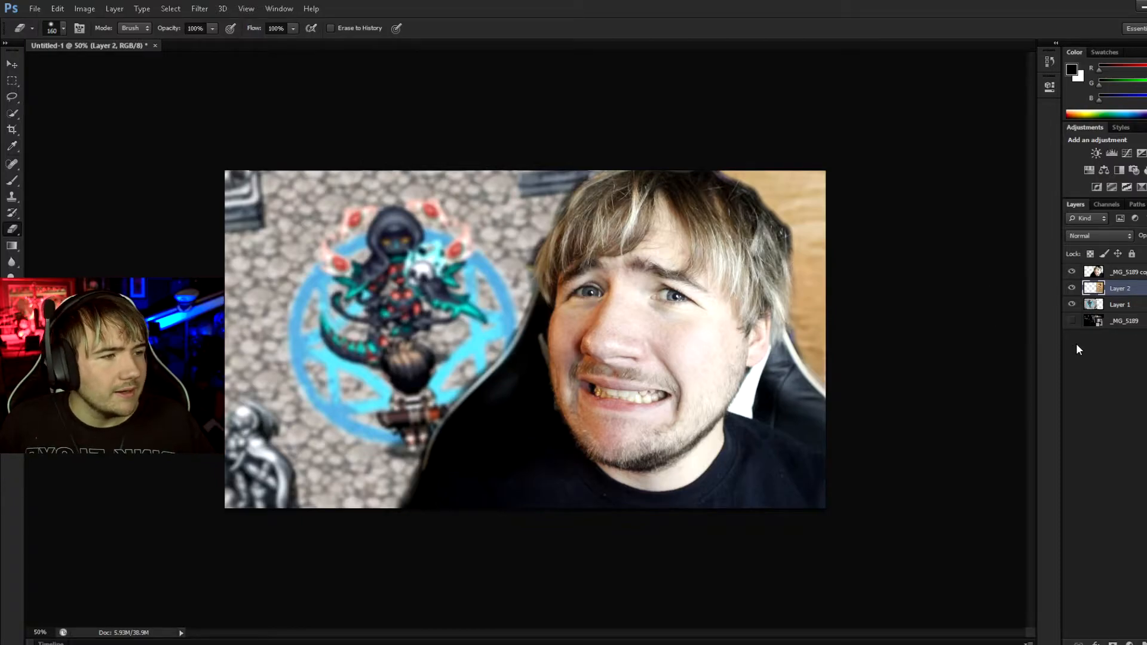
# Give the portrait cutout a soft drop shadow at -45° and 46 px distance, and erase stray traces beside its lower-left edge.
pyautogui.click(1108, 276)
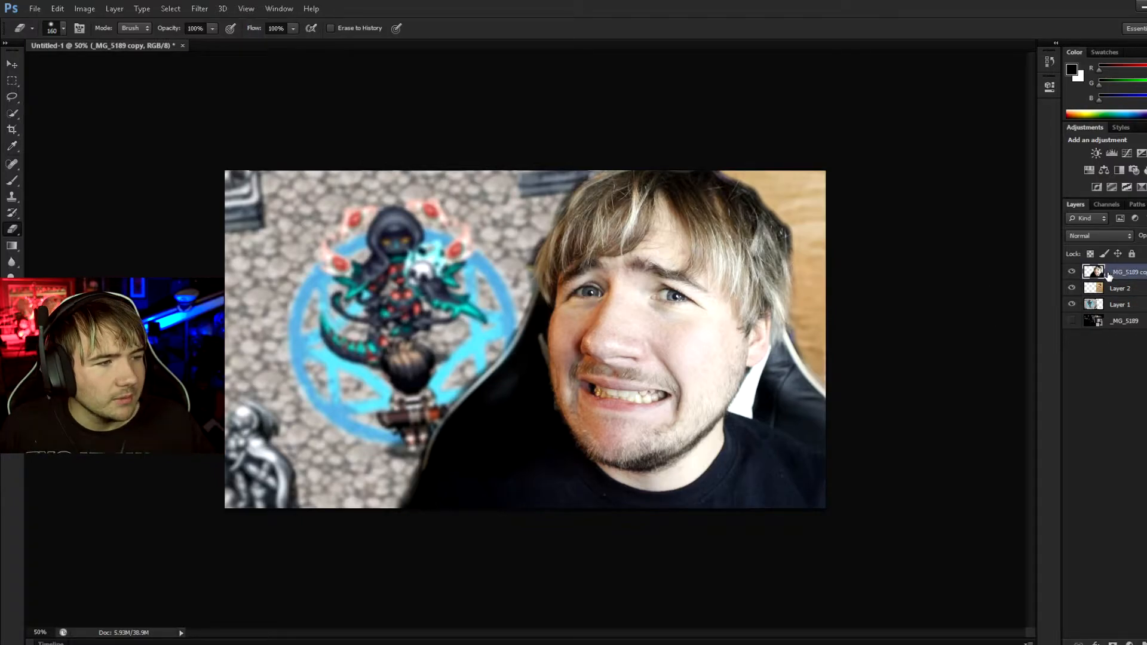
pyautogui.click(1070, 5)
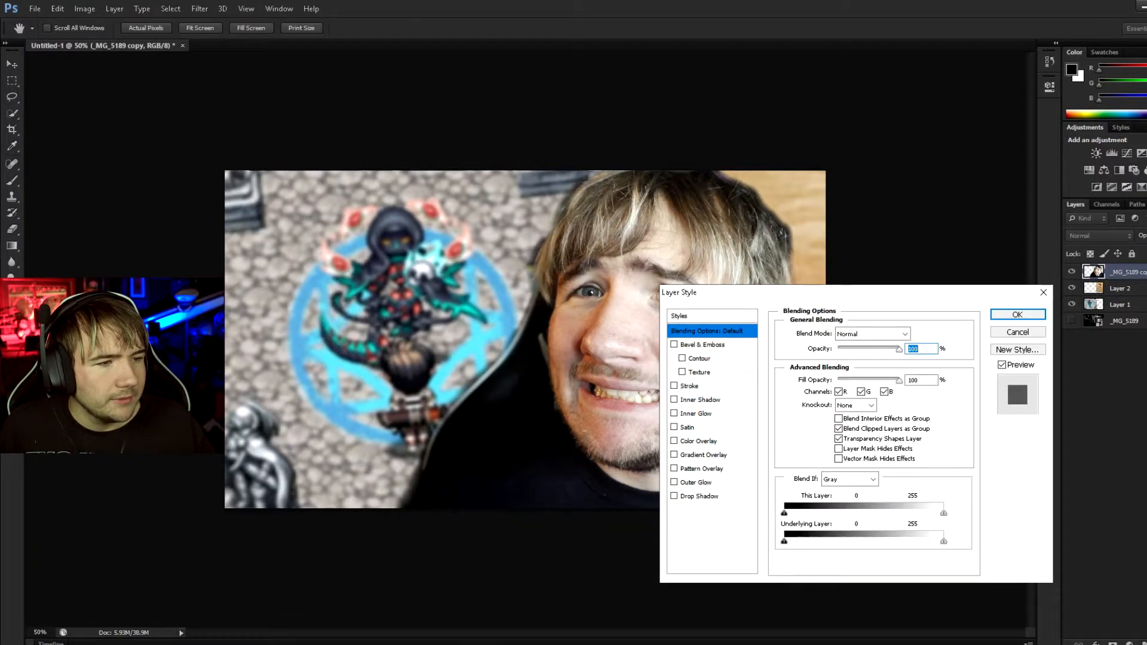
pyautogui.moveTo(755, 296); pyautogui.dragTo(859, 287)
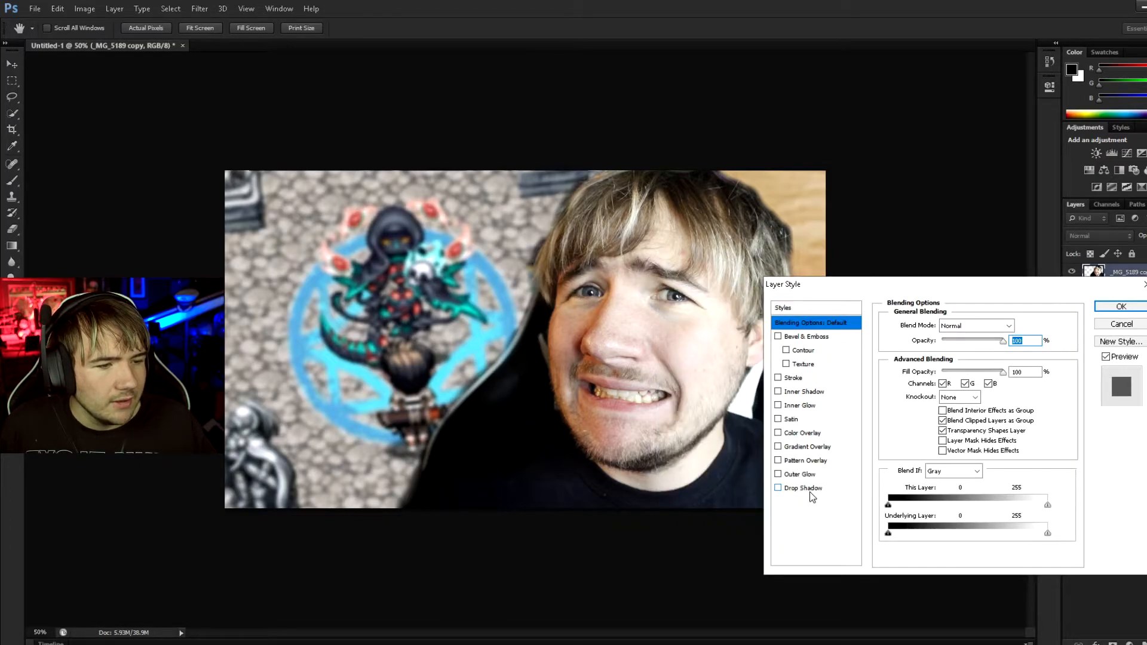
pyautogui.click(836, 488)
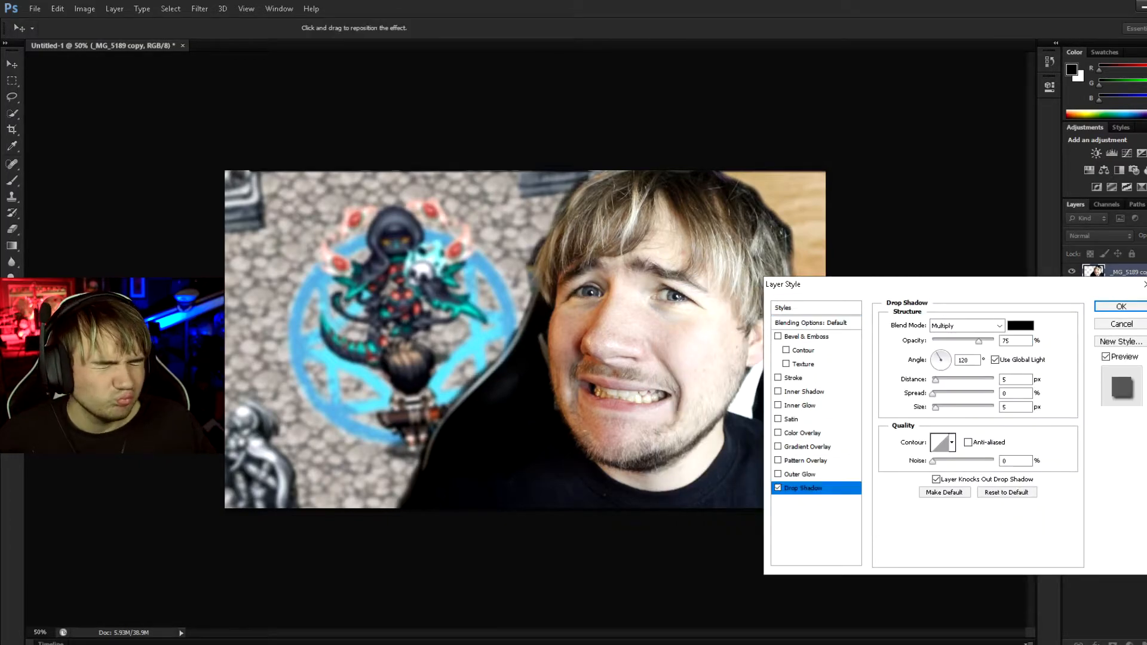
pyautogui.click(945, 365)
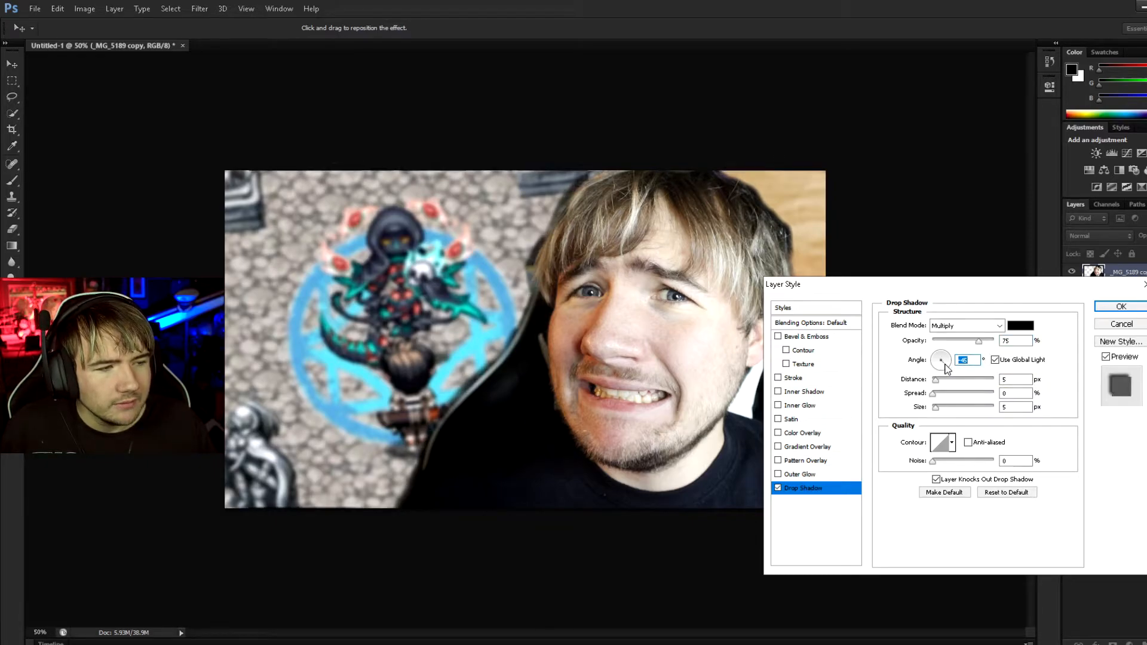
pyautogui.moveTo(942, 385); pyautogui.dragTo(946, 412)
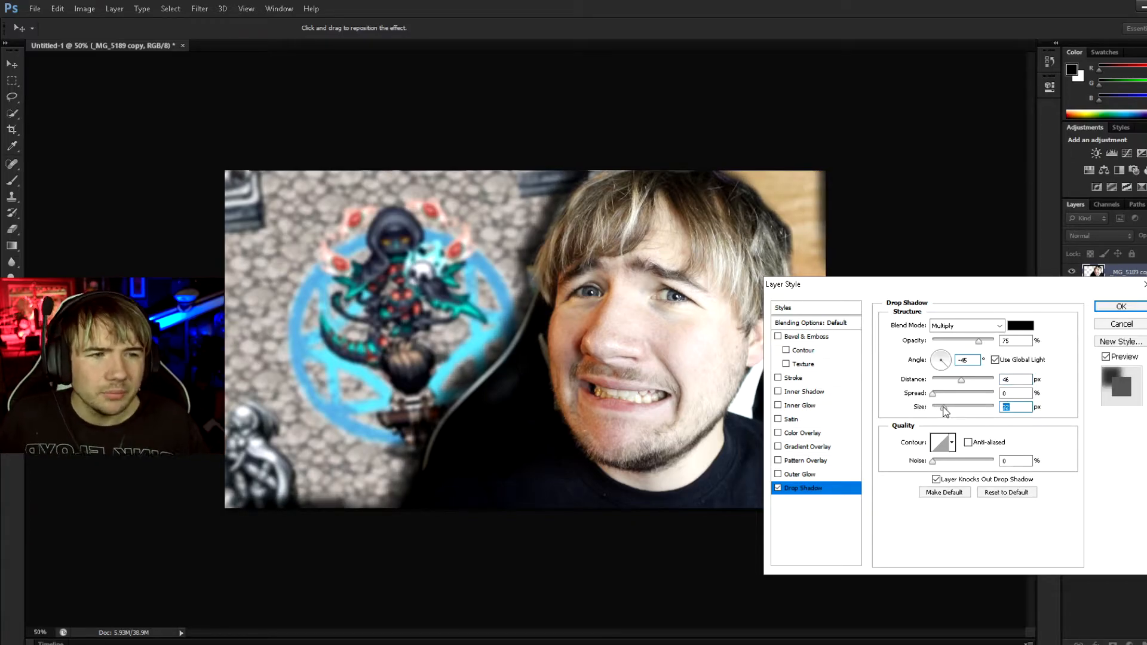
pyautogui.press('Return')
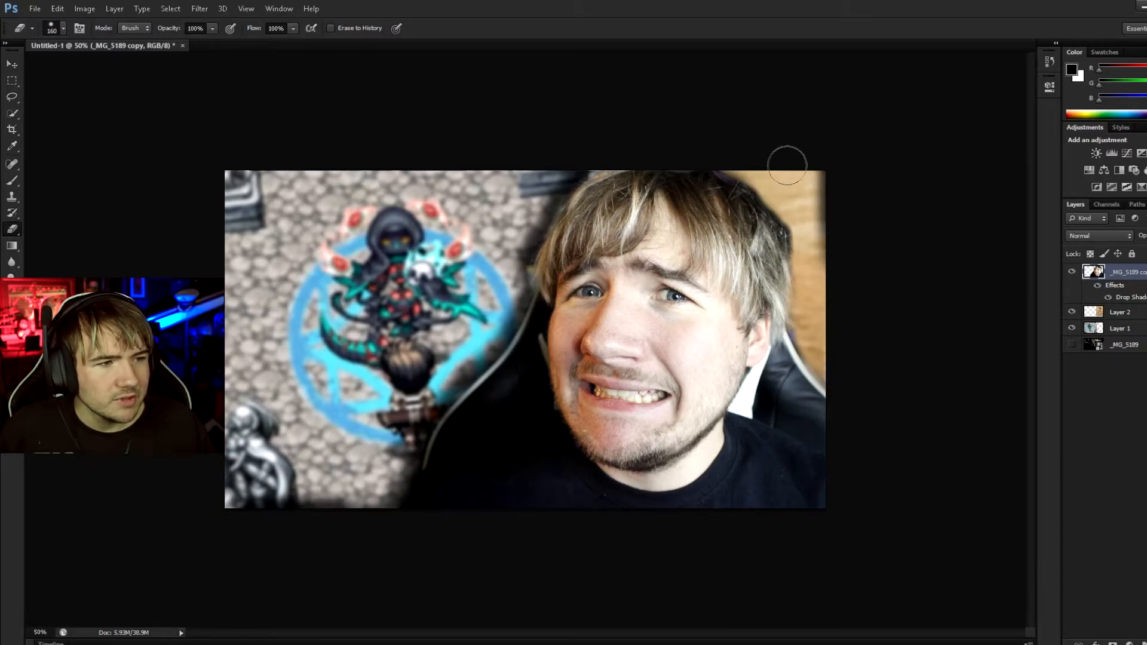
pyautogui.moveTo(310, 487)
pyautogui.mouseDown()
pyautogui.moveTo(307, 512)
pyautogui.moveTo(366, 507)
pyautogui.moveTo(390, 457)
pyautogui.moveTo(385, 496)
pyautogui.mouseUp()
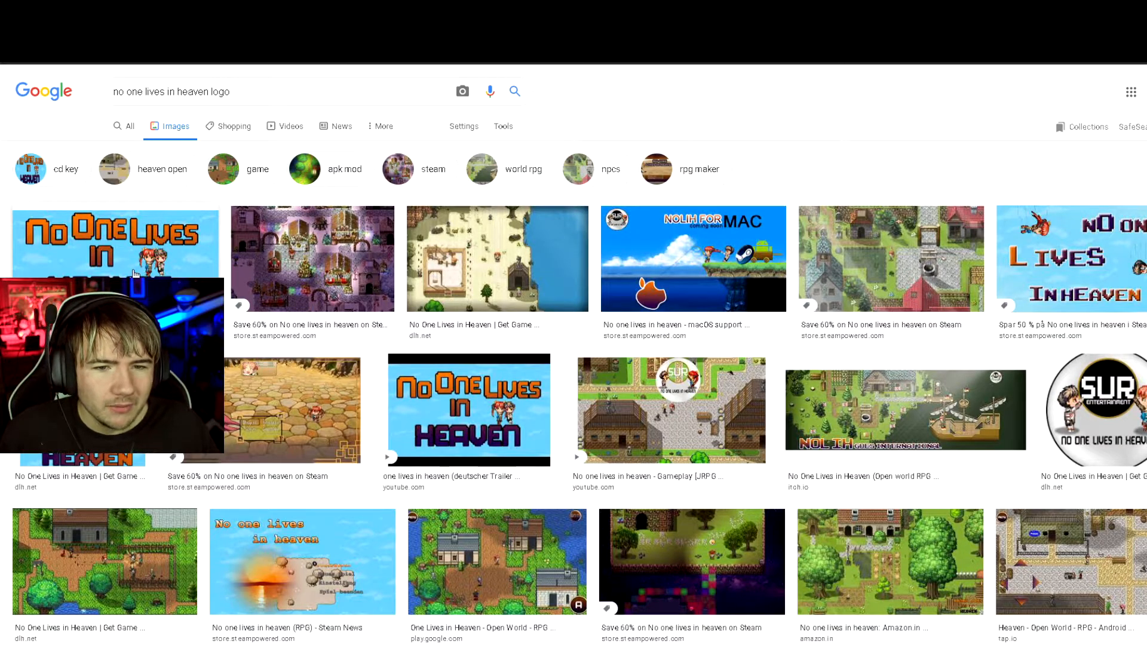
# Copy the orange and purple "No One Lives in Heaven" logo from the Google image results and paste it into the thumbnail.
pyautogui.click(135, 273)
pyautogui.rightClick(902, 203)
pyautogui.click(967, 351)
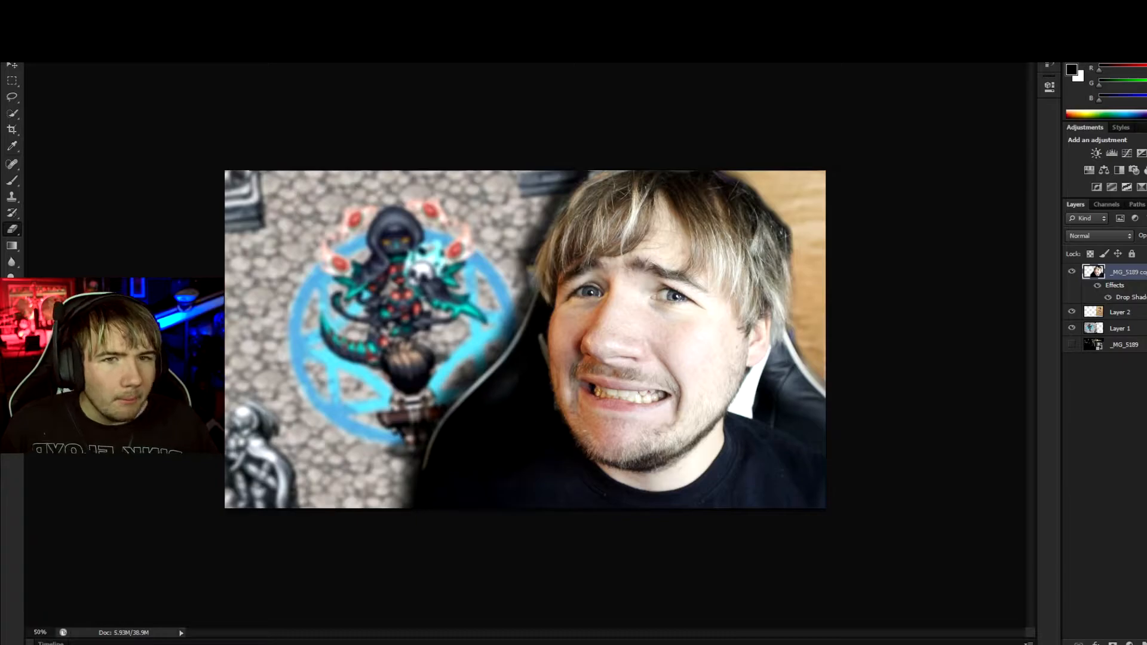
pyautogui.click(34, 7)
pyautogui.click(63, 214)
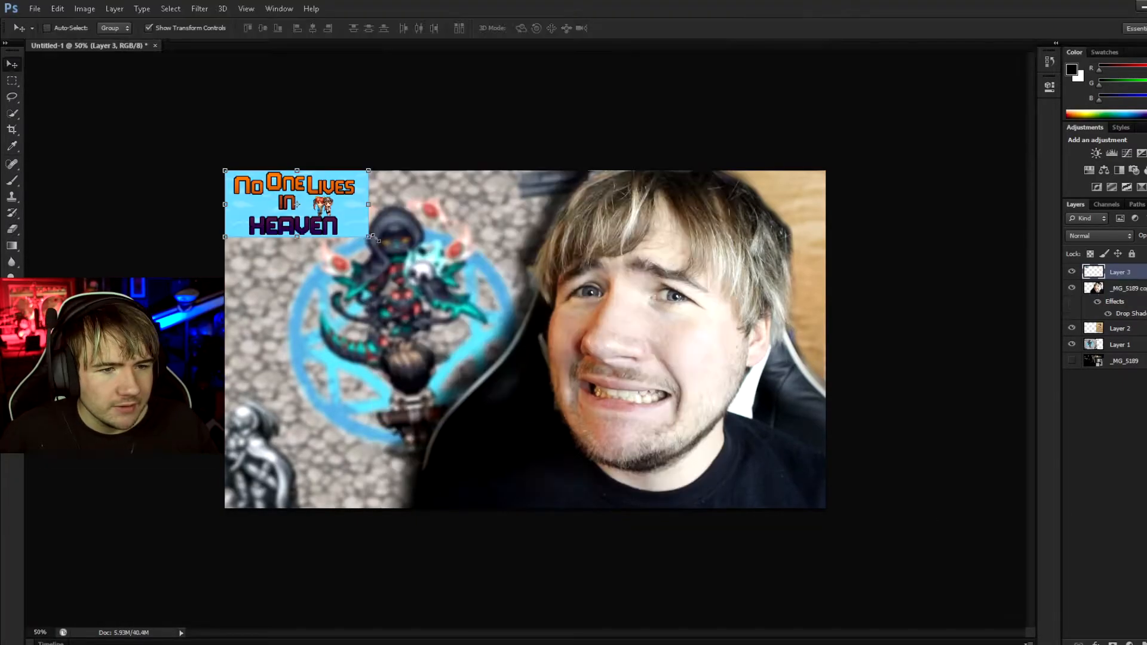
# Enlarge the pasted logo to about 405% width, reduce its height to leave the canvas's lower strip uncovered, and shift it slightly right.
pyautogui.moveTo(373, 239); pyautogui.dragTo(807, 510)
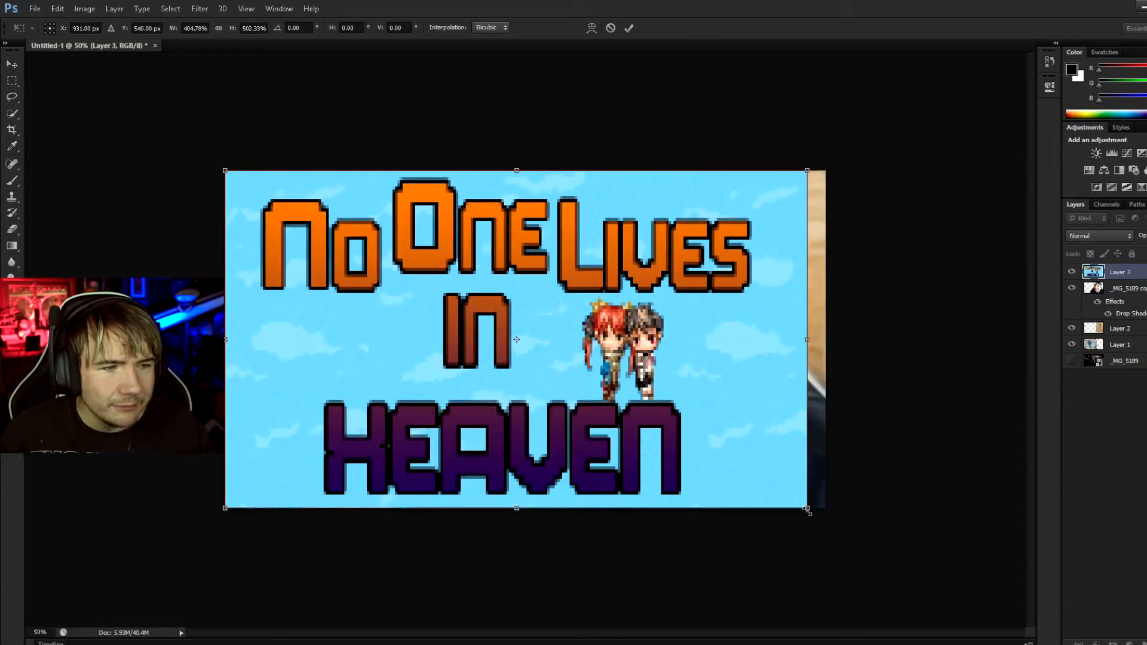
pyautogui.moveTo(517, 509); pyautogui.dragTo(518, 435)
pyautogui.moveTo(684, 367); pyautogui.dragTo(690, 369)
pyautogui.press('Return')
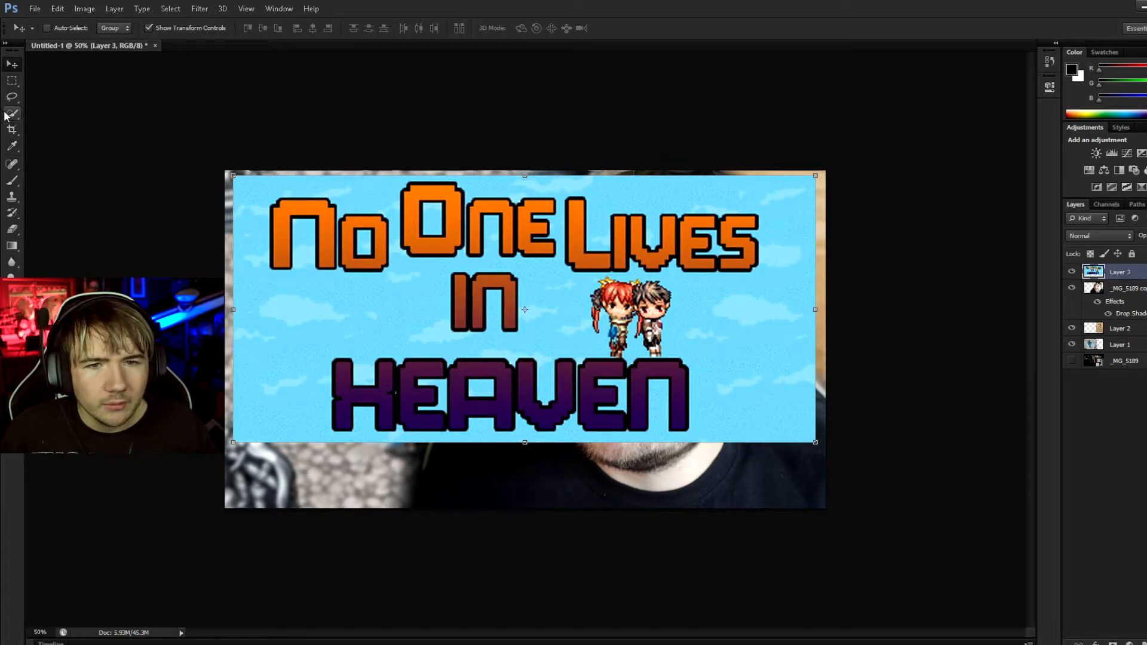
# Remove the logo's light-blue sky background, including the gaps inside its letters, with a Quick Selection, and clear the selection.
pyautogui.click(11, 113)
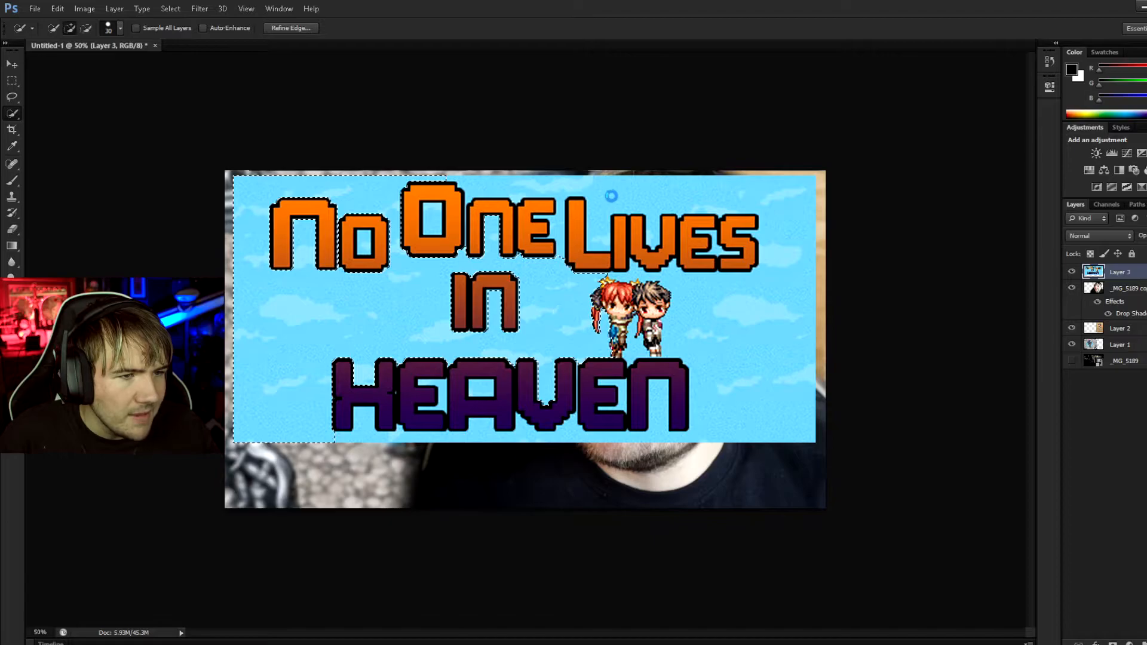
pyautogui.moveTo(754, 427)
pyautogui.mouseDown()
pyautogui.moveTo(721, 448)
pyautogui.moveTo(663, 448)
pyautogui.mouseUp()
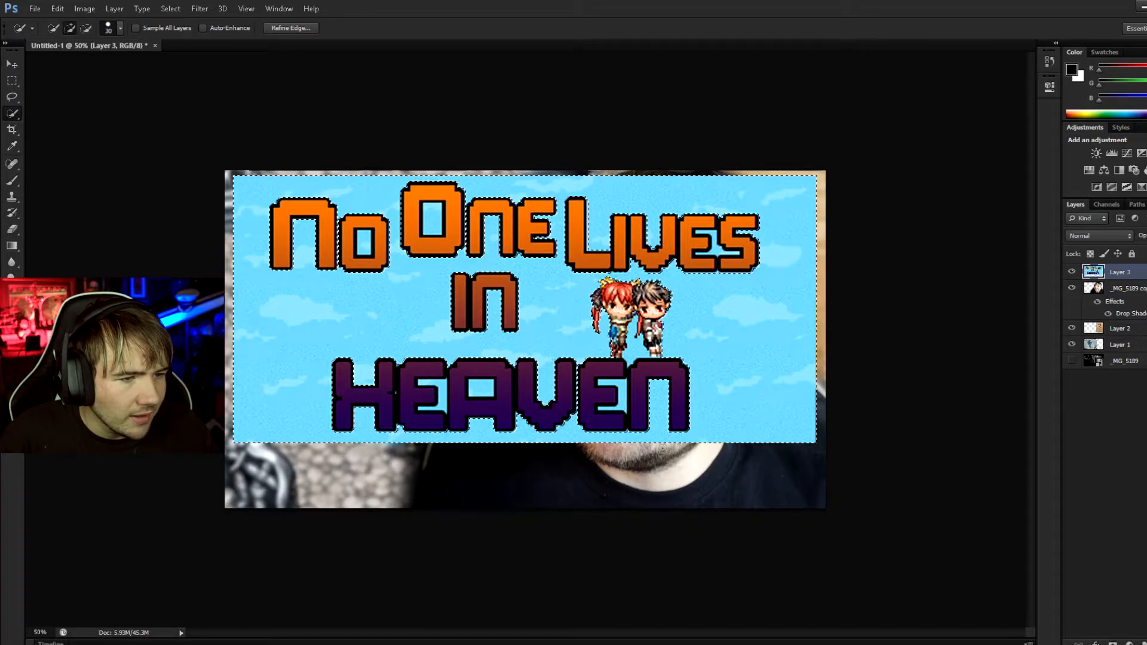
pyautogui.click(439, 382)
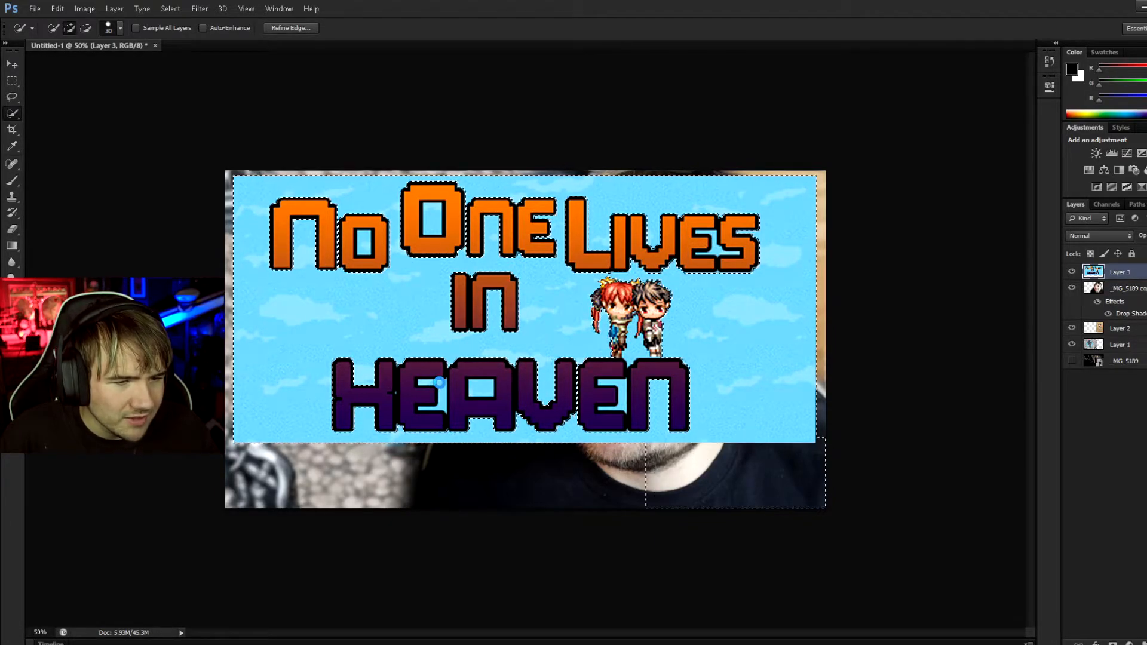
pyautogui.click(472, 386)
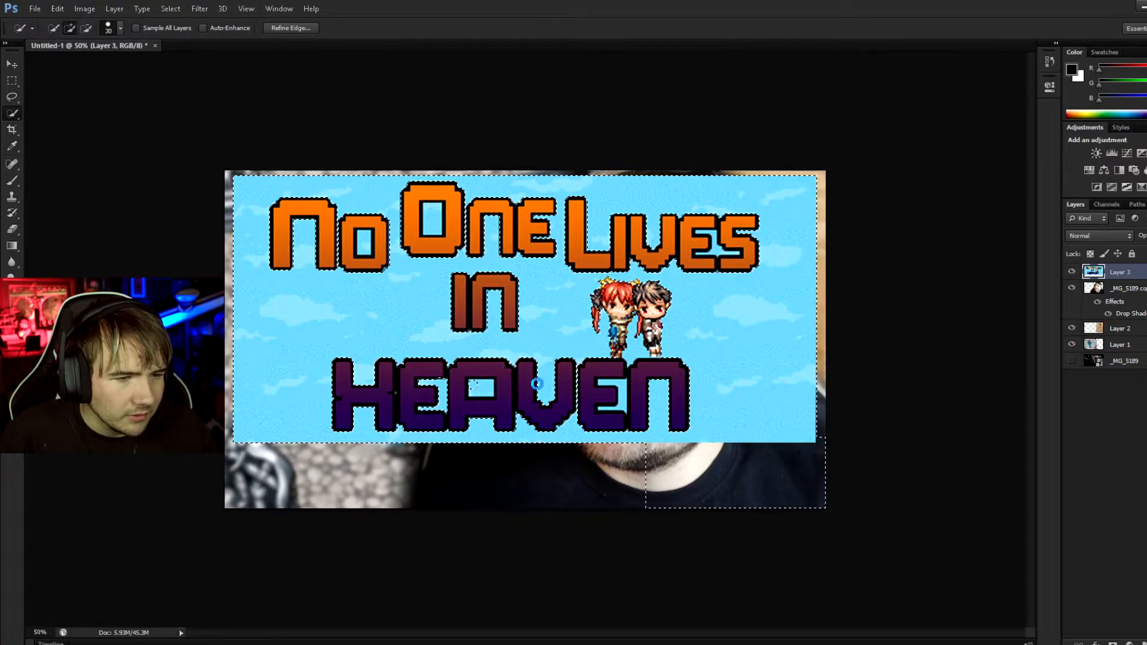
pyautogui.click(620, 387)
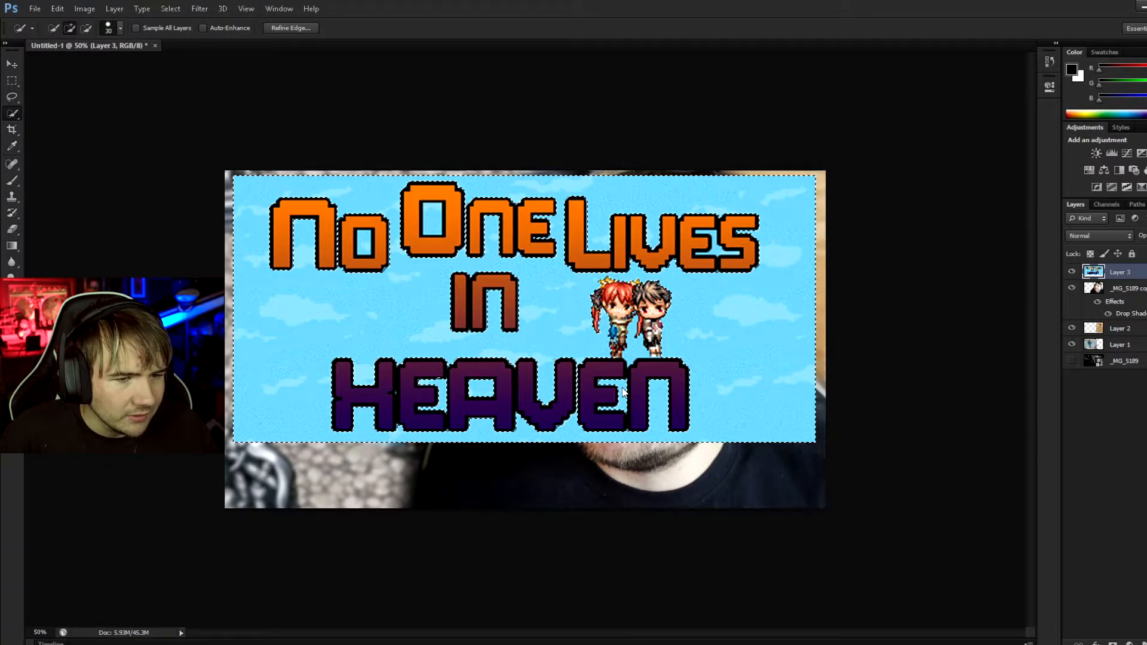
pyautogui.click(430, 215)
pyautogui.click(366, 240)
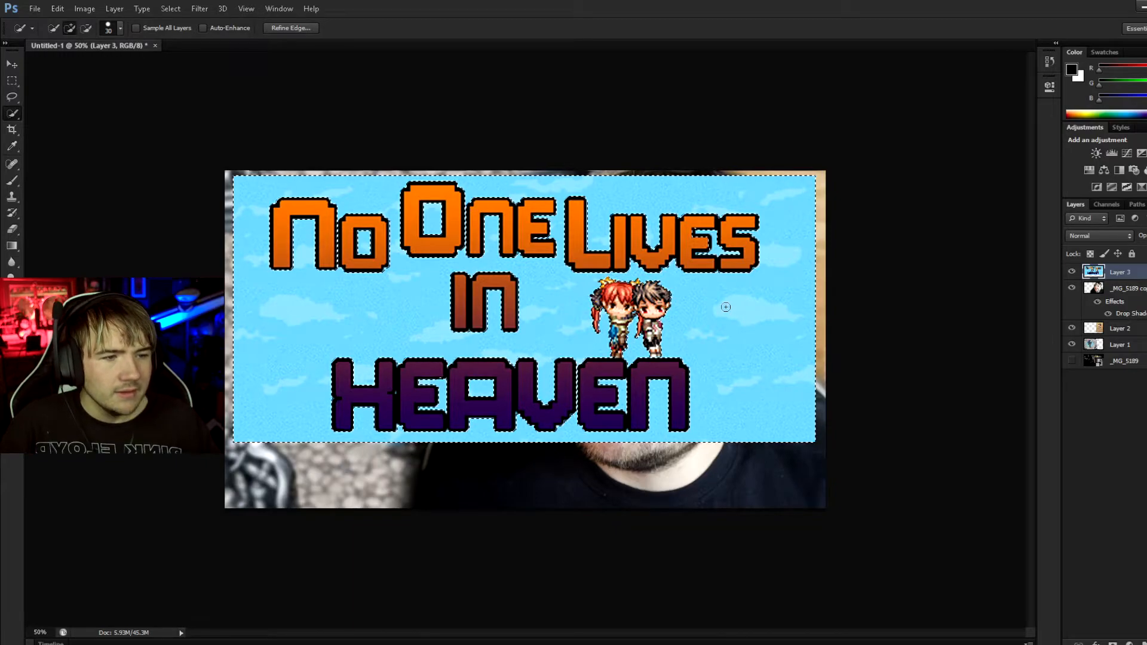
pyautogui.press('Delete')
pyautogui.rightClick(413, 302)
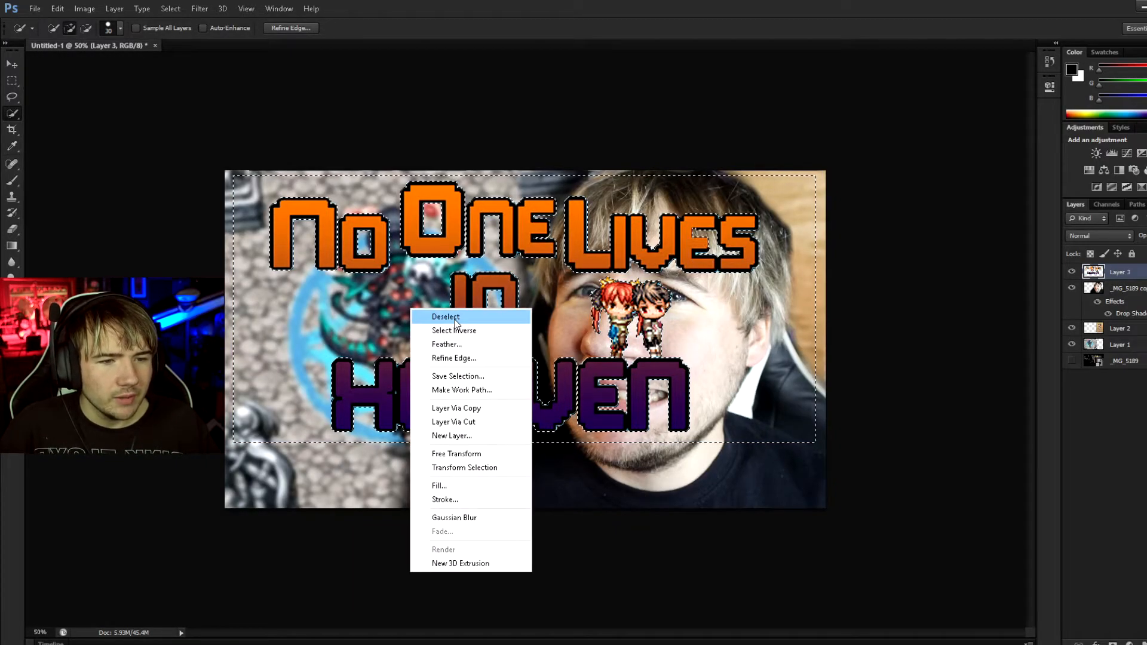
pyautogui.click(454, 313)
pyautogui.press('e')
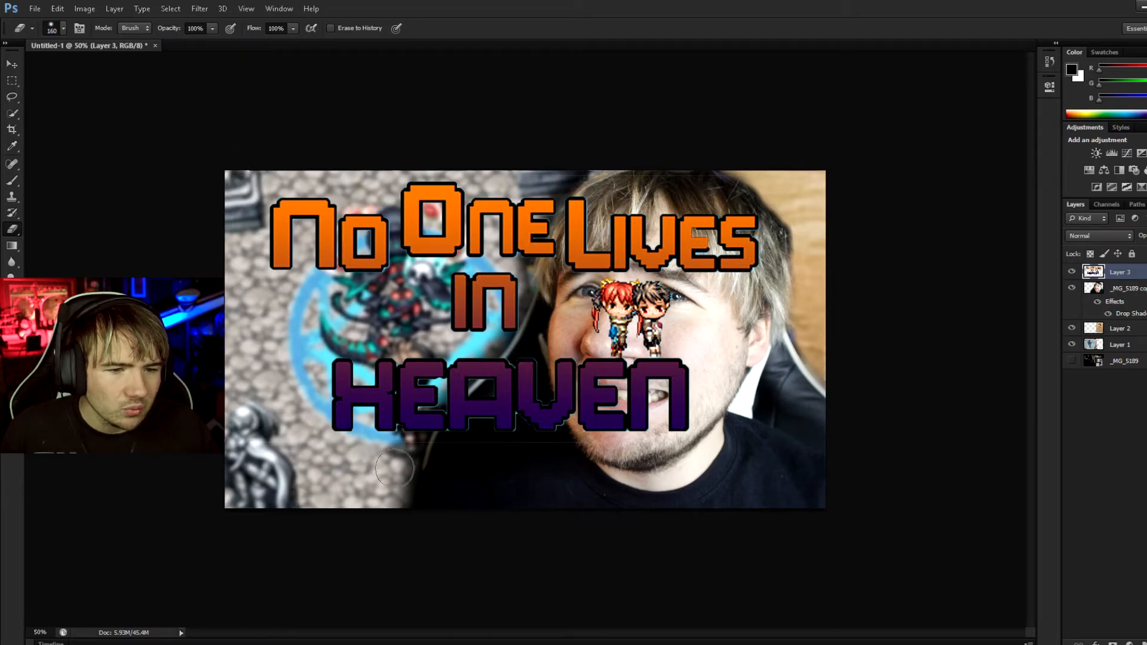
# Place the logo layer directly behind the portrait cutout and give it a drop shadow.
pyautogui.moveTo(1129, 279); pyautogui.dragTo(1131, 328)
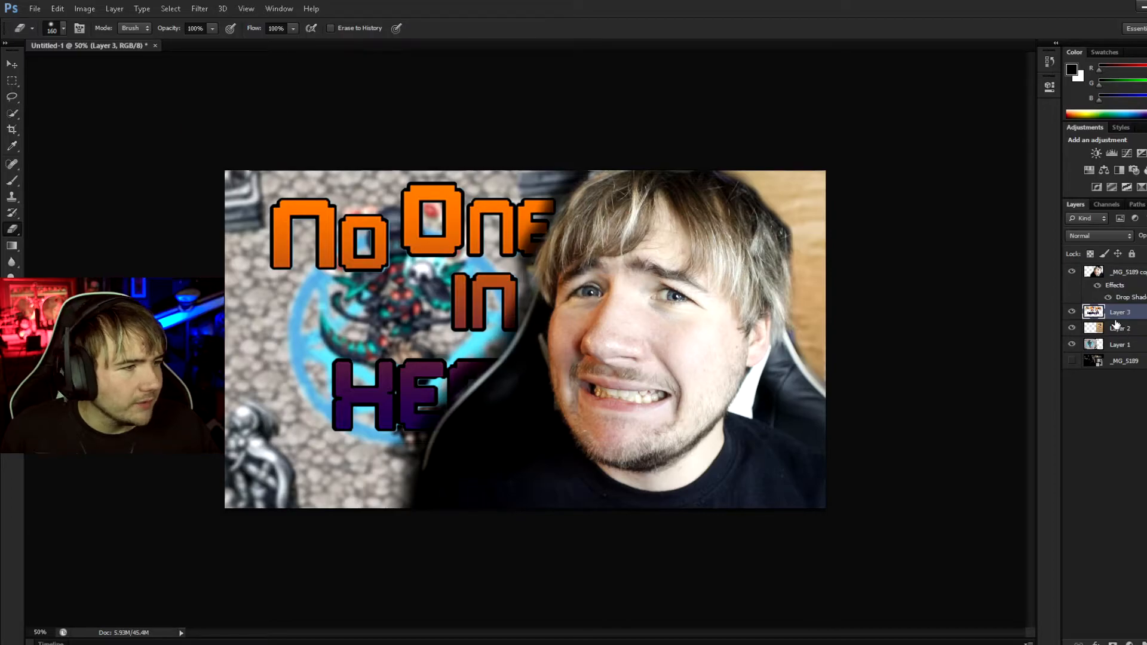
pyautogui.doubleClick(1140, 312)
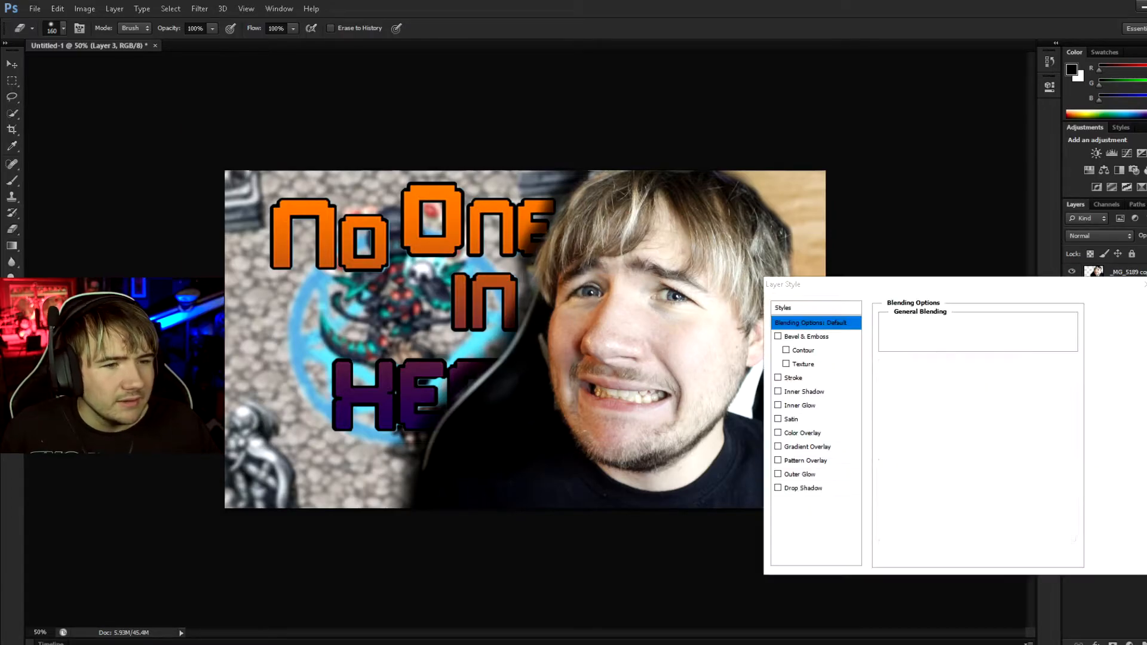
pyautogui.click(805, 489)
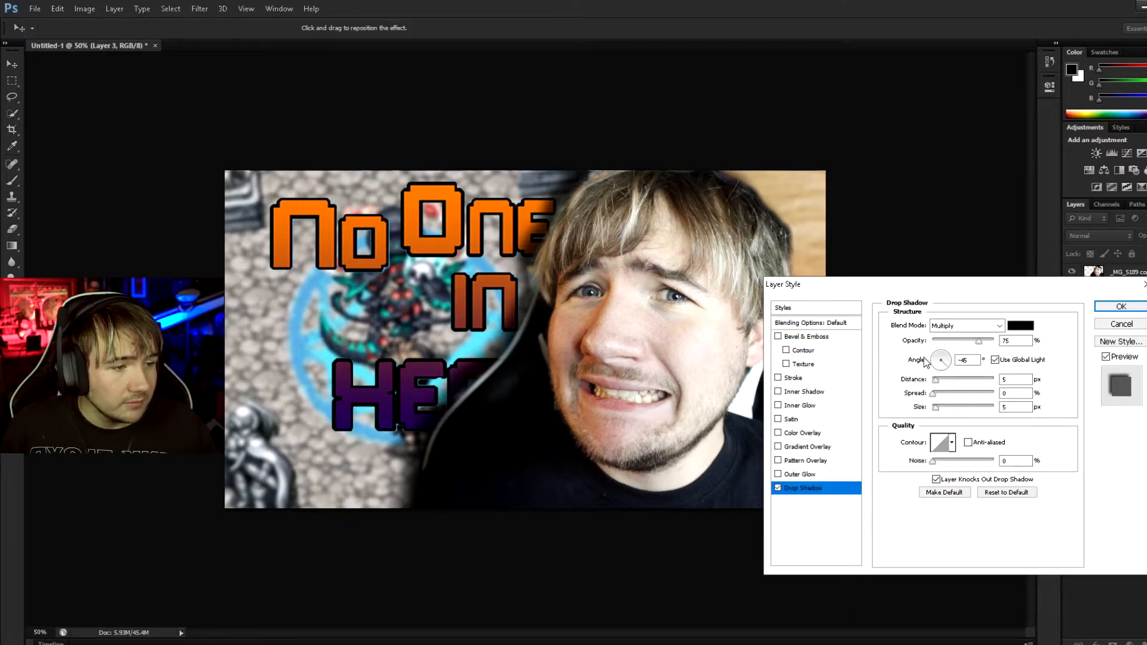
pyautogui.press('Return')
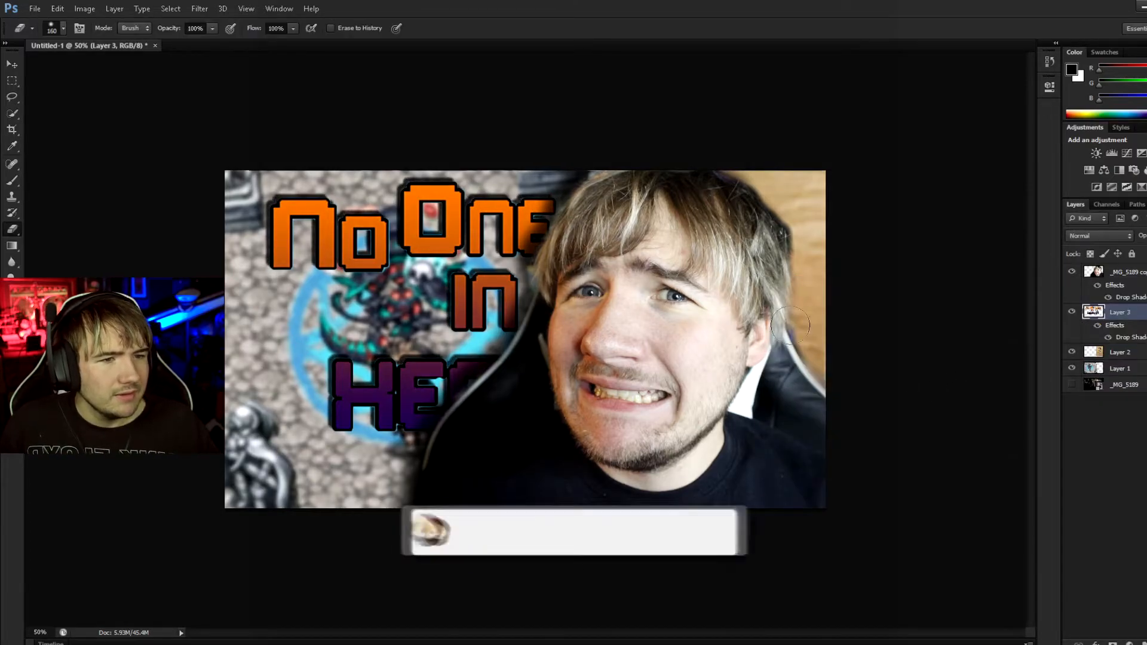
# Apply a Gaussian Blur to the game logo layer.
pyautogui.click(200, 9)
pyautogui.moveTo(279, 90)
pyautogui.click(338, 164)
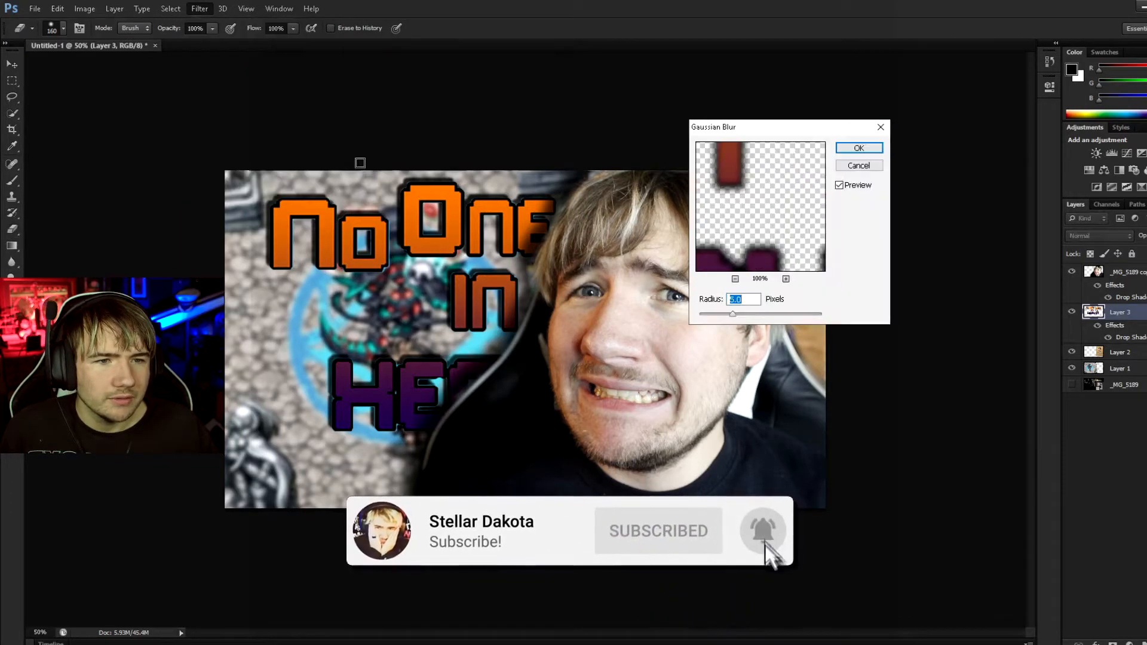
pyautogui.press('Return')
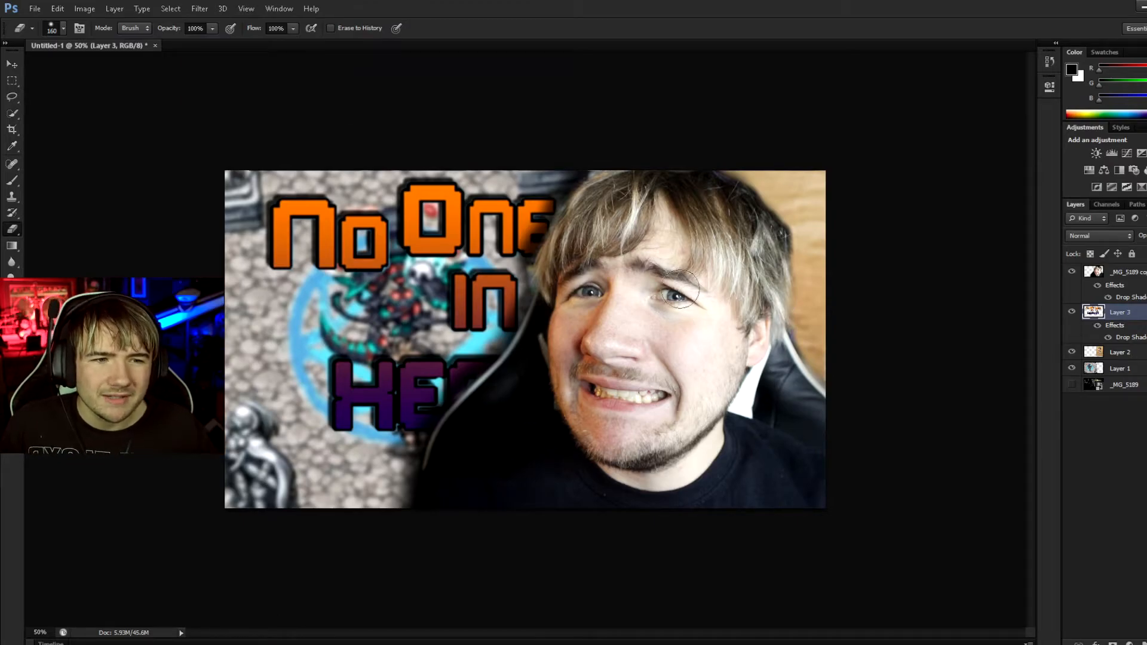
# Move the blurred summoning-circle screenshot layer down and to the left, so its hooded figure sits lower behind the logo.
pyautogui.click(11, 64)
pyautogui.rightClick(376, 293)
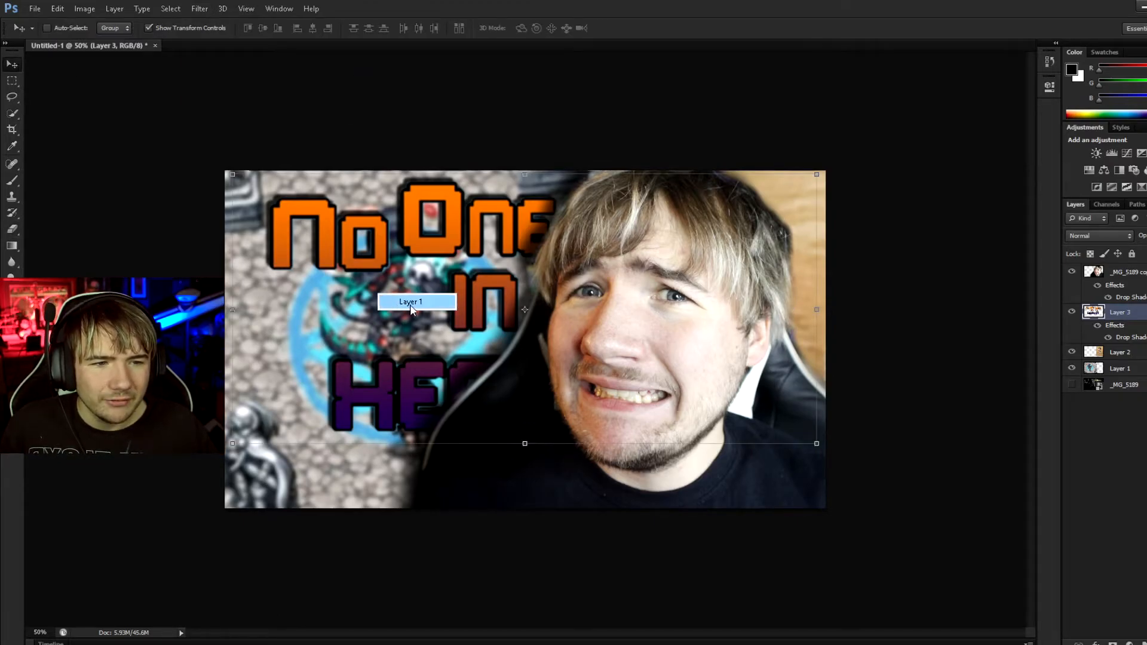
pyautogui.click(411, 303)
pyautogui.moveTo(414, 303); pyautogui.dragTo(380, 351)
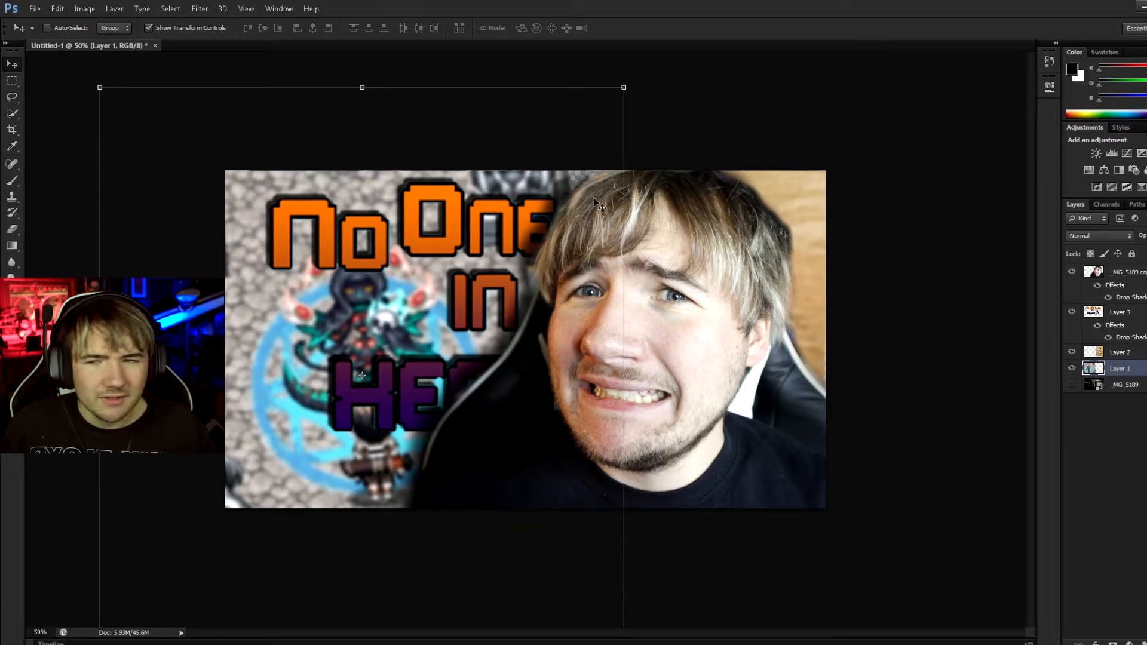
# Smudge the summoning-circle background across the transparent gap beside the portrait's hair at the canvas's upper edge.
pyautogui.press('z')
pyautogui.click(610, 159)
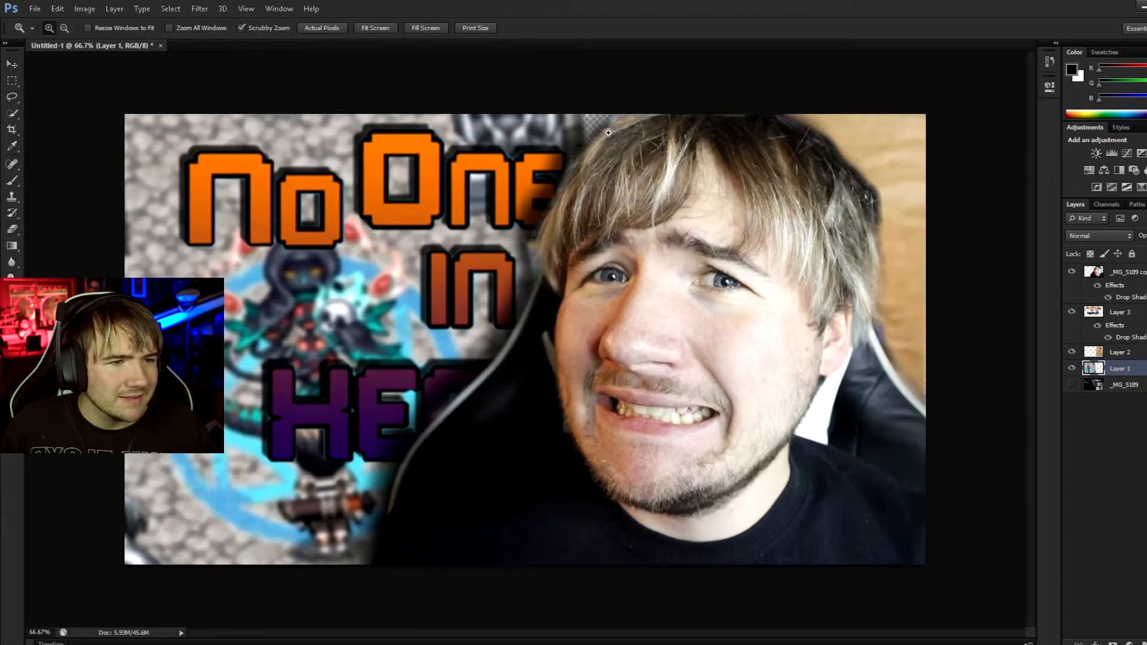
pyautogui.click(636, 76)
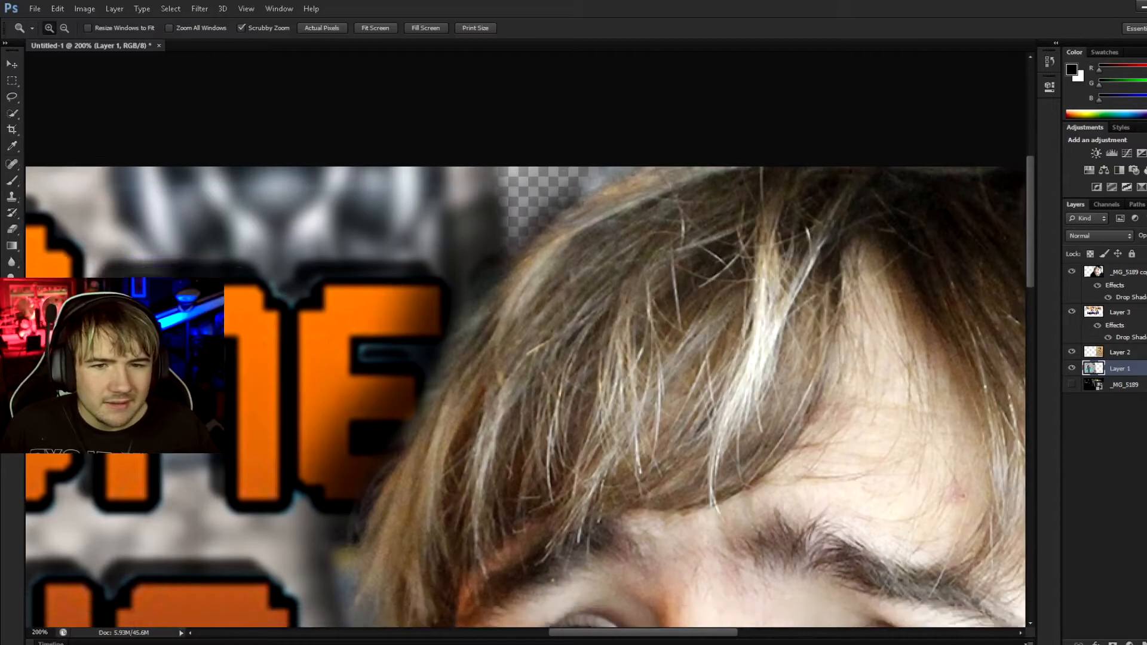
pyautogui.click(16, 261)
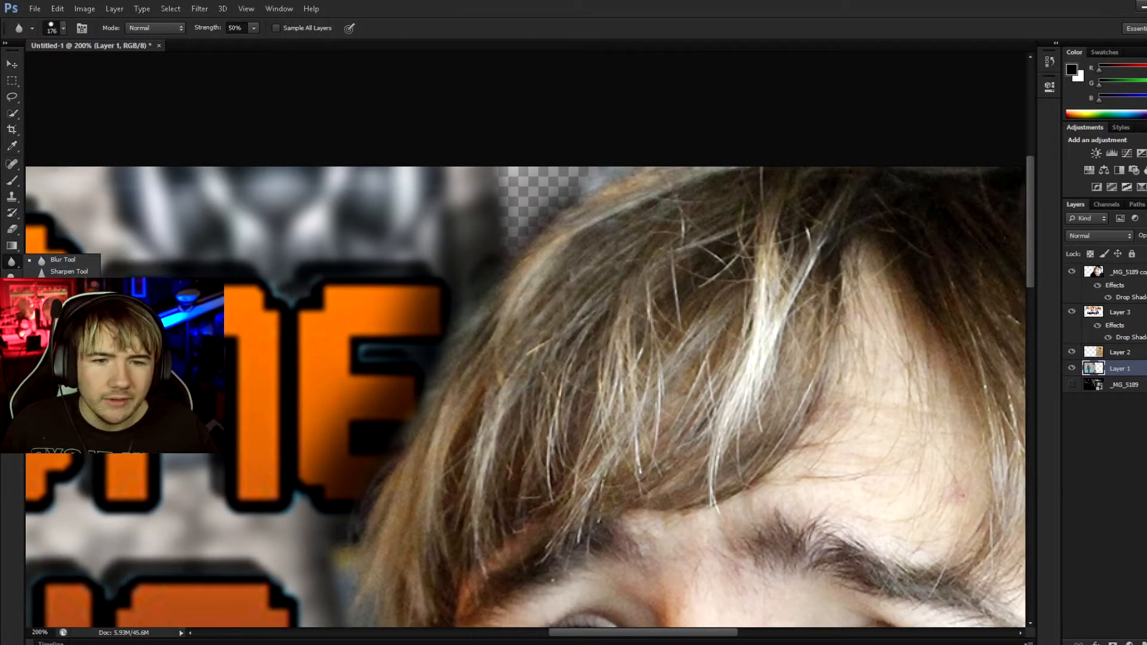
pyautogui.click(63, 283)
pyautogui.hotkey('ctrl', 'z')
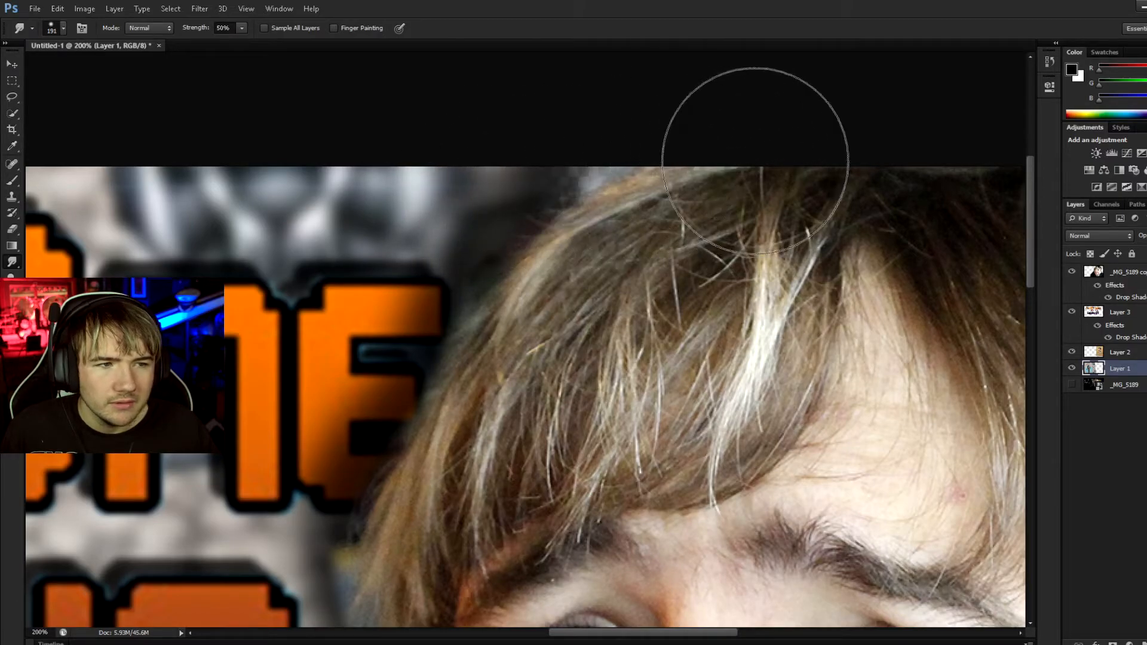
# Add Brightness/Contrast and Hue/Saturation adjustment layers above the portrait cutout, with Saturation set to +26.
pyautogui.press('z')
pyautogui.rightClick(425, 281)
pyautogui.click(454, 289)
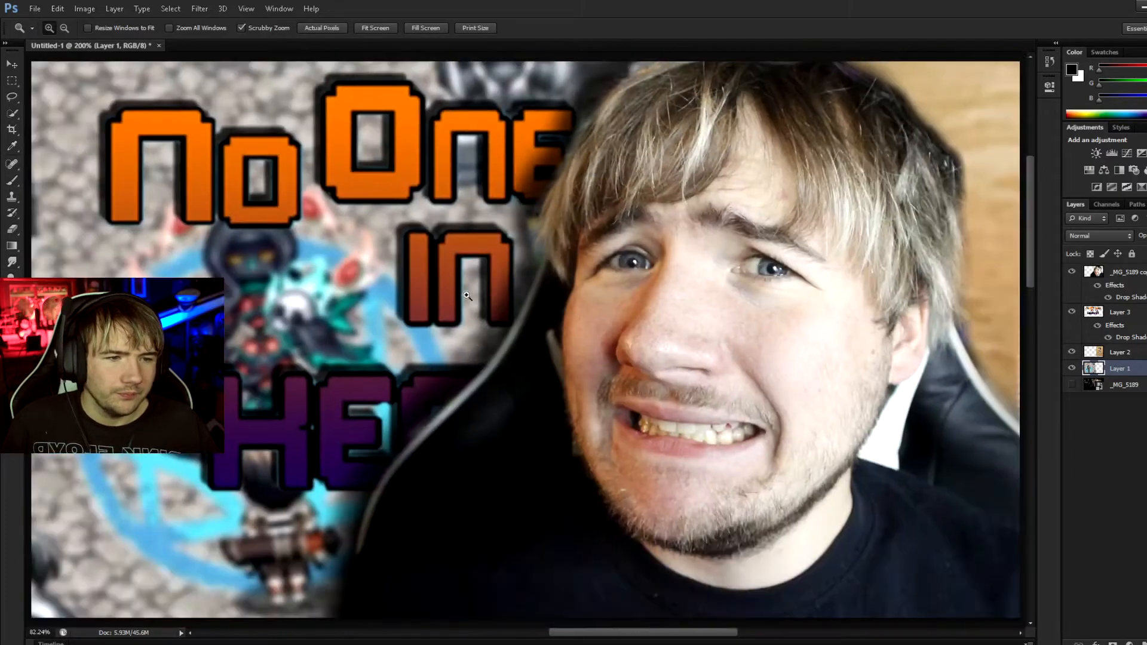
pyautogui.rightClick(475, 295)
pyautogui.click(536, 363)
pyautogui.rightClick(542, 359)
pyautogui.click(574, 426)
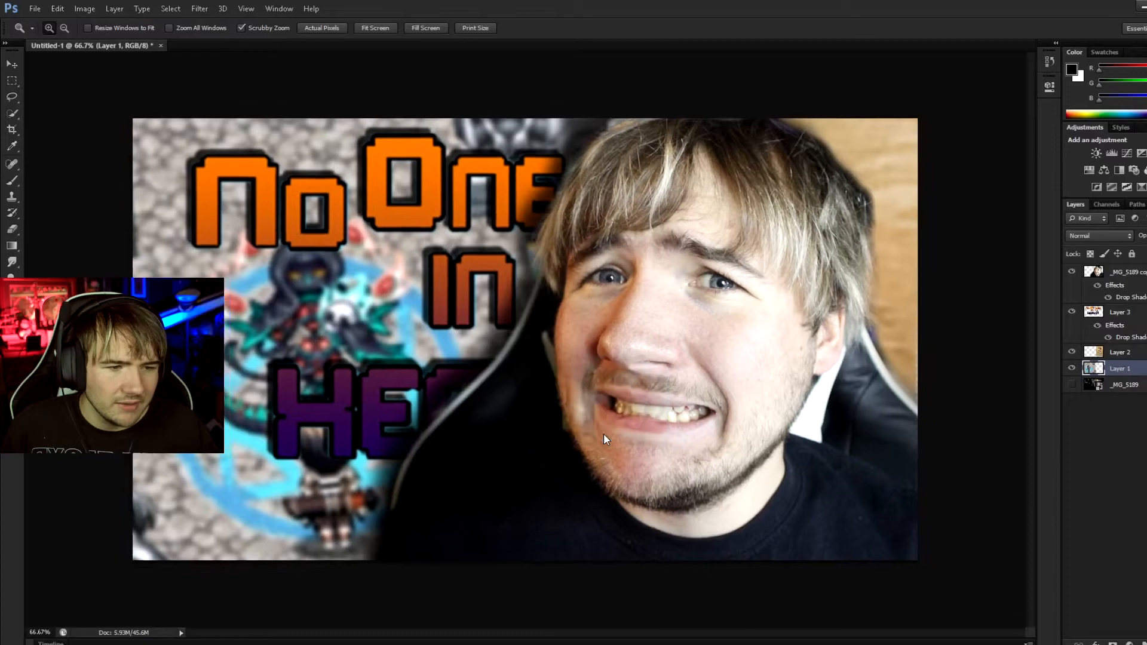
pyautogui.click(1124, 272)
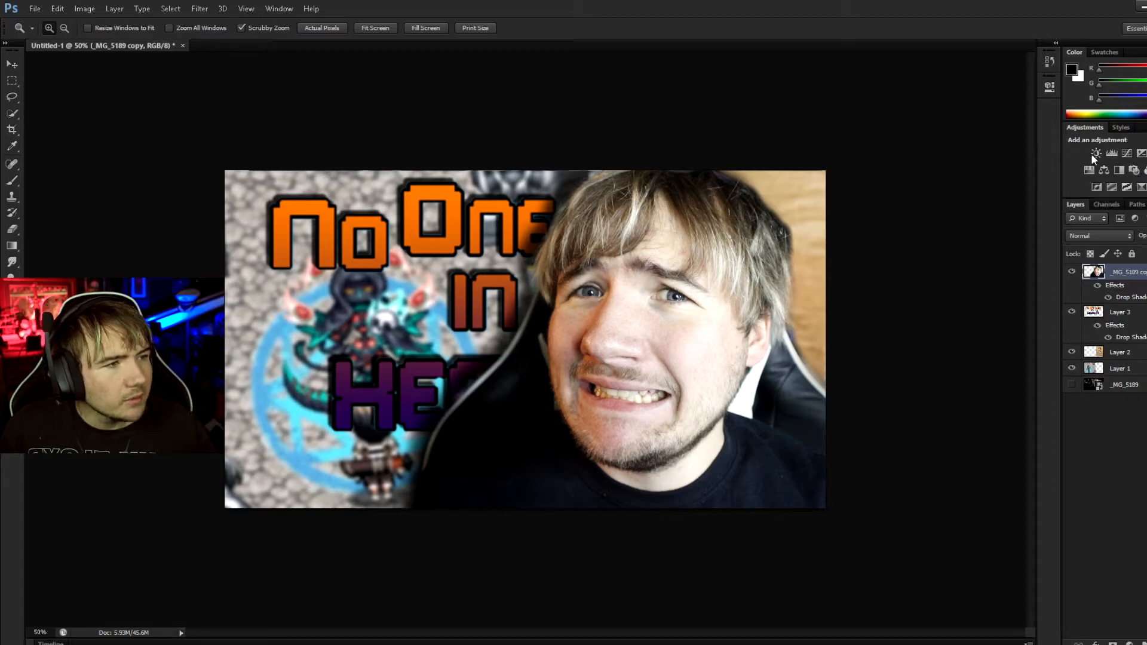
pyautogui.click(1097, 153)
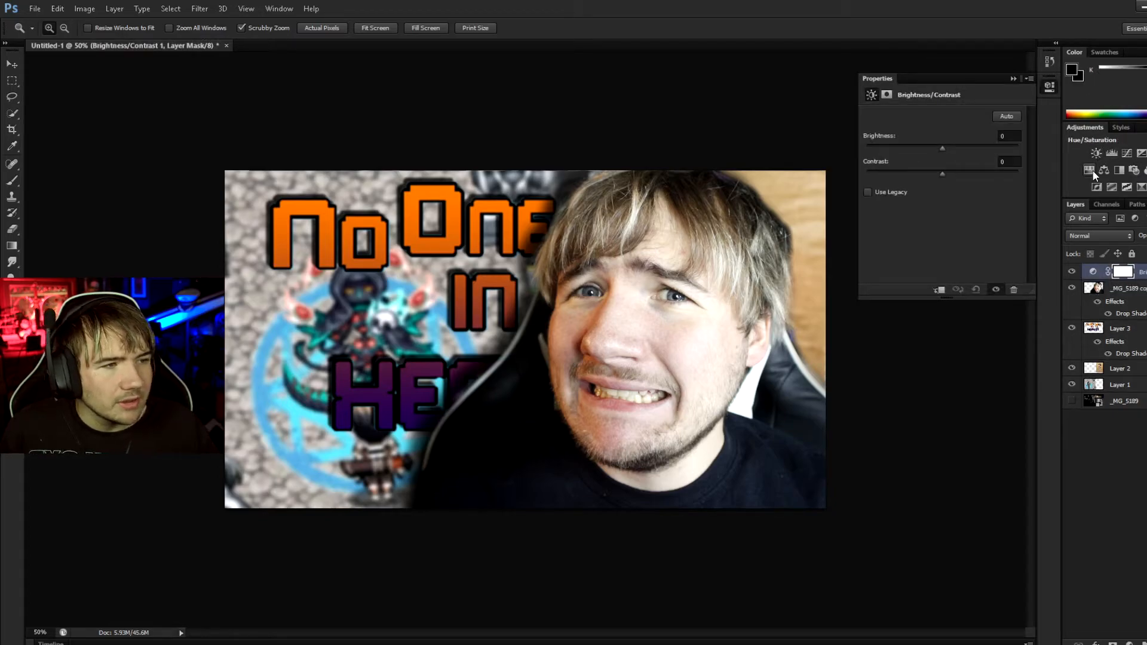
pyautogui.click(1090, 169)
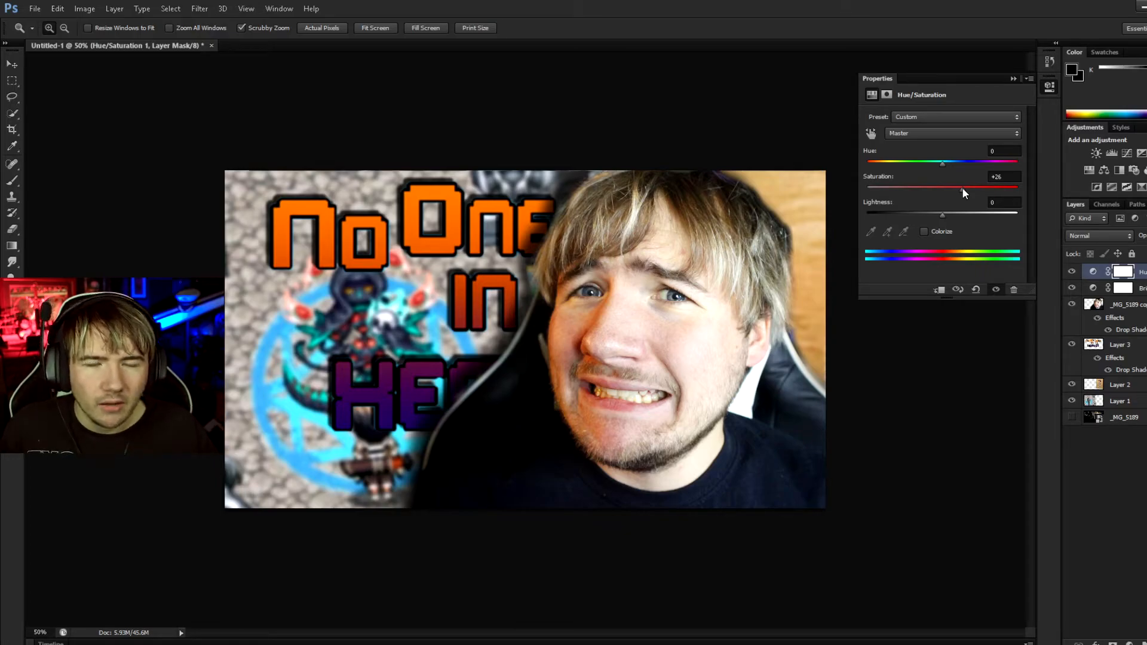
# Set the Brightness/Contrast adjustment layer to brightness 40 and contrast 26.
pyautogui.click(1116, 287)
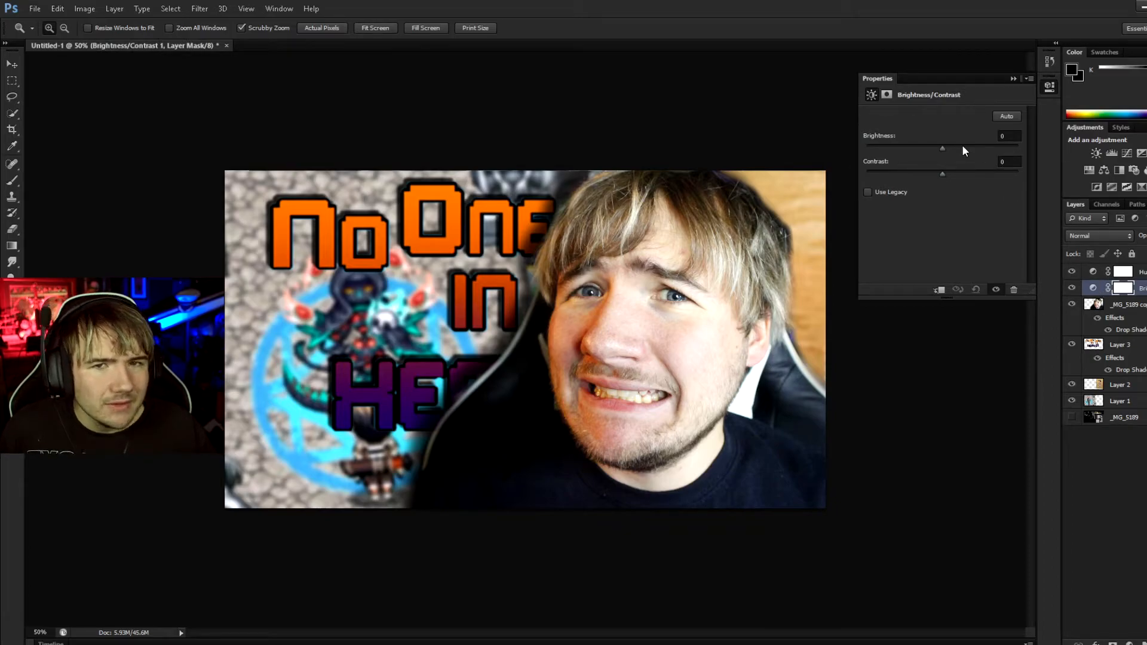
pyautogui.click(962, 147)
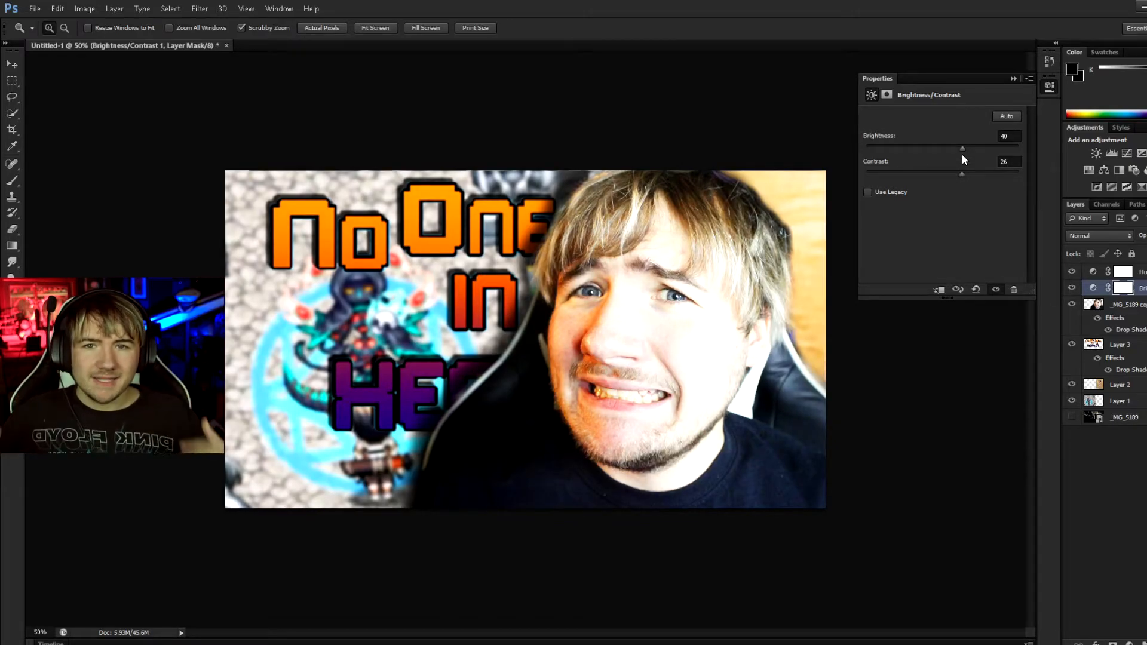
pyautogui.click(1014, 78)
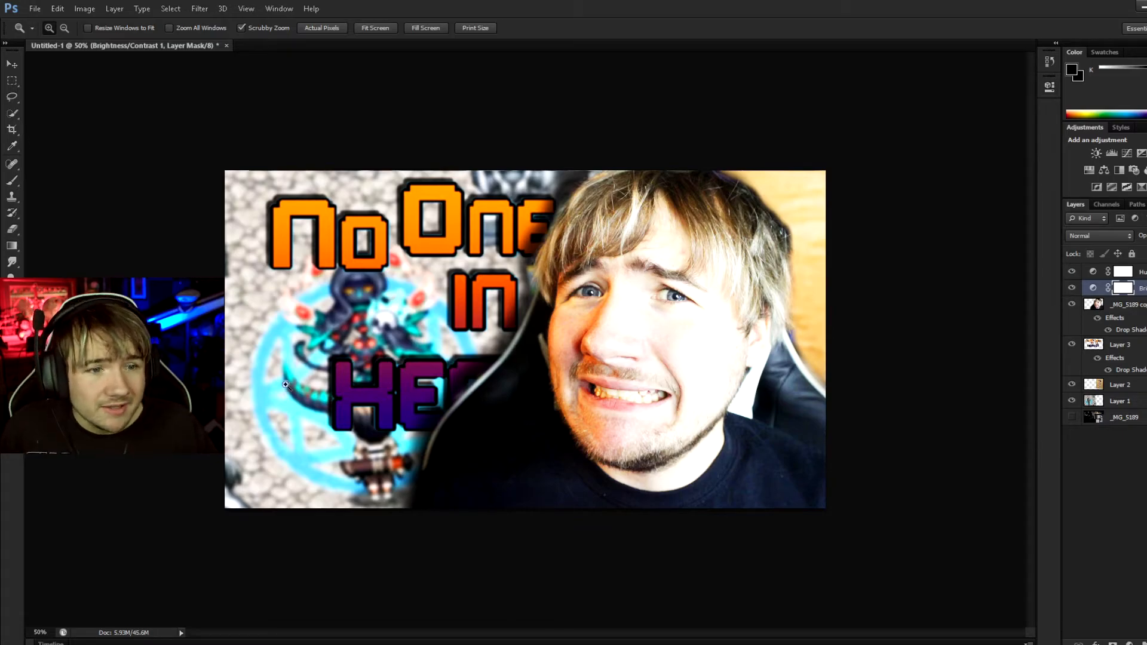
# Examine how the whole thumbnail reads at small sizes down to 12.5%, and return to the 50% view.
pyautogui.rightClick(456, 284)
pyautogui.click(568, 336)
pyautogui.rightClick(555, 353)
pyautogui.click(617, 420)
pyautogui.rightClick(622, 361)
pyautogui.click(646, 429)
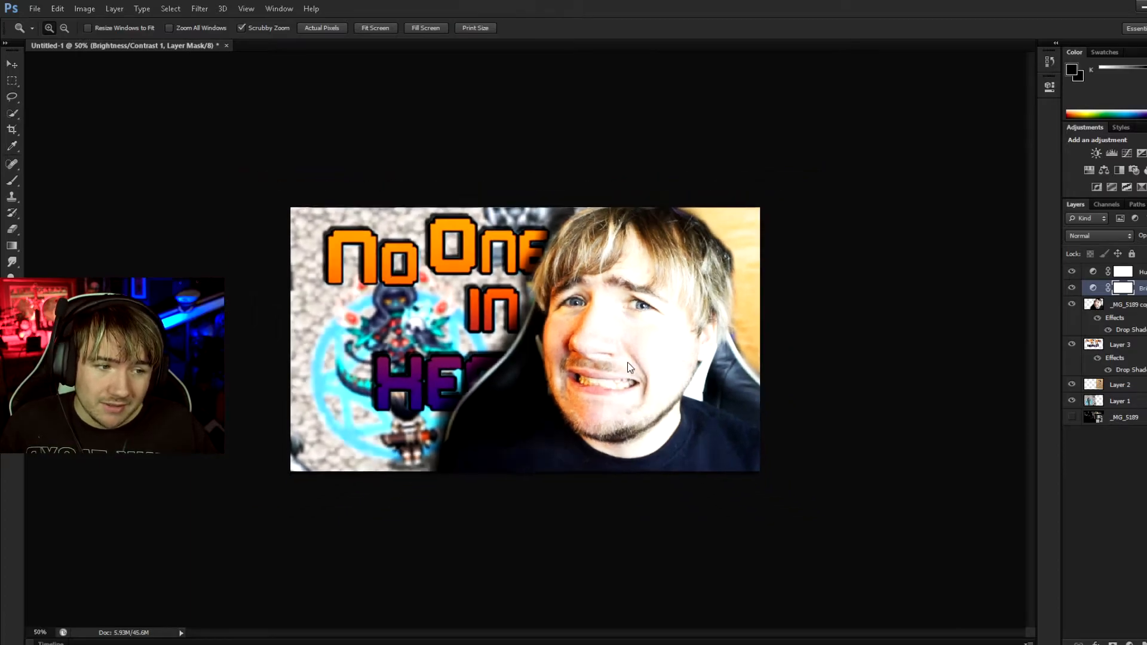
pyautogui.rightClick(628, 362)
pyautogui.click(646, 429)
pyautogui.rightClick(634, 376)
pyautogui.click(686, 439)
pyautogui.rightClick(571, 368)
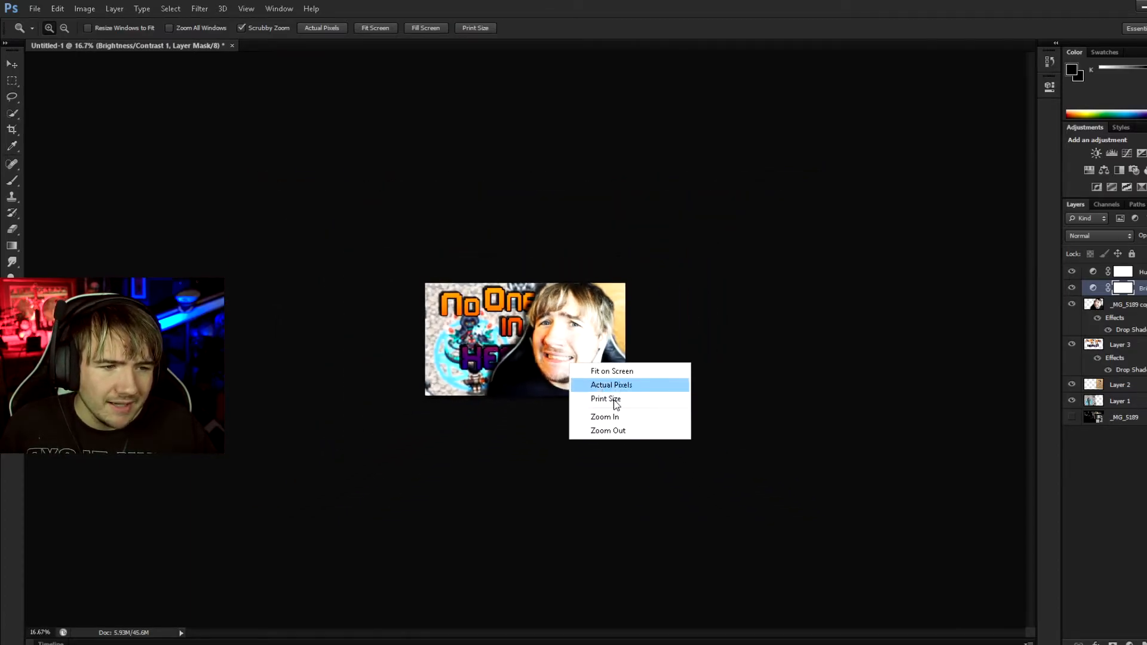
pyautogui.click(645, 430)
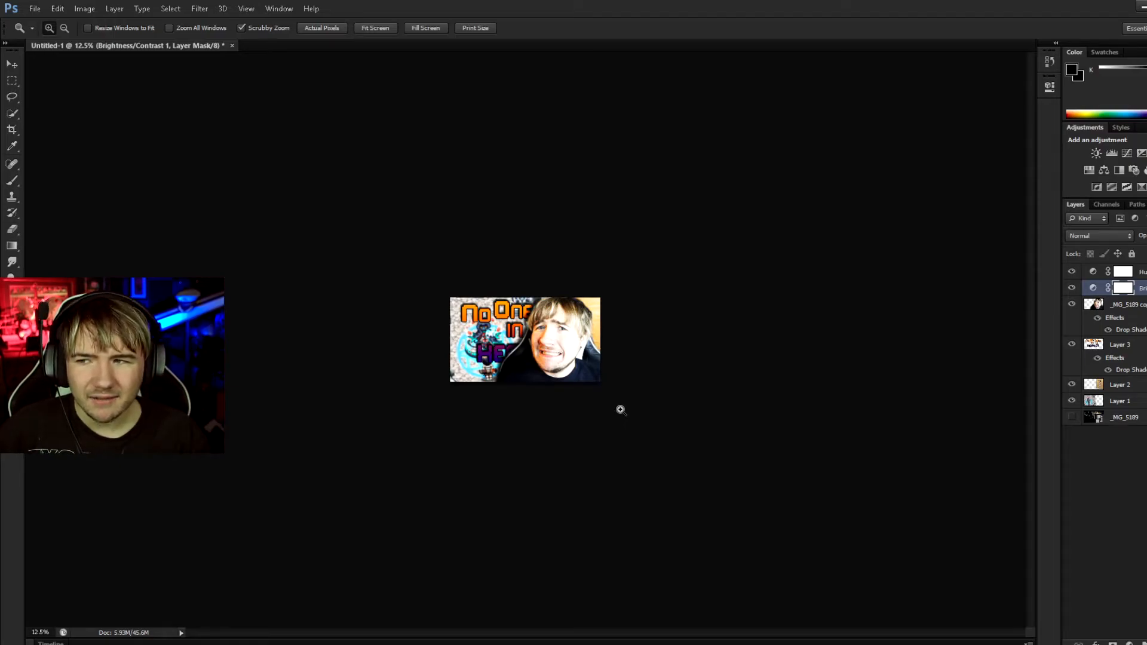
pyautogui.click(498, 330)
pyautogui.click(498, 329)
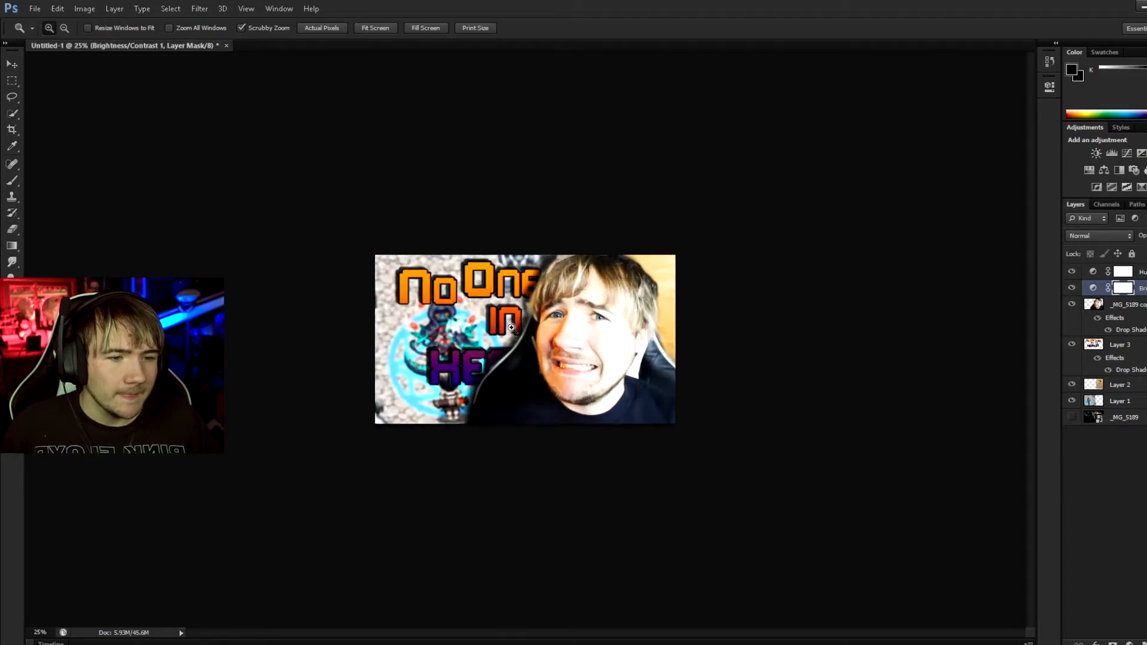
pyautogui.click(499, 329)
pyautogui.click(498, 329)
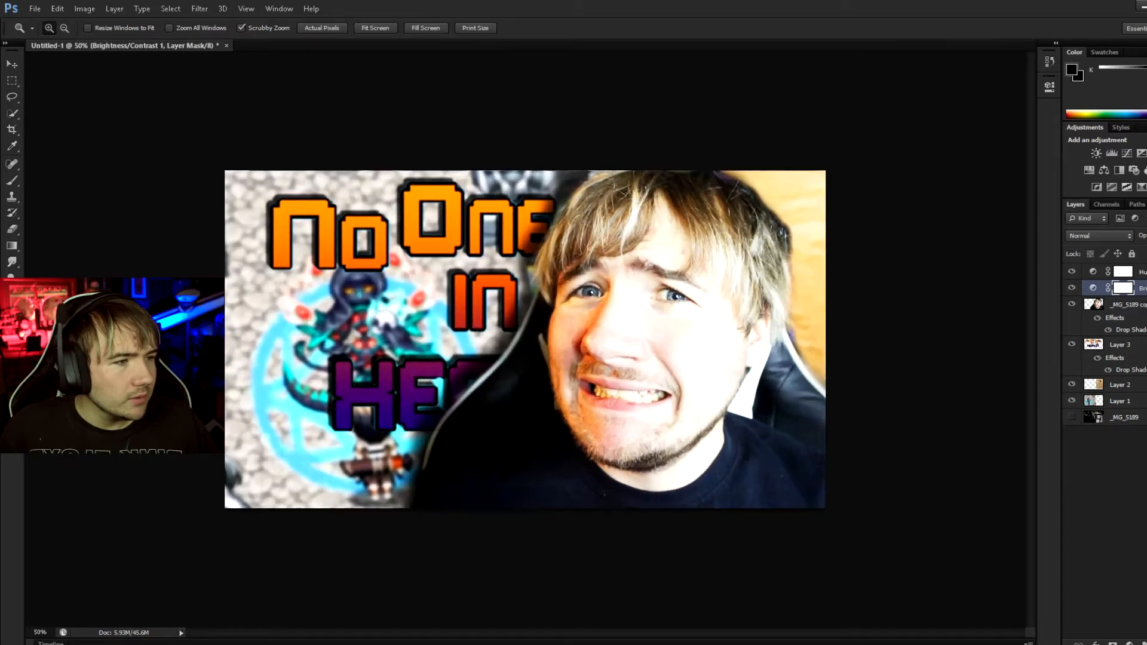
# Select the portrait cutout layer and activate the Sharpen tool.
pyautogui.click(1132, 309)
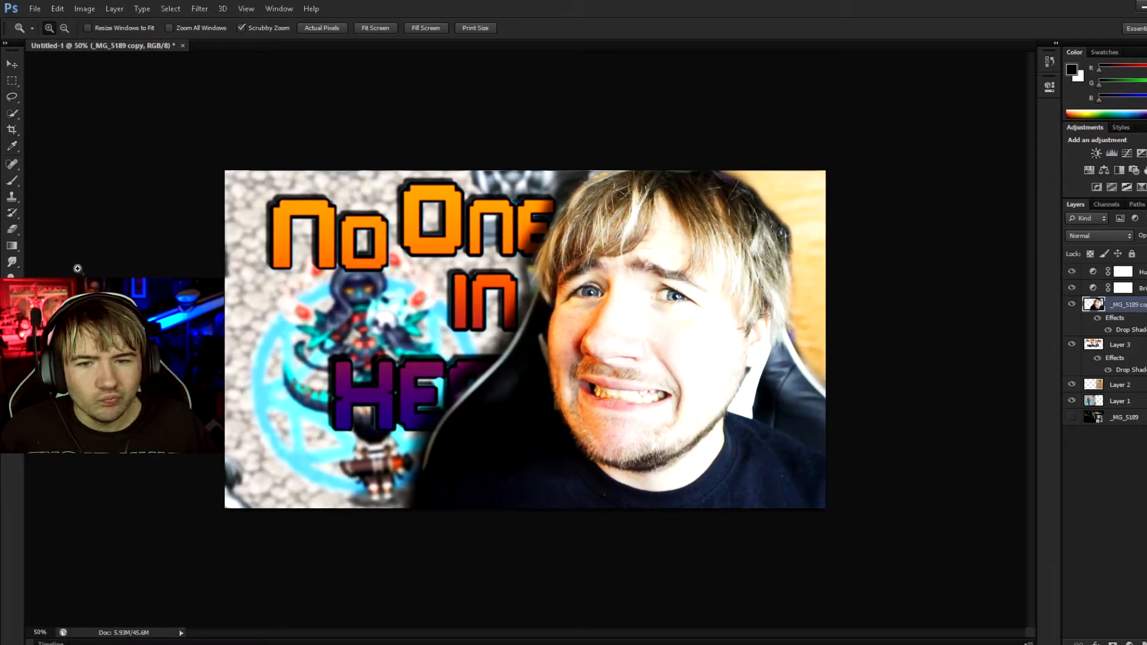
pyautogui.click(12, 262)
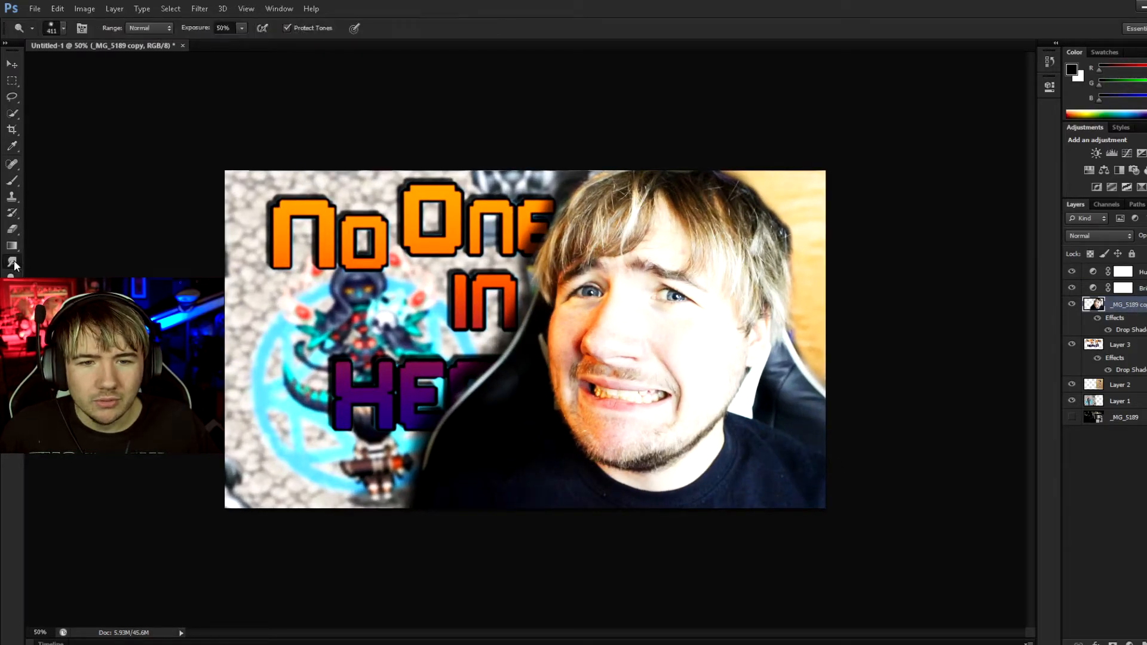
pyautogui.click(36, 271)
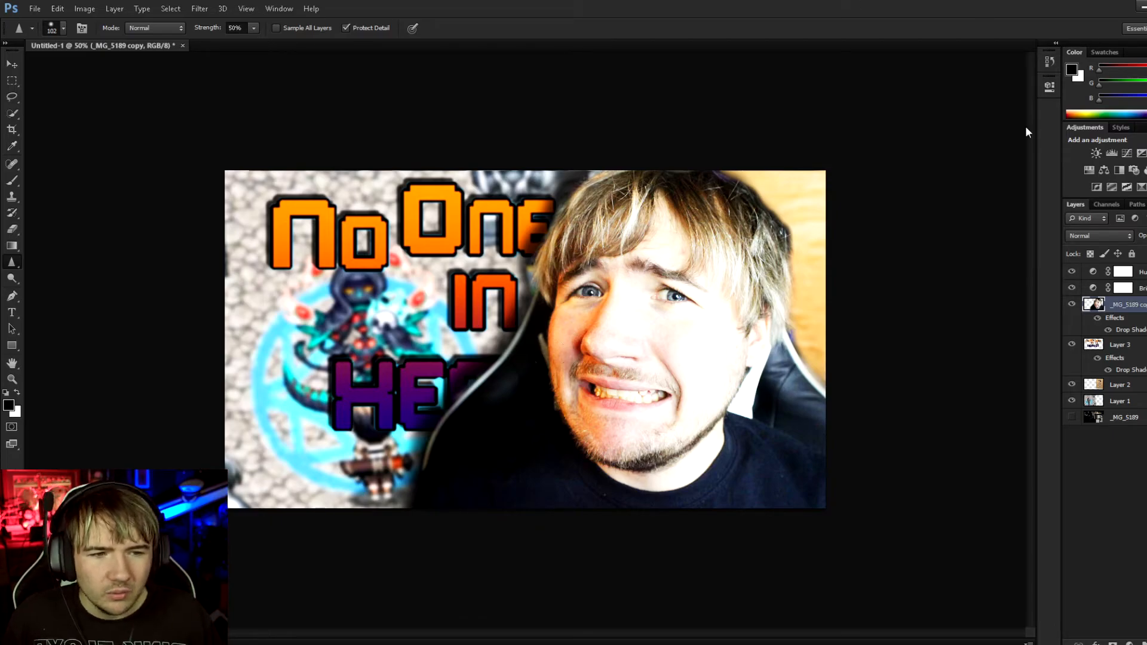
# Switch to the Chrome window and search Google Images for "lens flare".
pyautogui.moveTo(322, 642)
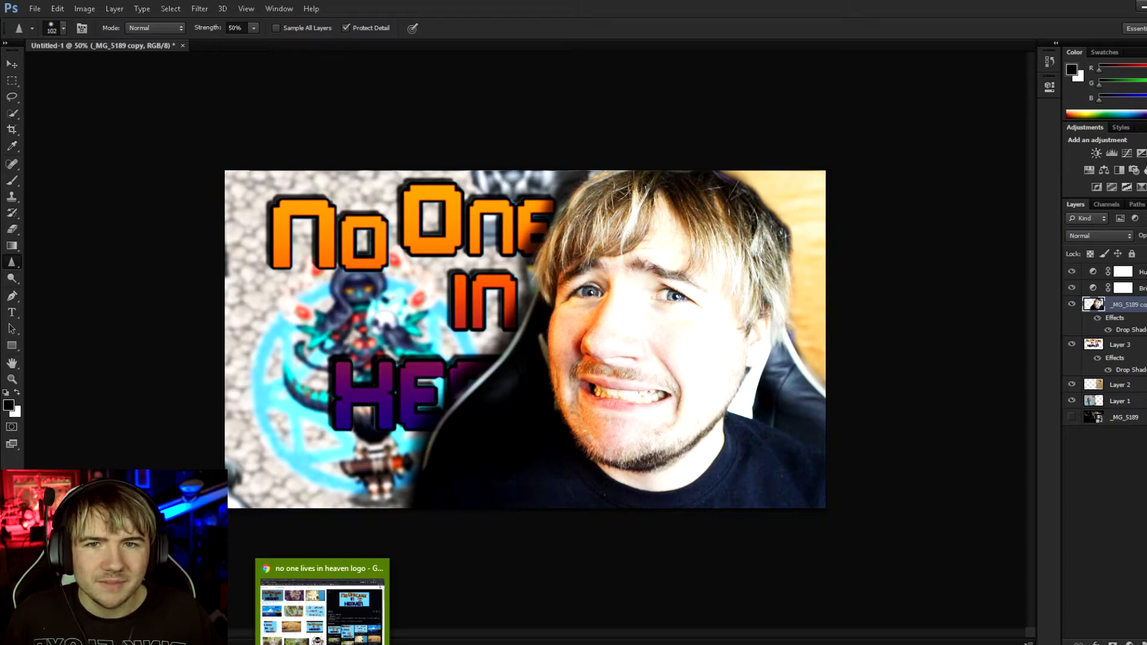
pyautogui.click(322, 598)
pyautogui.moveTo(230, 82); pyautogui.dragTo(117, 81)
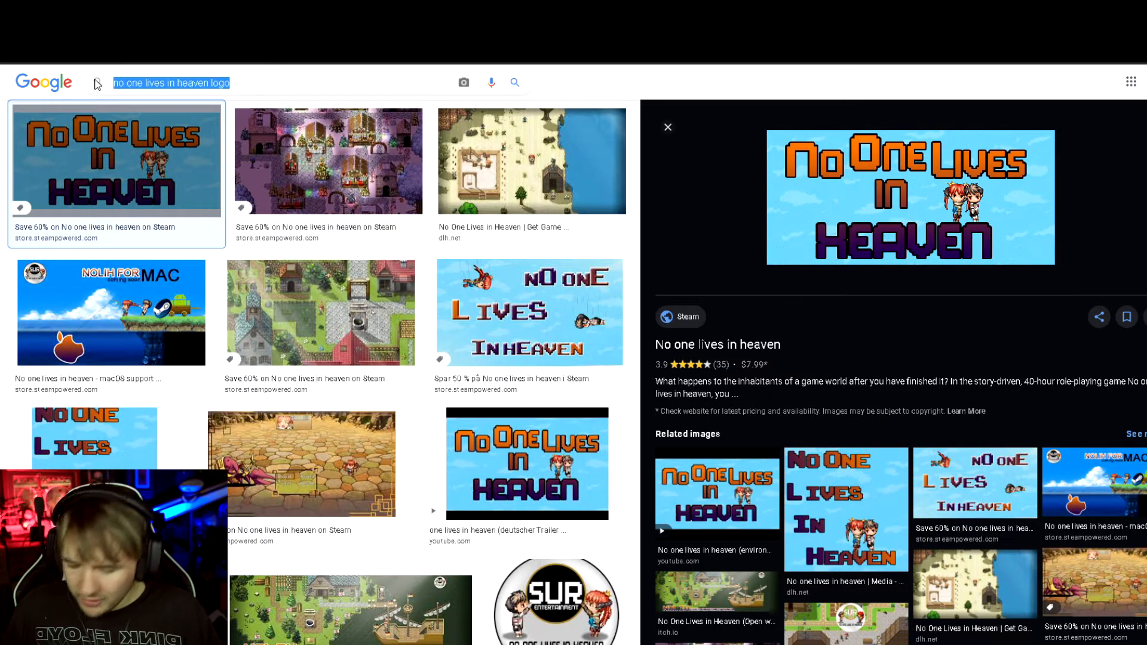
pyautogui.write('lens fla')
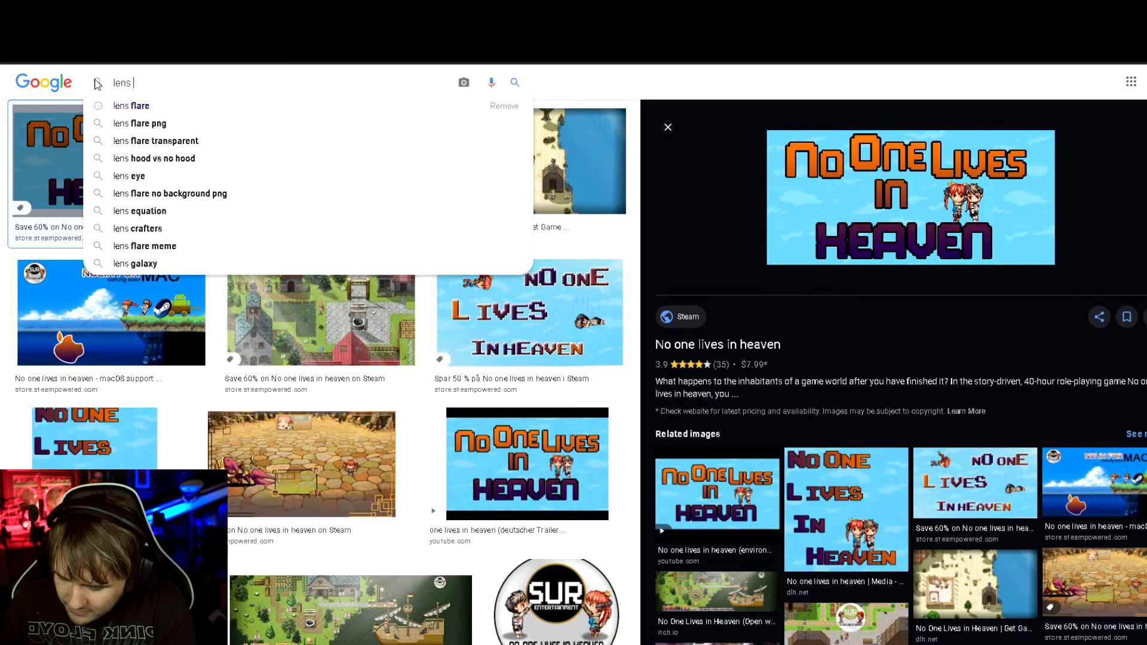
pyautogui.write('re')
pyautogui.press('Return')
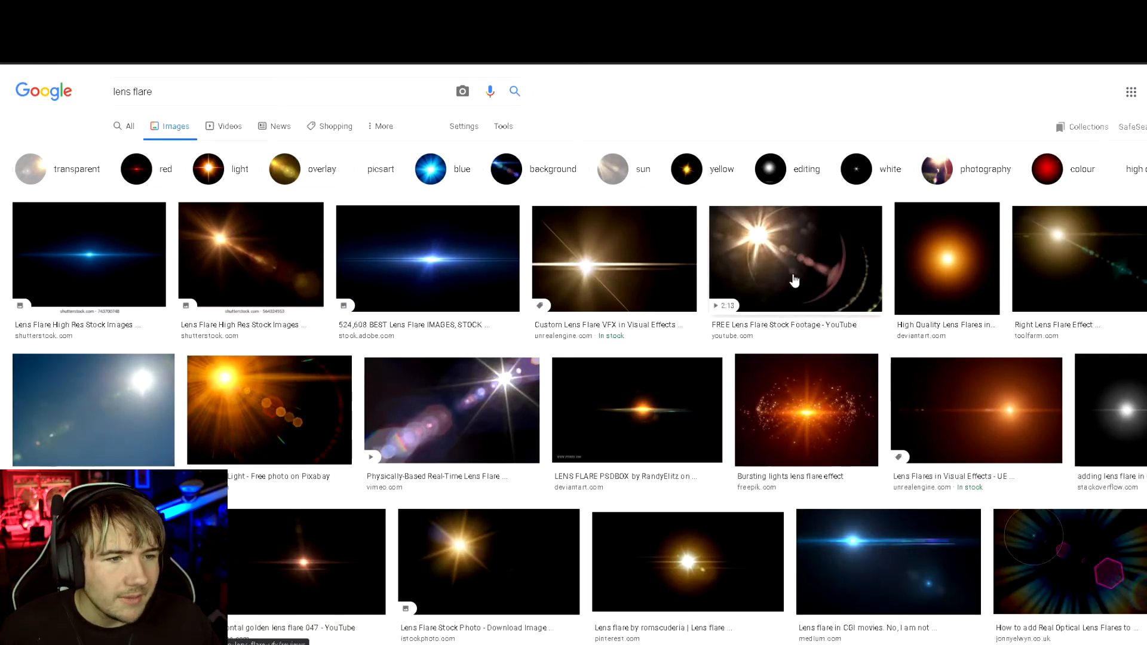
# Find the purple "Free Lens Flare PSD Pack" picture in the image results and copy its image.
pyautogui.scroll(-6, 558, 302)
pyautogui.scroll(-2, 561, 304)
pyautogui.scroll(2, 560, 302)
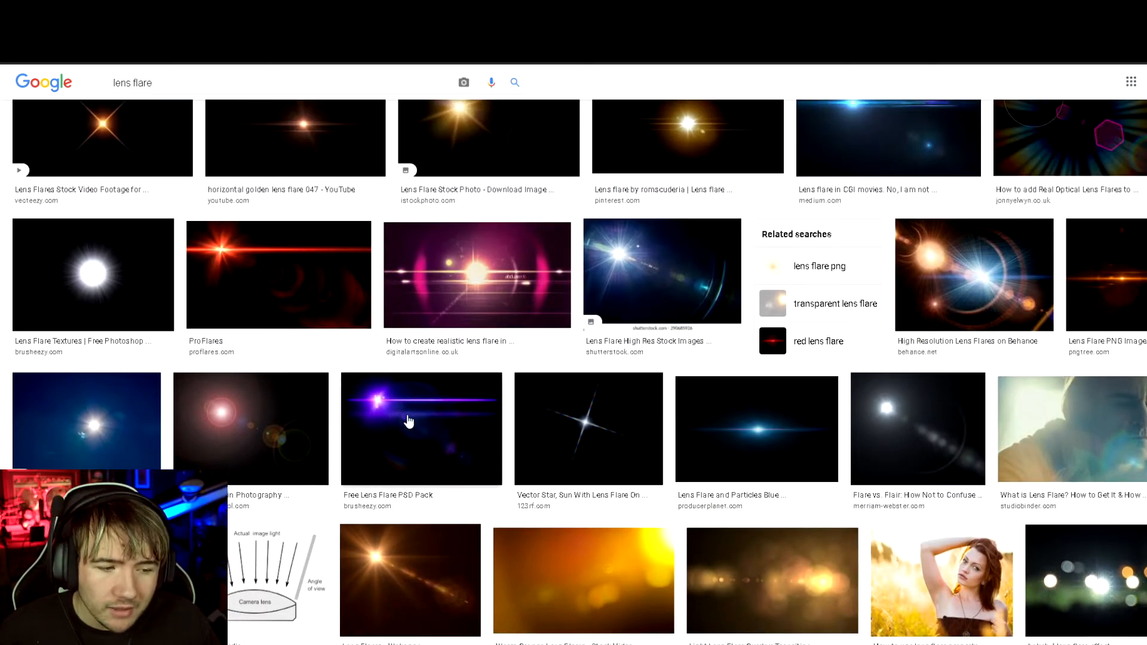
pyautogui.click(409, 421)
pyautogui.rightClick(810, 301)
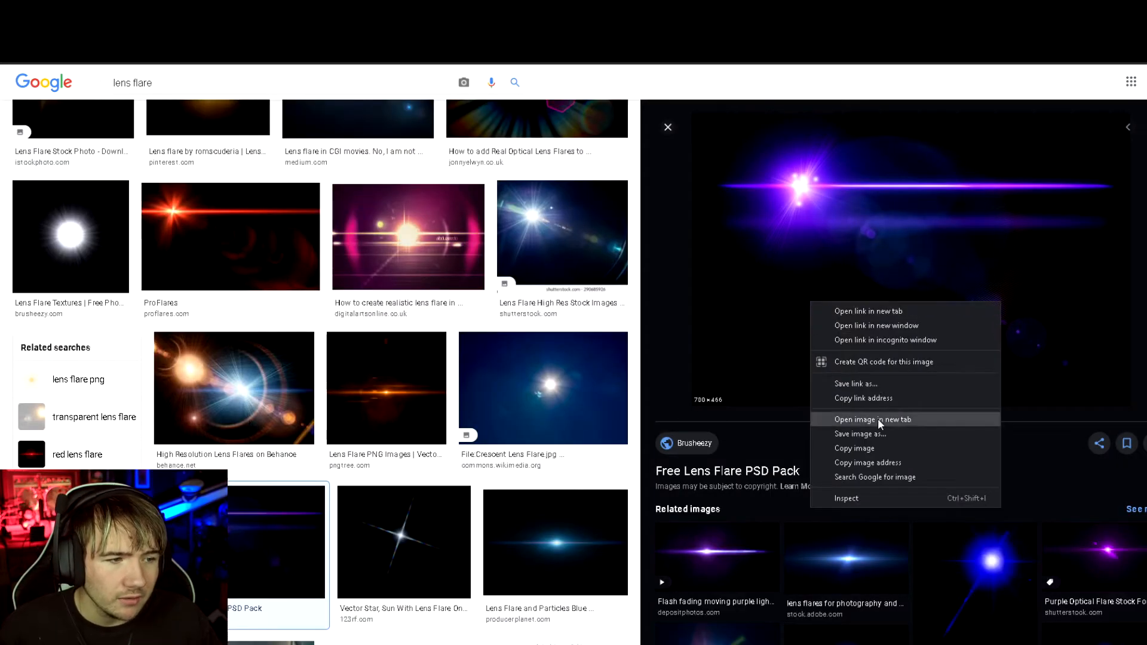
pyautogui.click(859, 450)
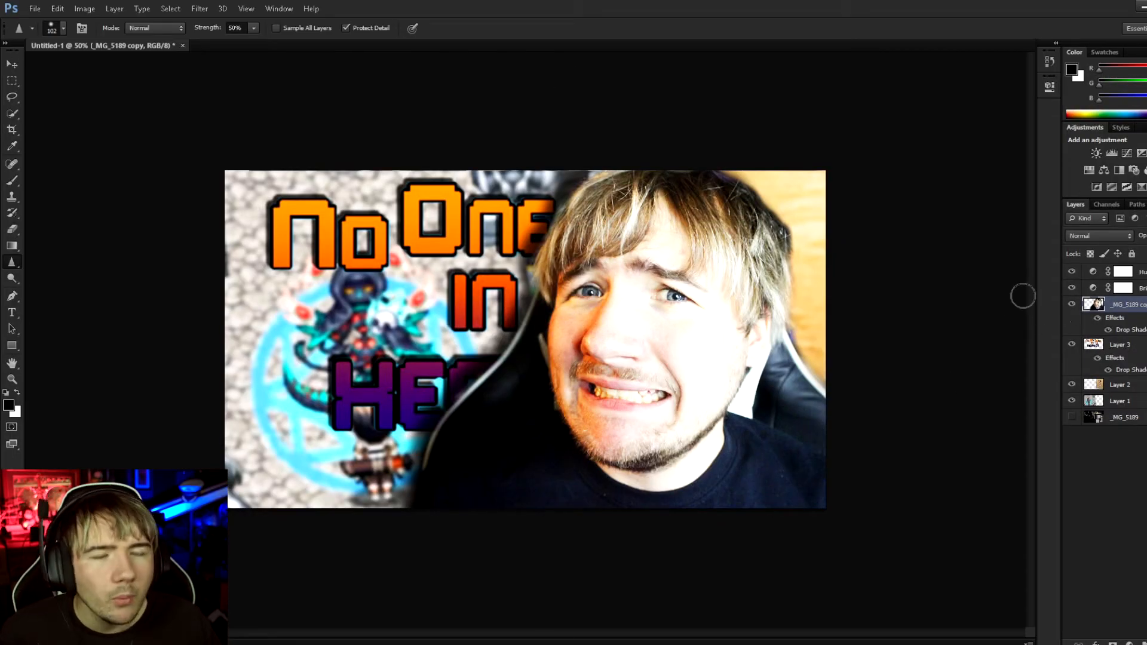
# Back in Photoshop, paste the lens flare above the portrait and stretch it to about 277% width and 233% height, covering the canvas.
pyautogui.hotkey('ctrl', 'v')
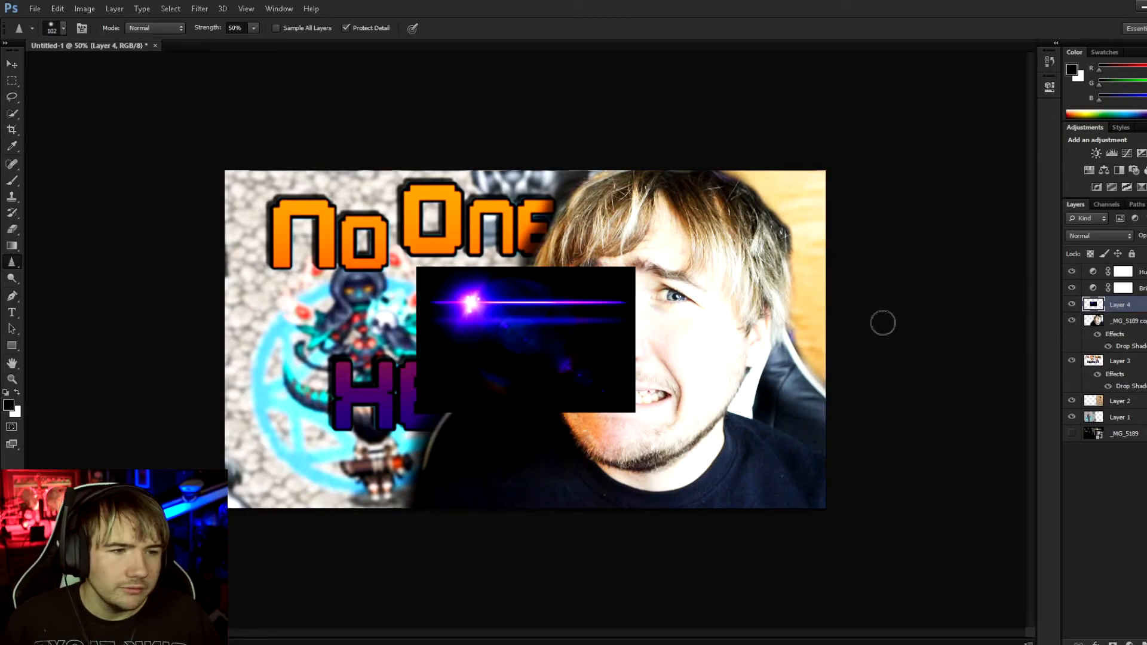
pyautogui.press('v')
pyautogui.moveTo(579, 352); pyautogui.dragTo(382, 255)
pyautogui.moveTo(439, 315); pyautogui.dragTo(730, 510)
pyautogui.moveTo(731, 340); pyautogui.dragTo(830, 340)
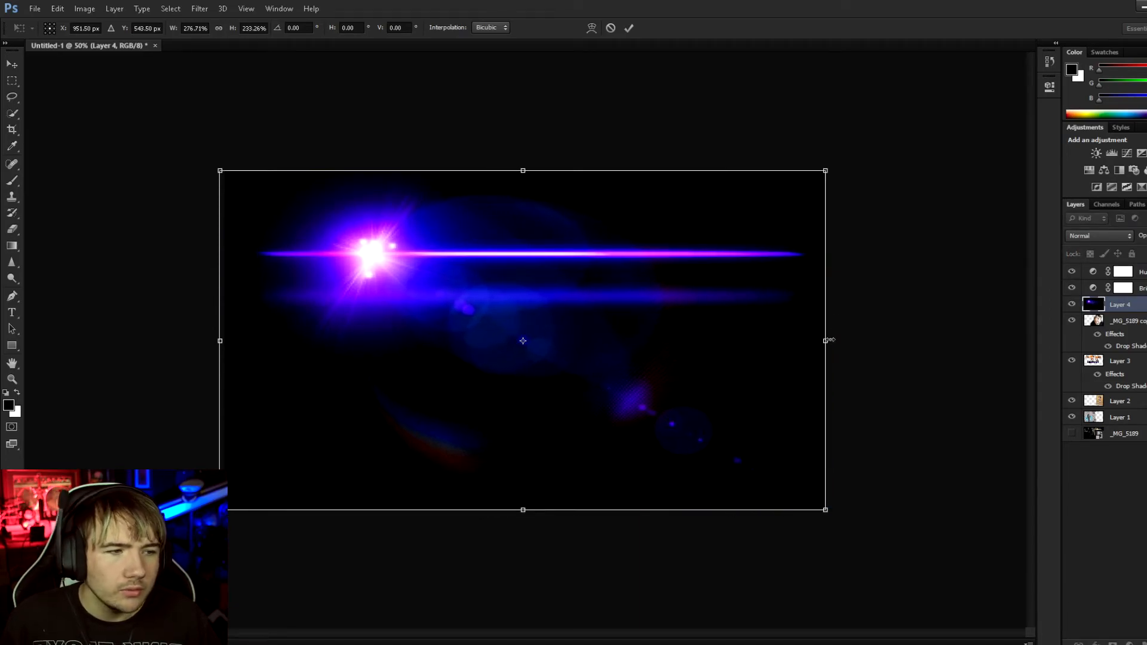
pyautogui.press('Return')
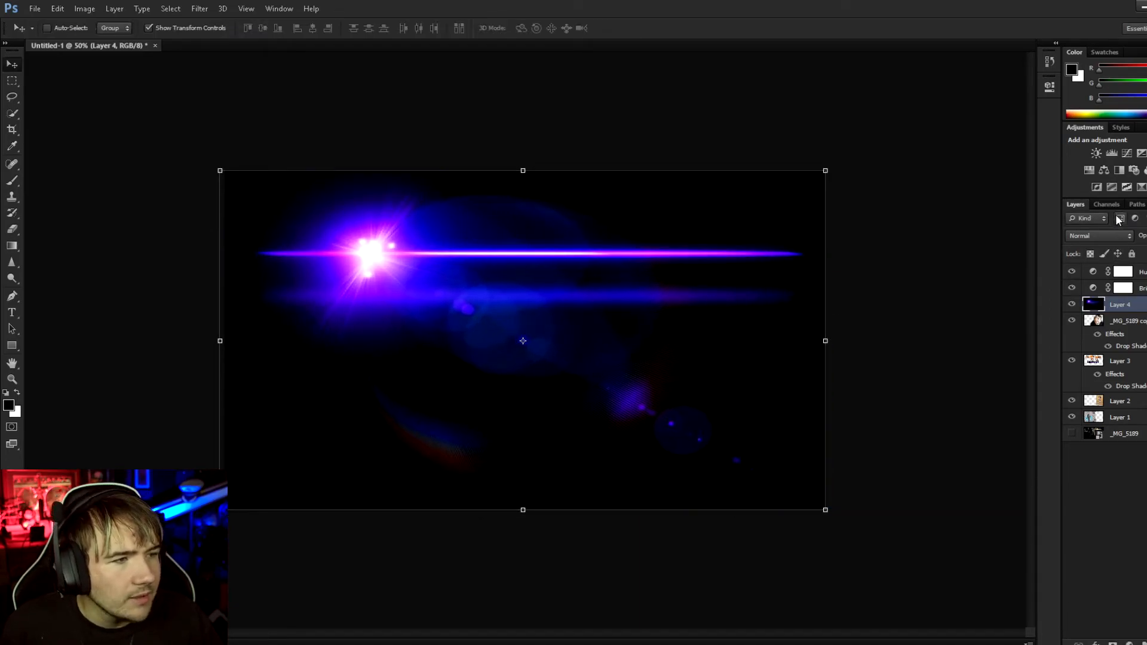
# Set the lens flare layer's blend mode to Screen and move the flare slightly upward.
pyautogui.click(1099, 236)
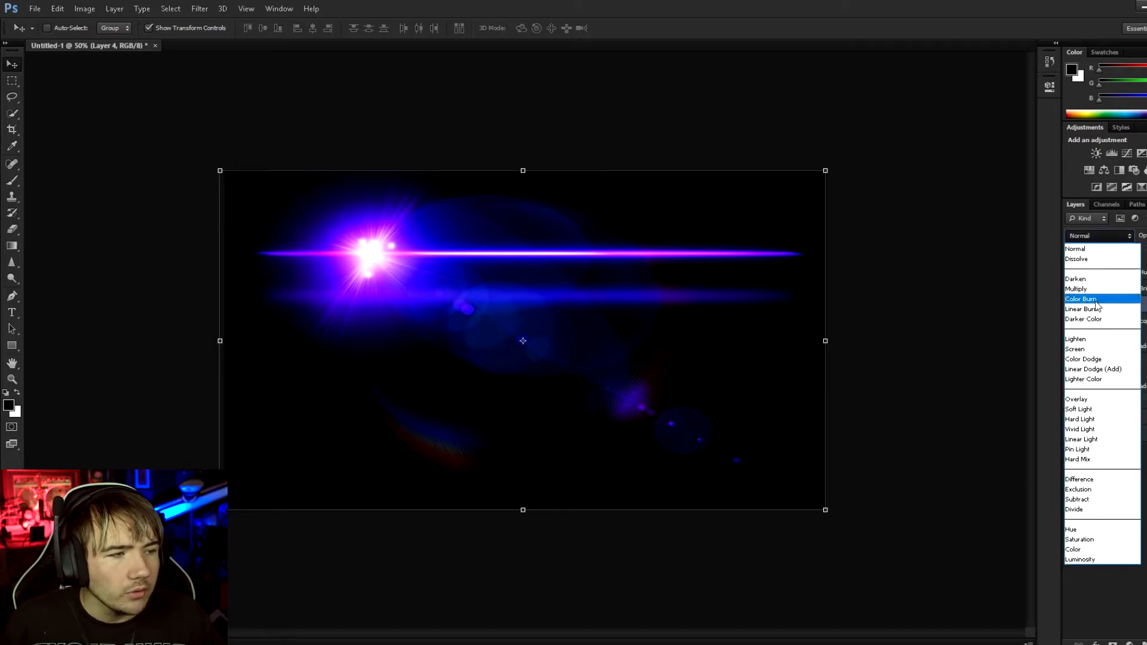
pyautogui.click(1096, 350)
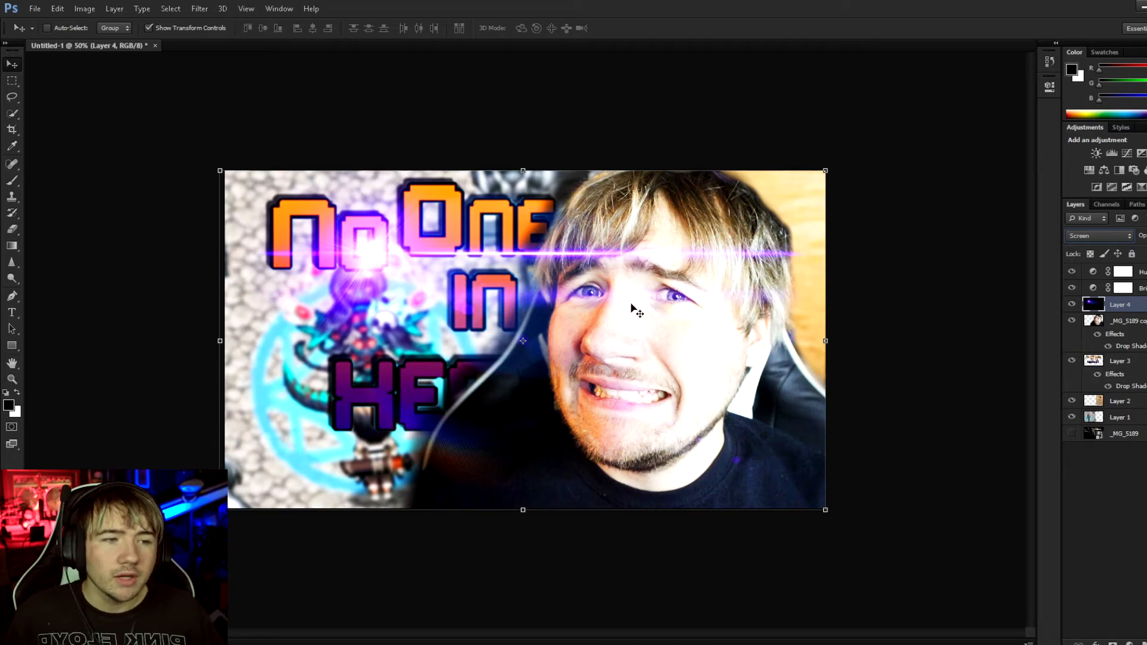
pyautogui.moveTo(725, 318); pyautogui.dragTo(720, 304)
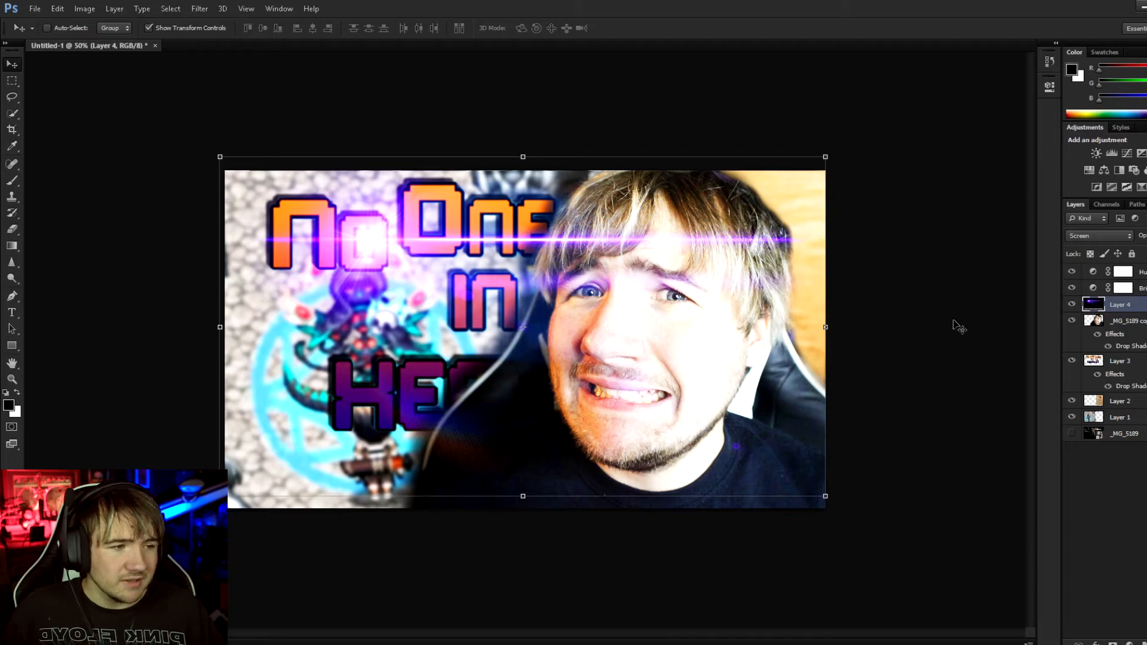
# Select the Hue/Saturation layer, and open Save for Web with the whole original image previewed at 33.3%.
pyautogui.click(1142, 271)
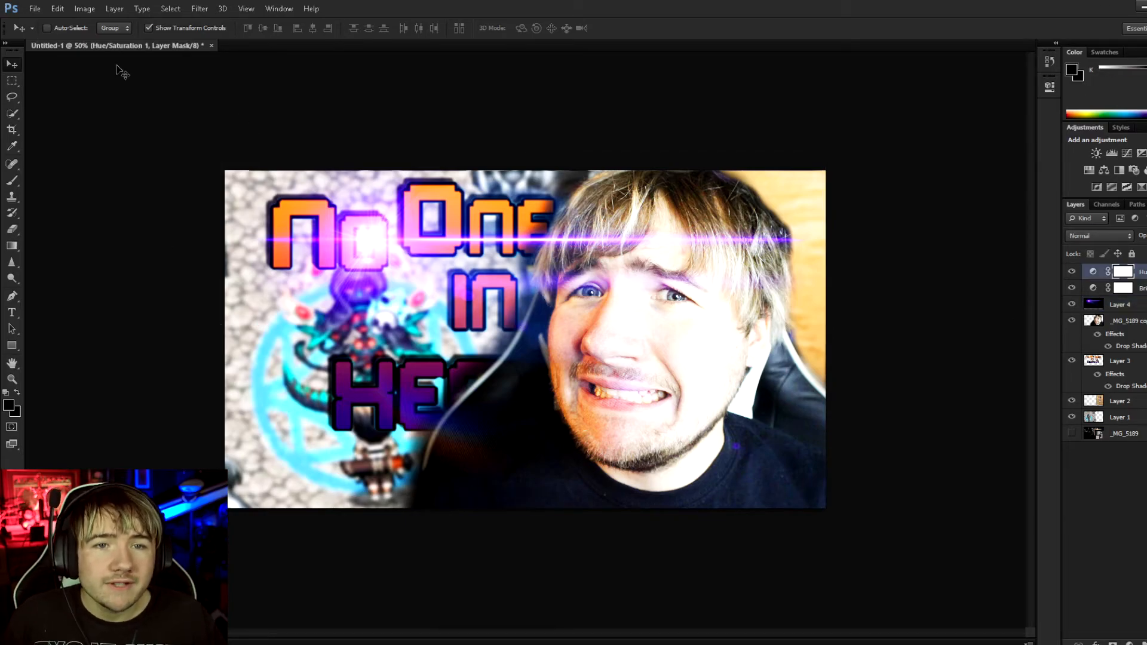
pyautogui.click(35, 9)
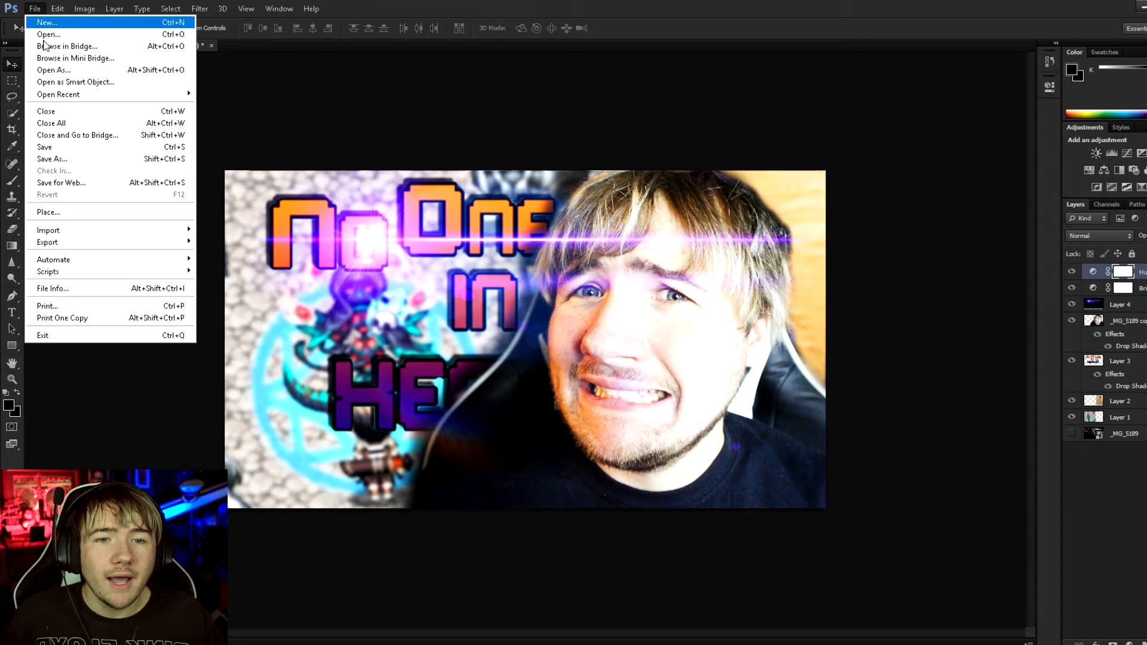
pyautogui.click(149, 185)
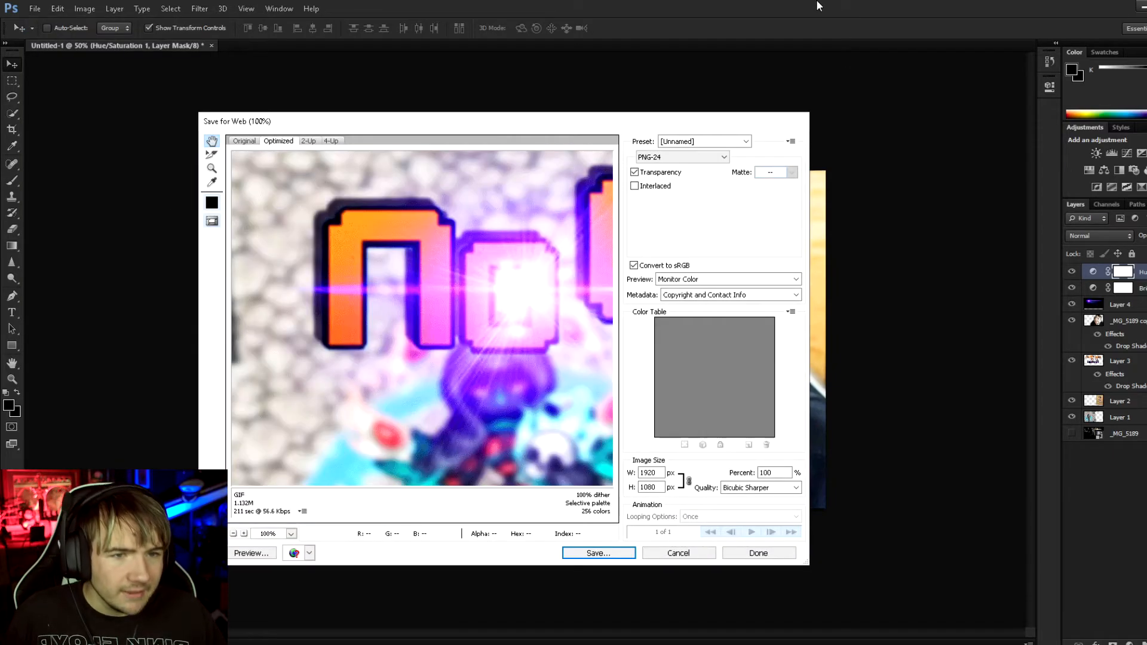
pyautogui.click(234, 533)
pyautogui.click(234, 534)
pyautogui.click(233, 533)
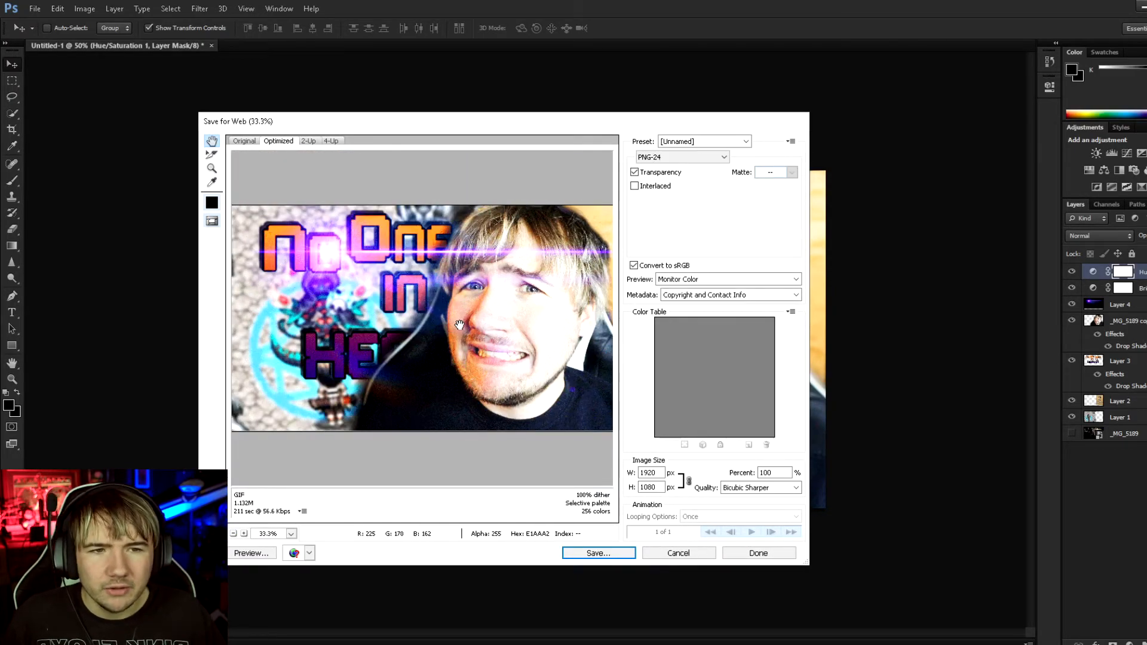
pyautogui.click(243, 141)
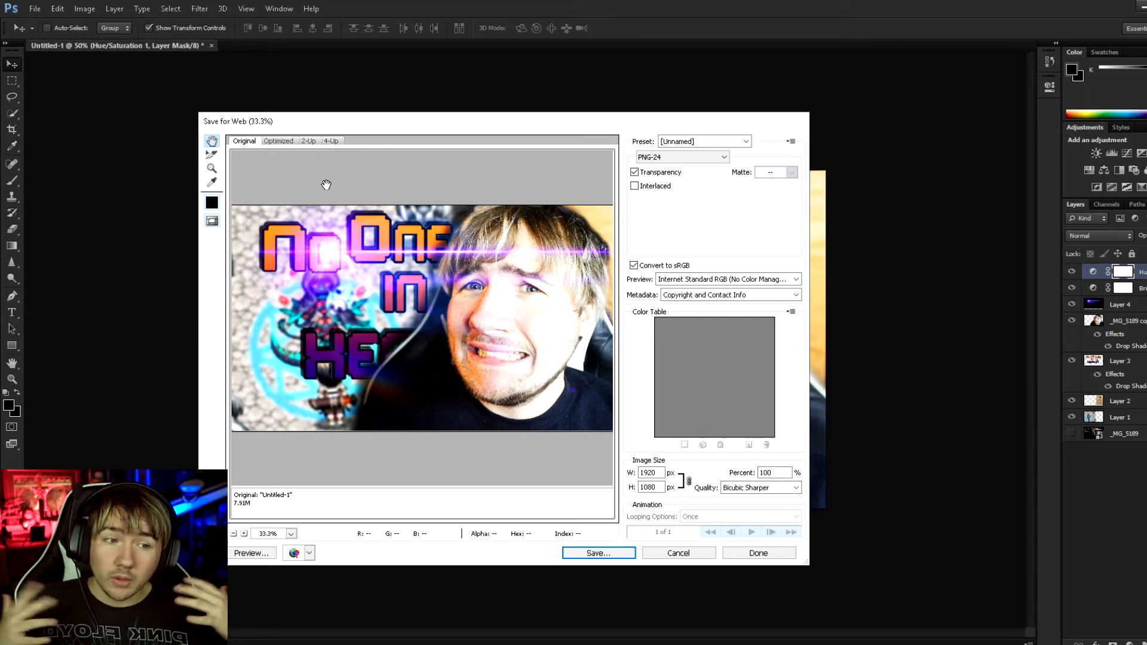
# Export the 1920 × 1080 thumbnail as a PNG-24 image to the Desktop with the file name h7.
pyautogui.click(590, 554)
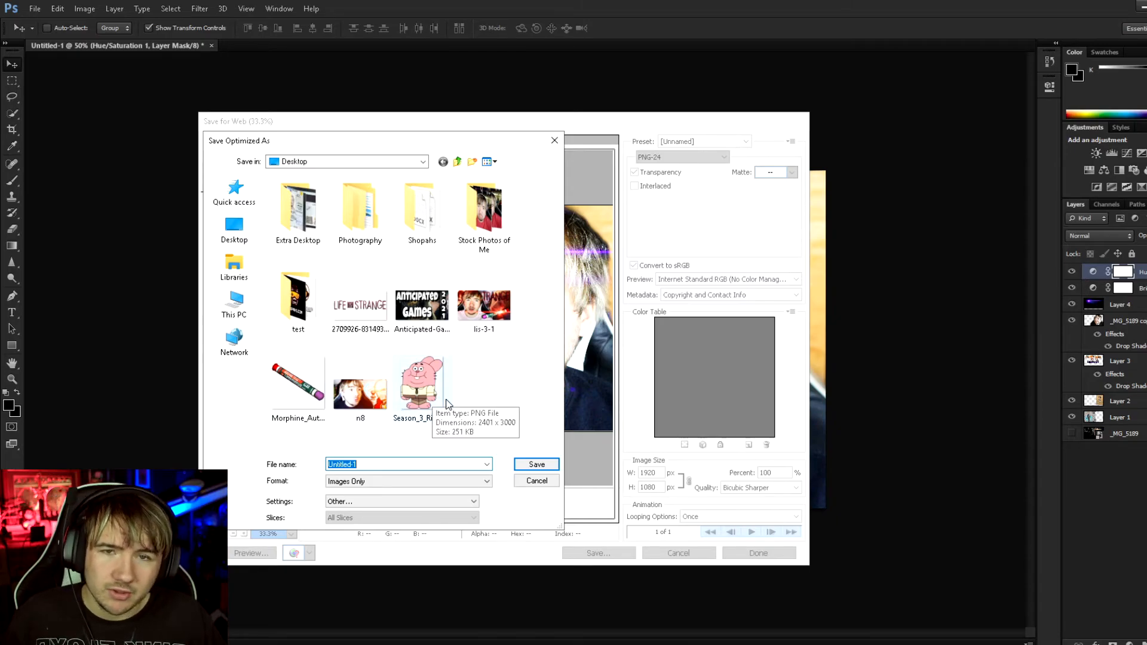
pyautogui.click(374, 465)
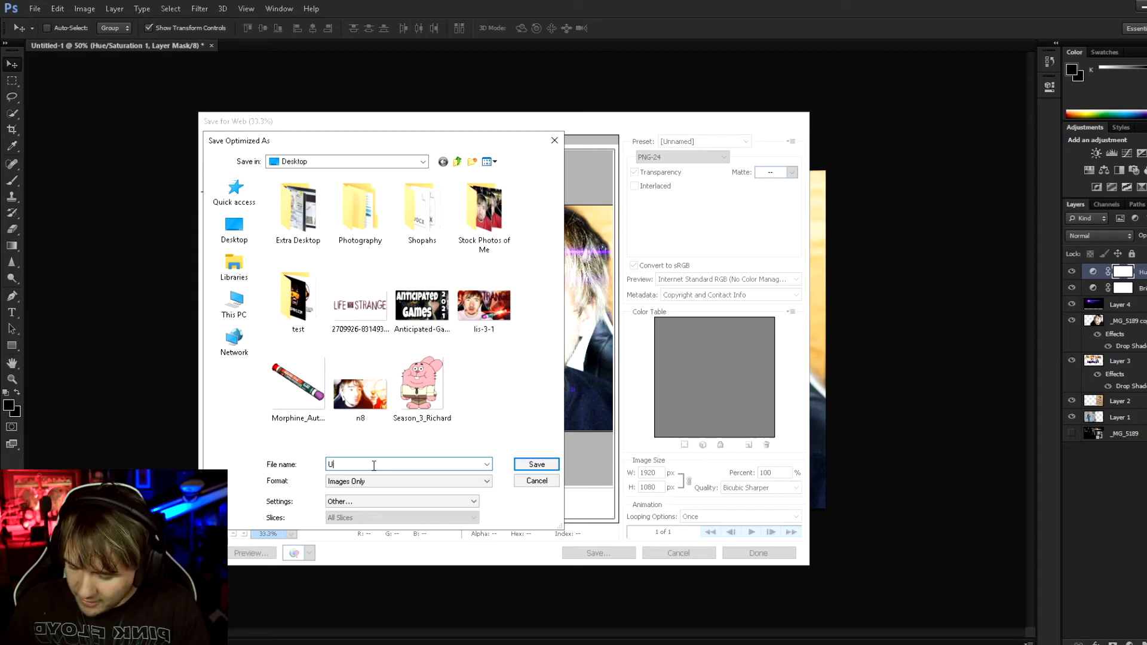
pyautogui.write('h7')
pyautogui.press('Return')
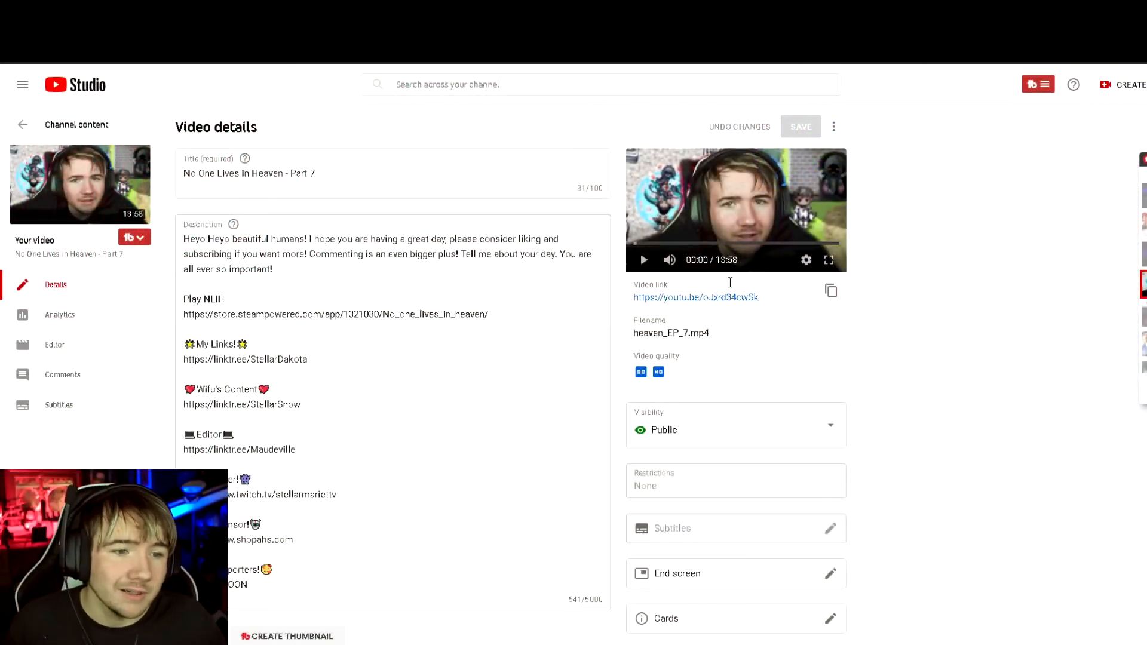
# Switch to YouTube Studio and start changing the thumbnail of "No One Lives in Heaven - Part 7" to bring up the file picker.
pyautogui.scroll(-5, 956, 269)
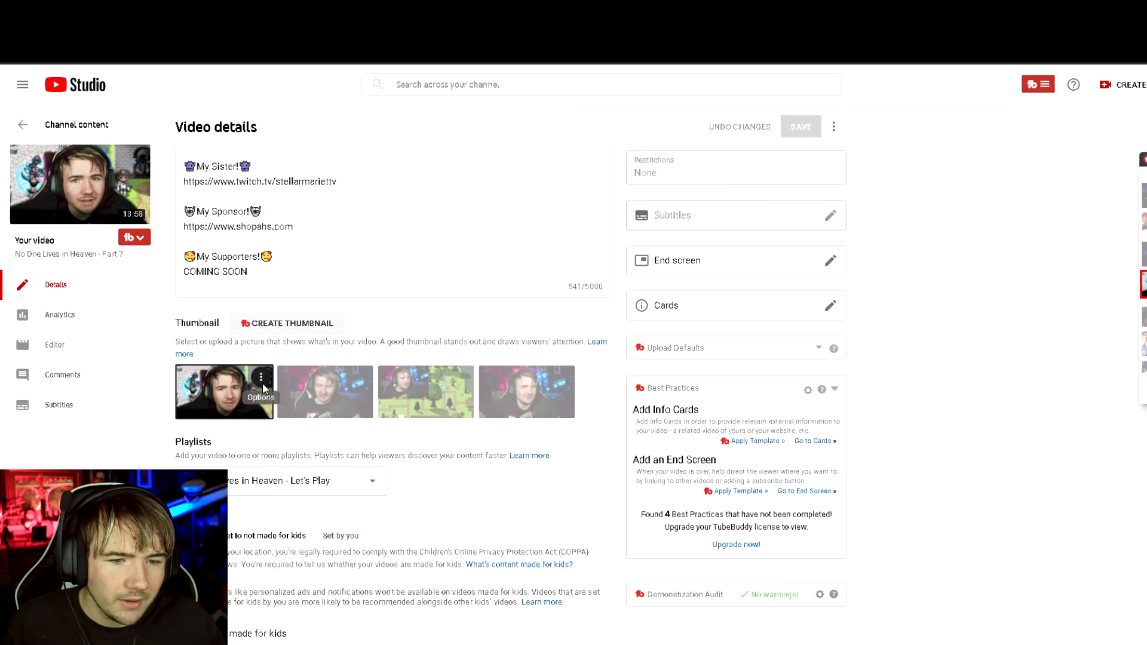
pyautogui.click(262, 378)
pyautogui.click(200, 377)
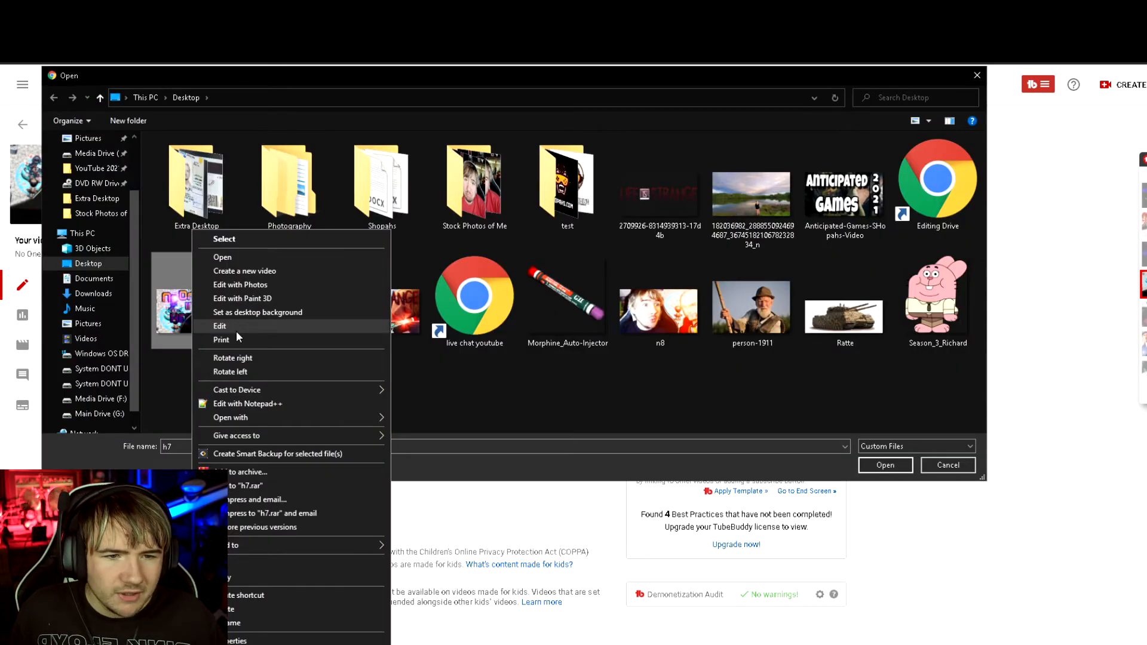
# Open the exported h7 image from the Desktop in Paint and view the whole thumbnail at 50%.
pyautogui.click(245, 326)
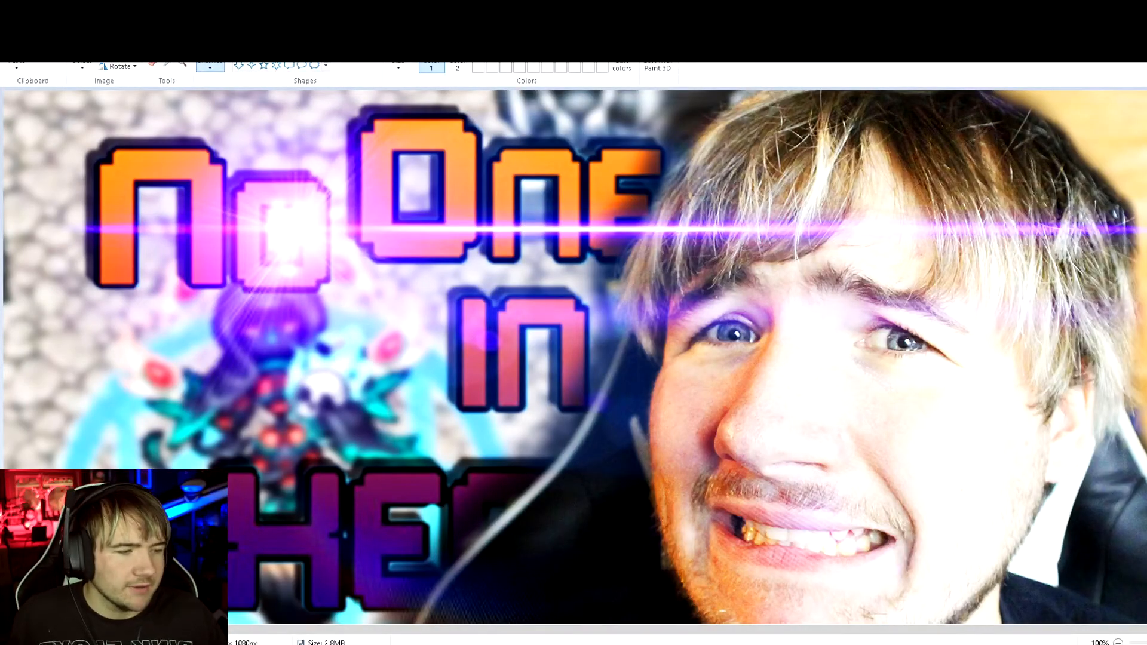
pyautogui.click(1118, 643)
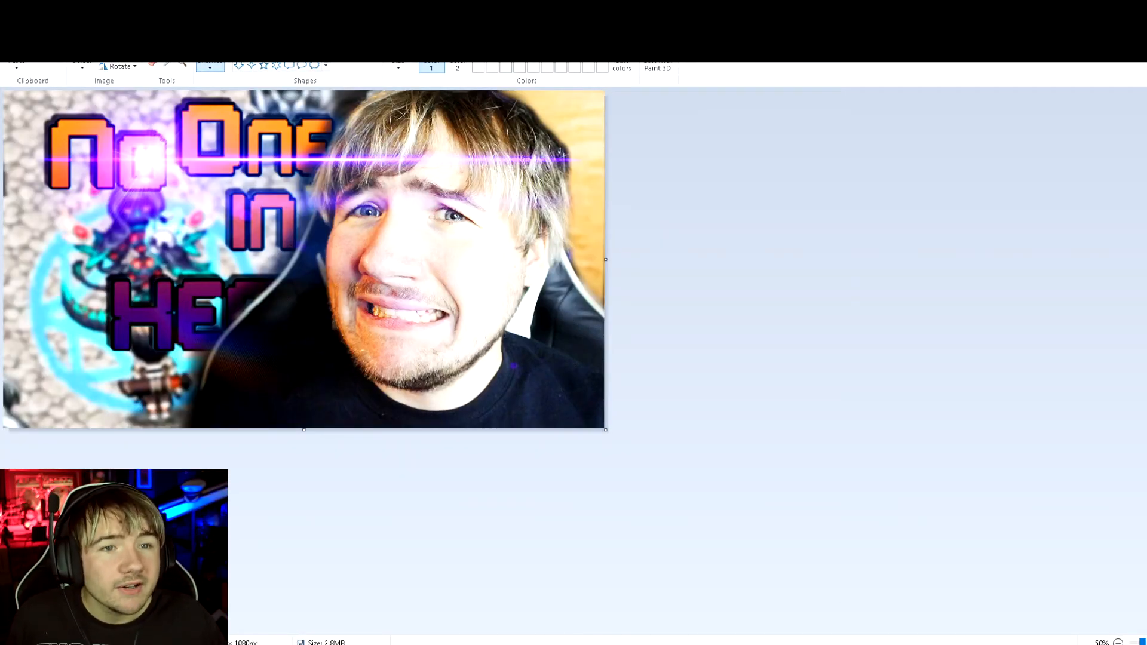